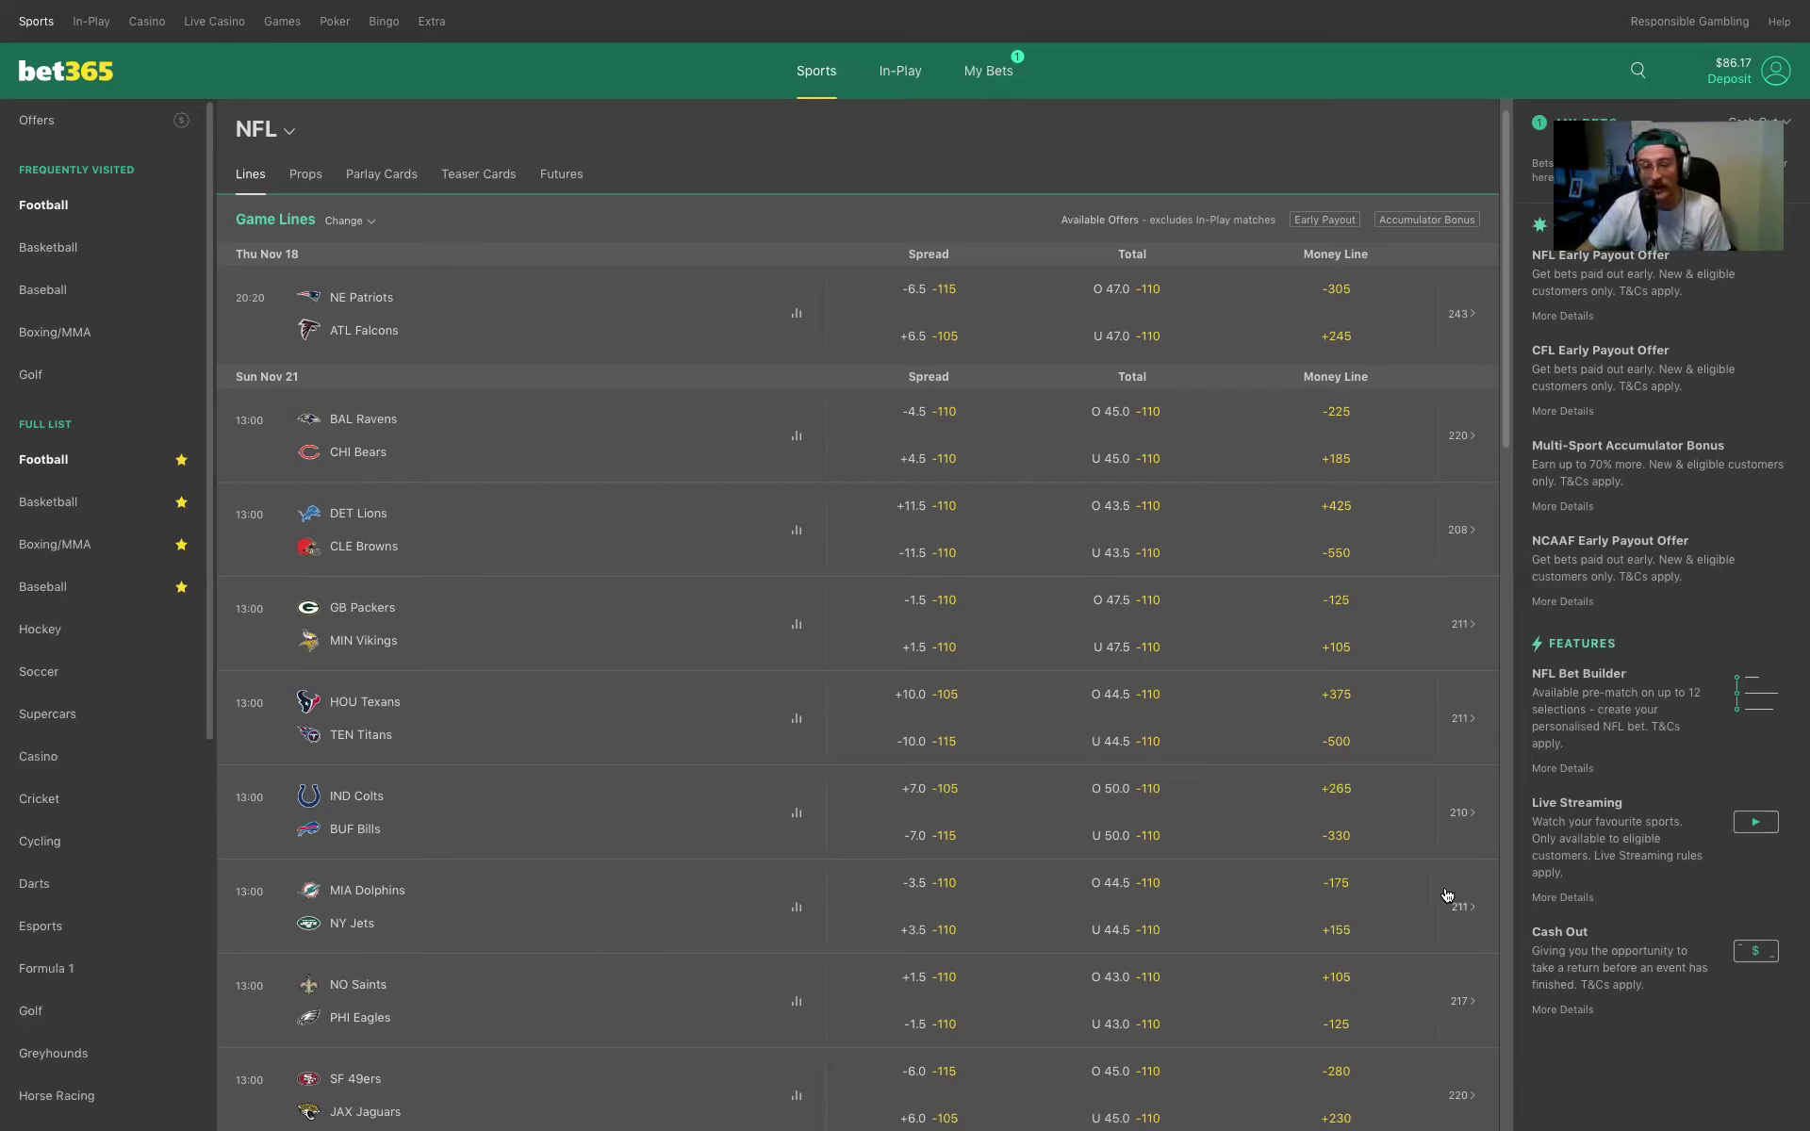
Bet $20 cash on the MIA Dolphins -175 money line, leaving bet credits unchecked.
left_click(1373, 897)
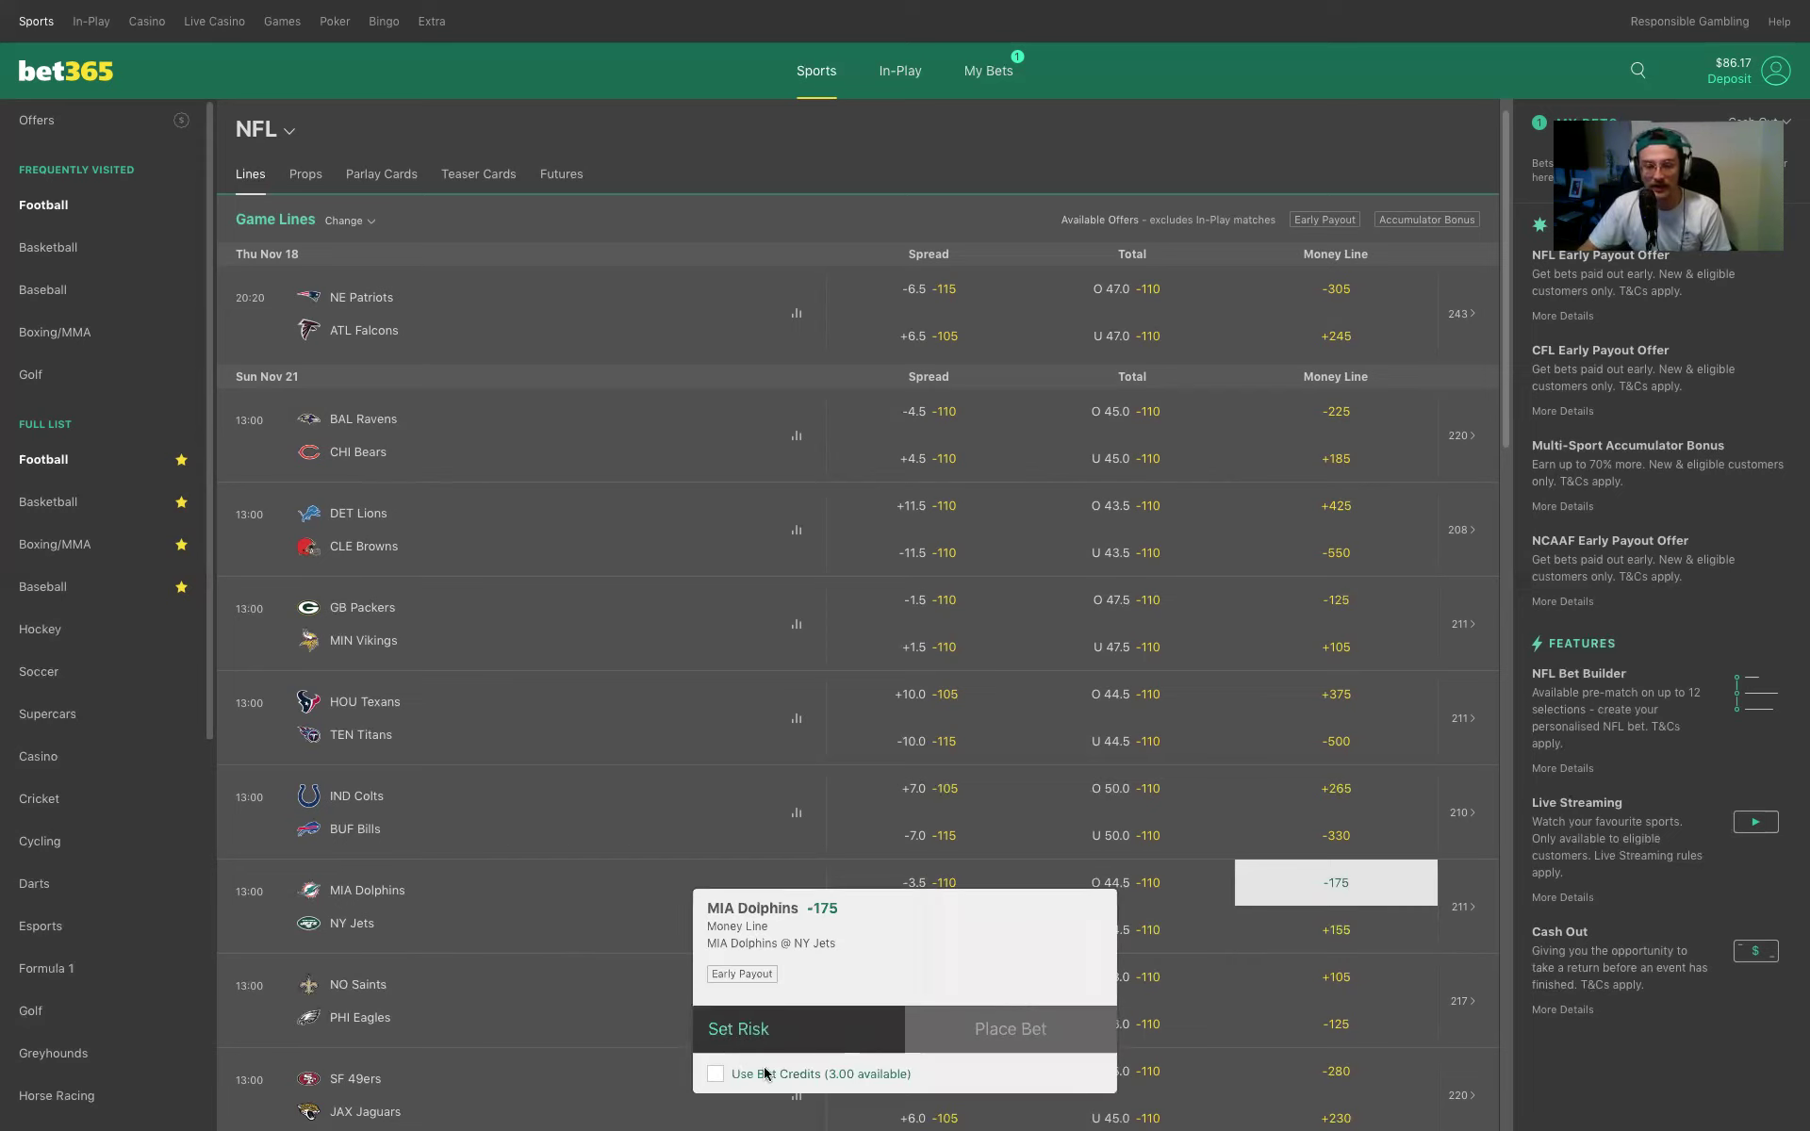
left_click(725, 1075)
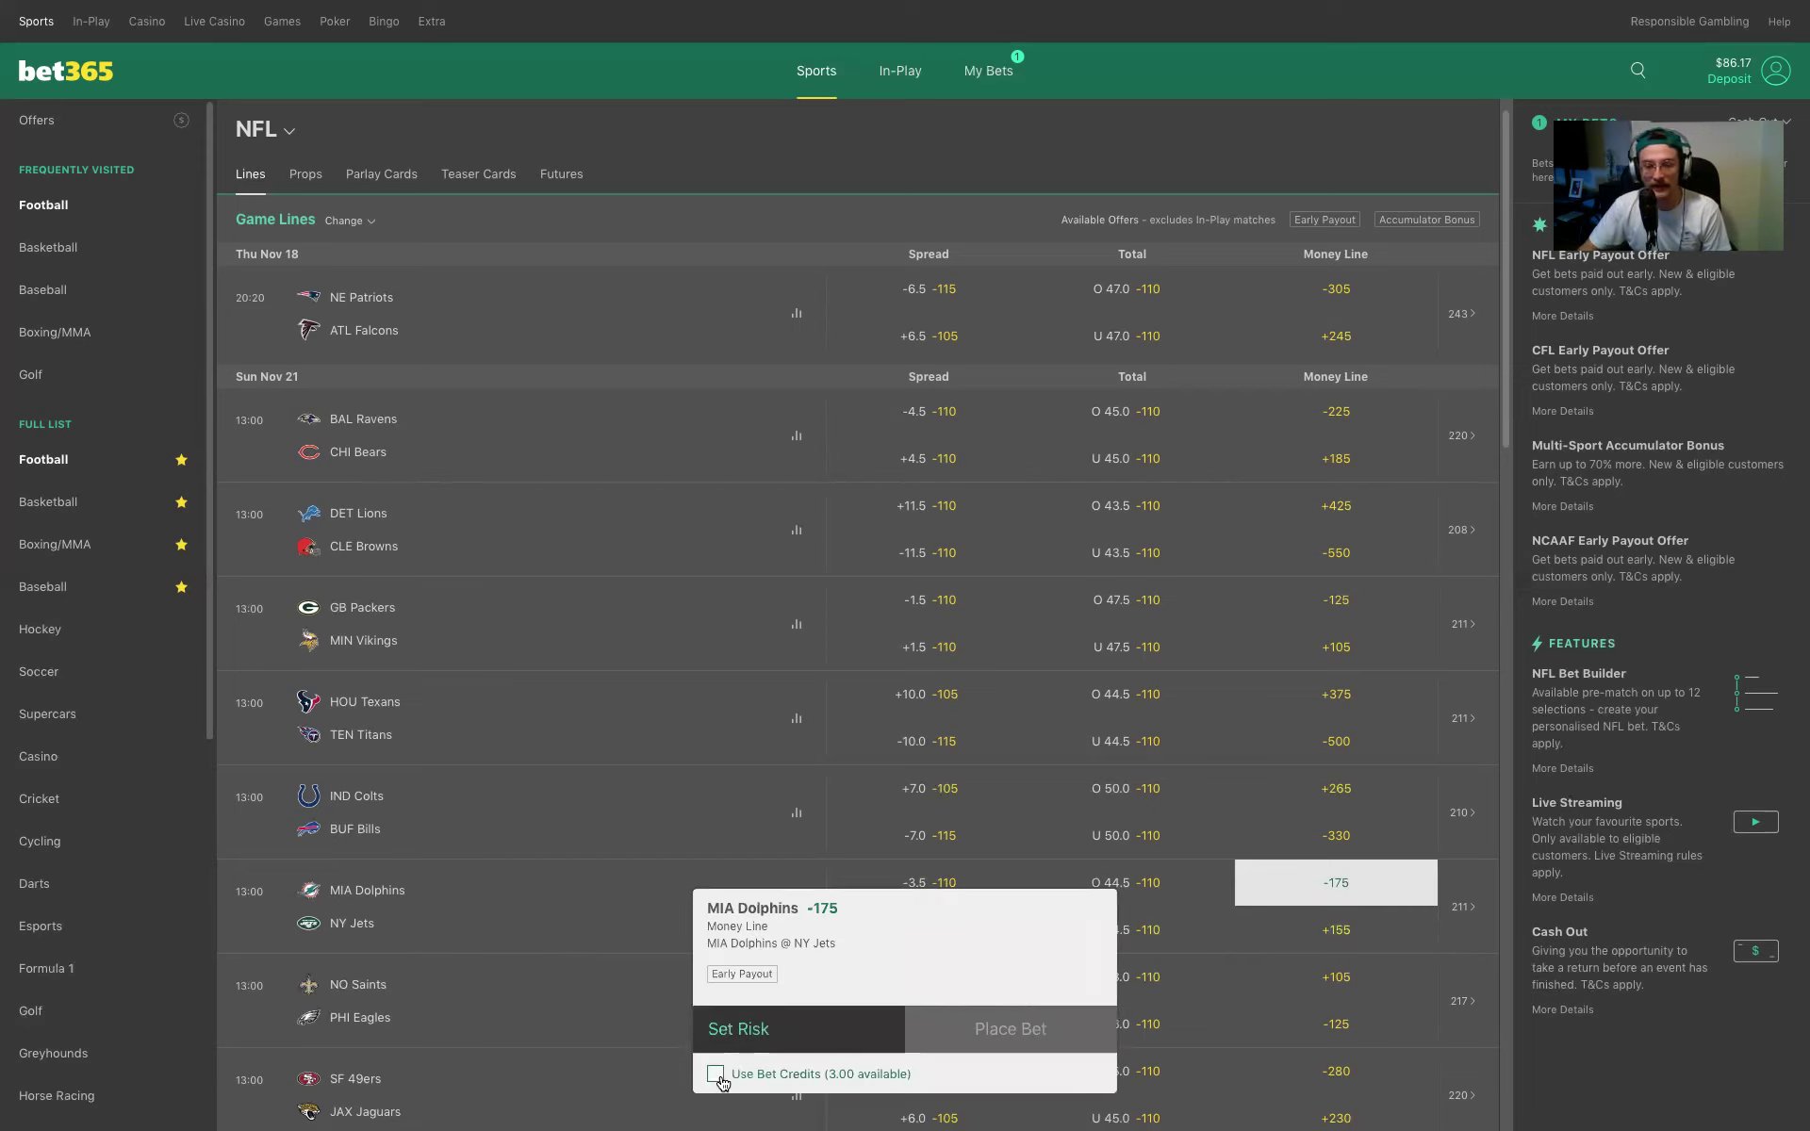
left_click(812, 1005)
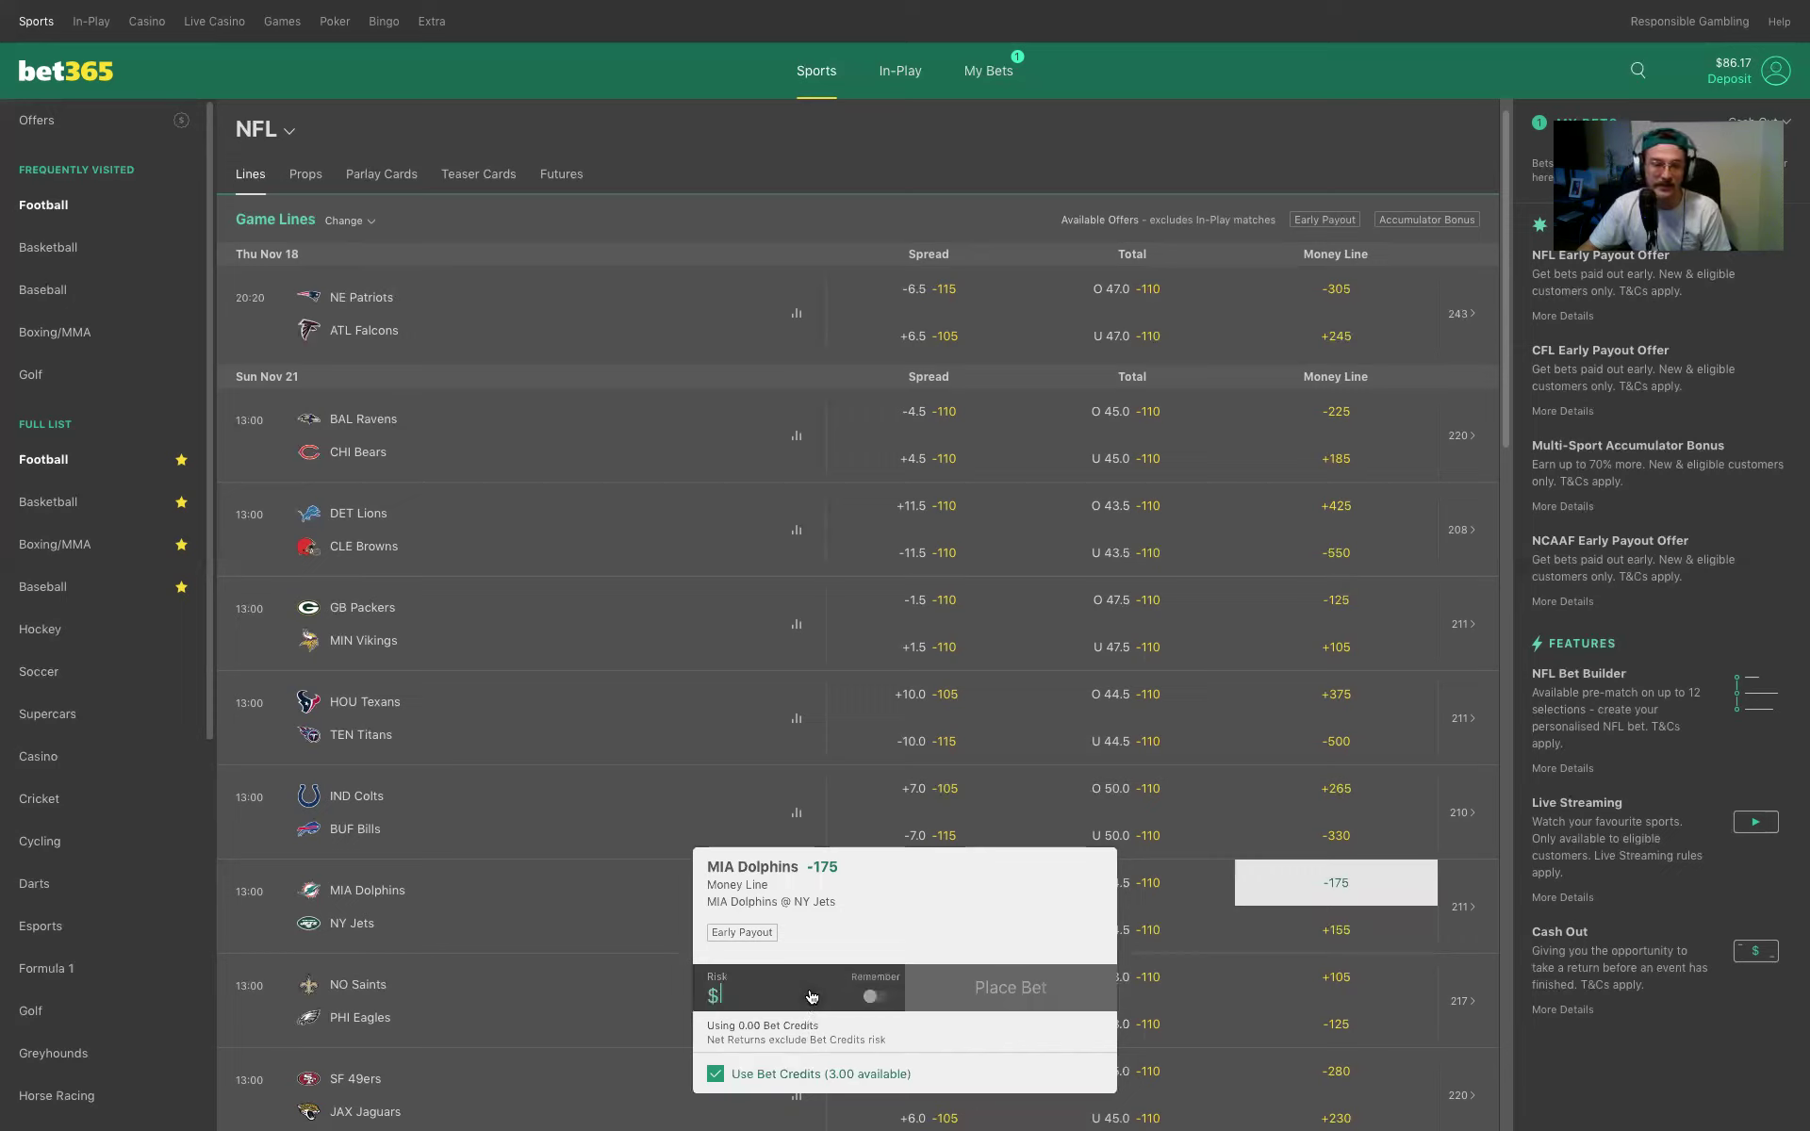
type("20")
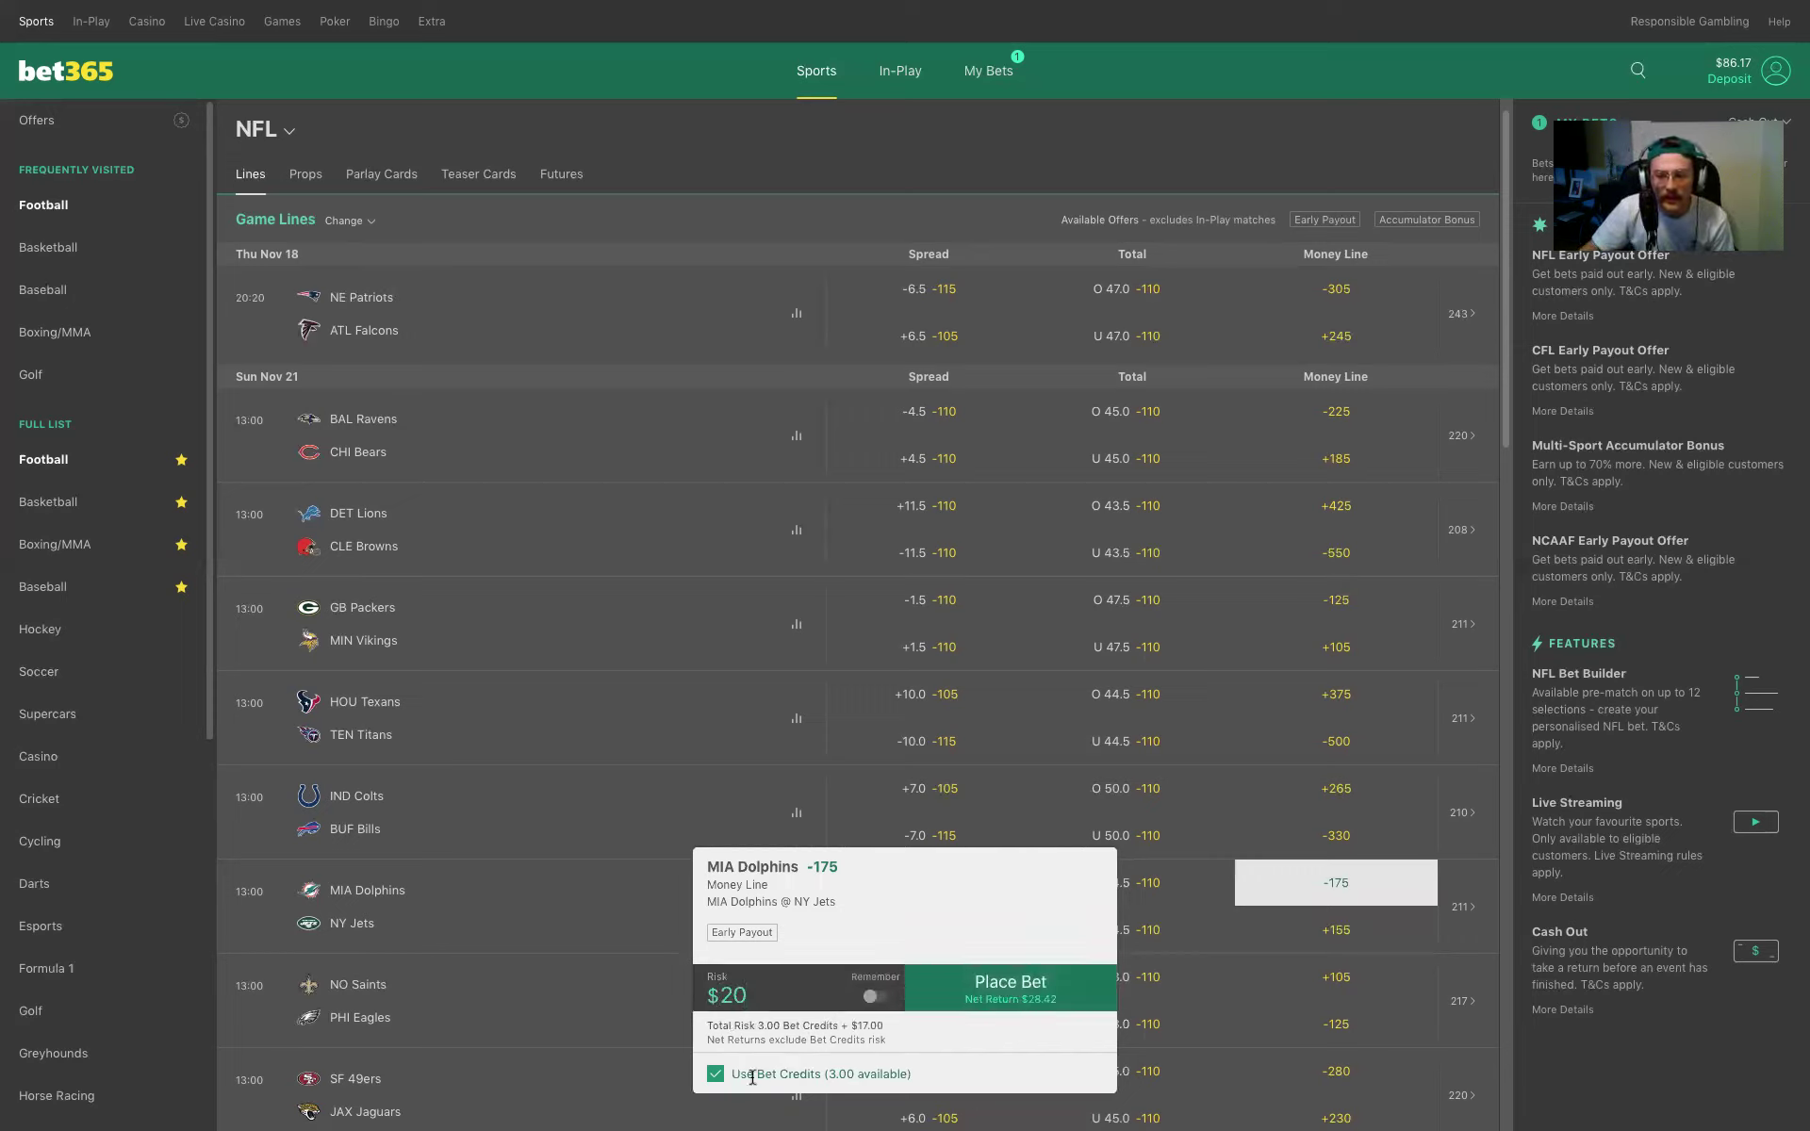
left_click(716, 1076)
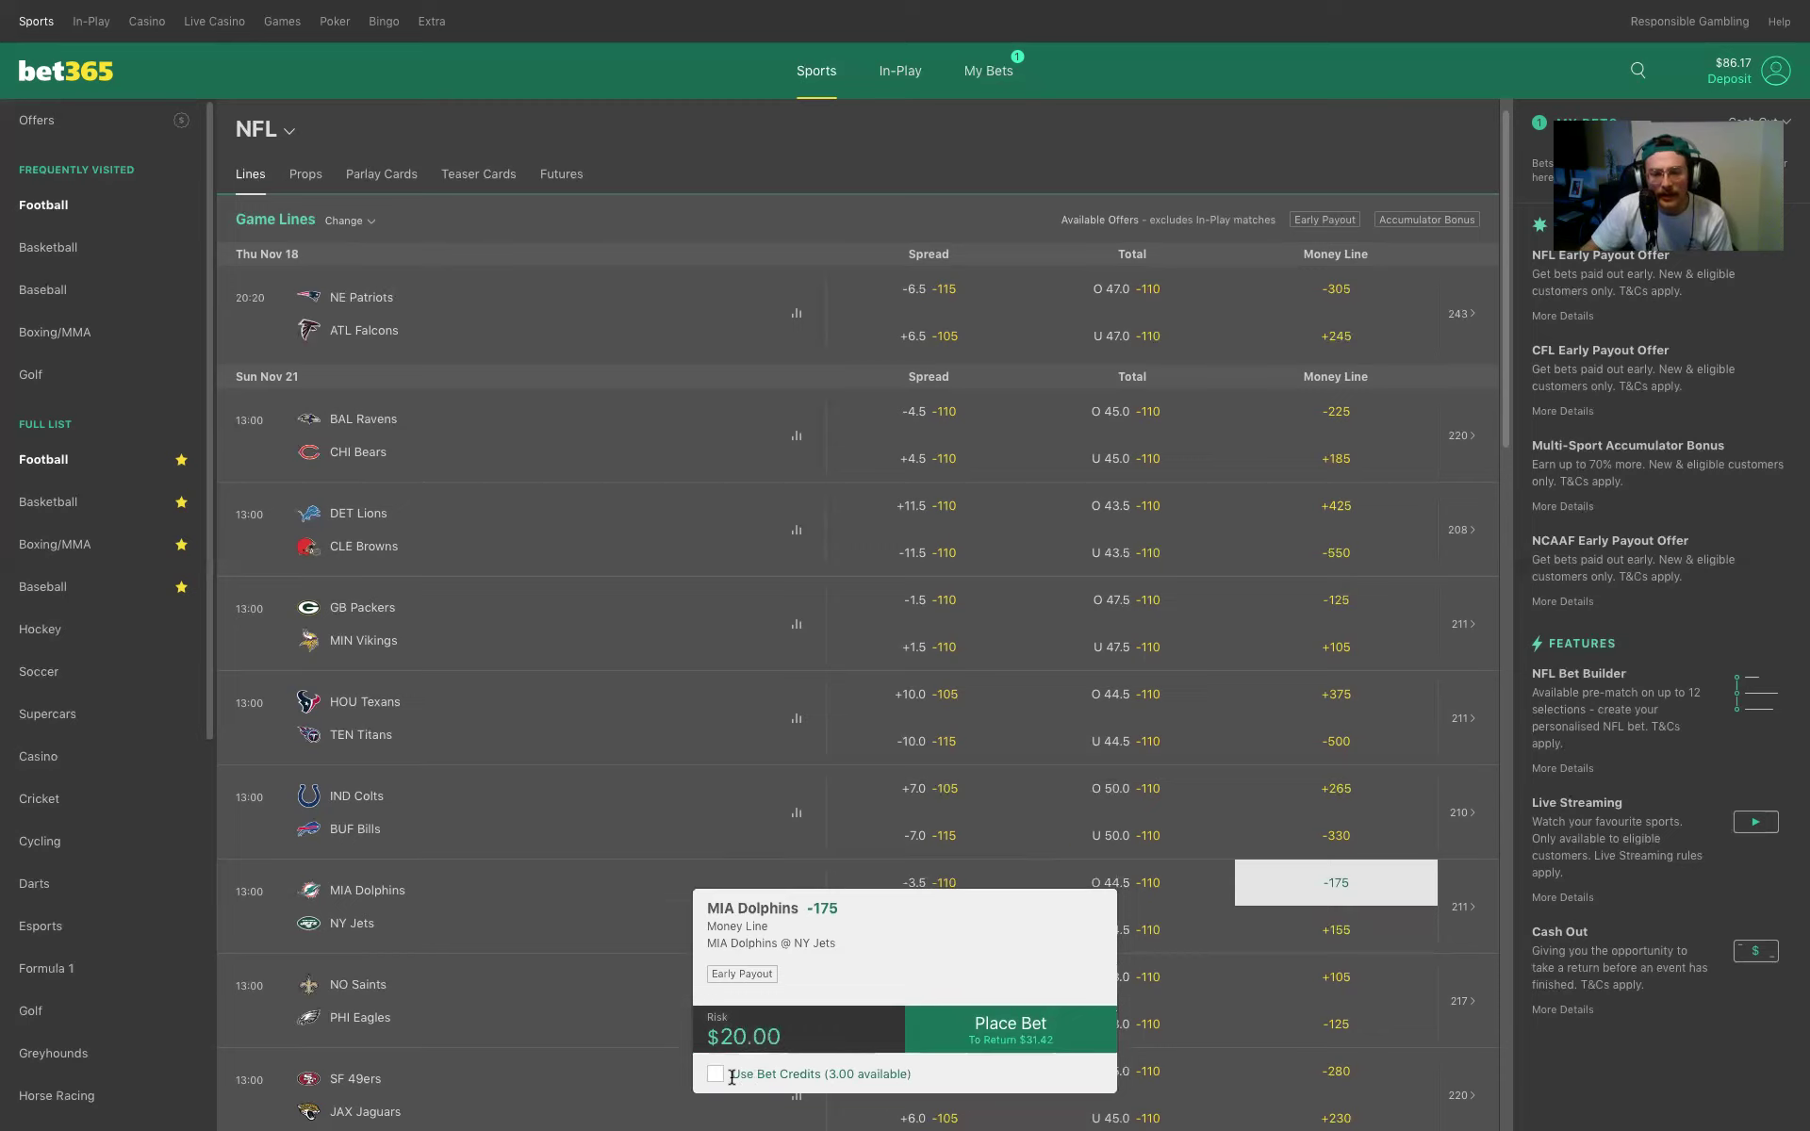
left_click(988, 1036)
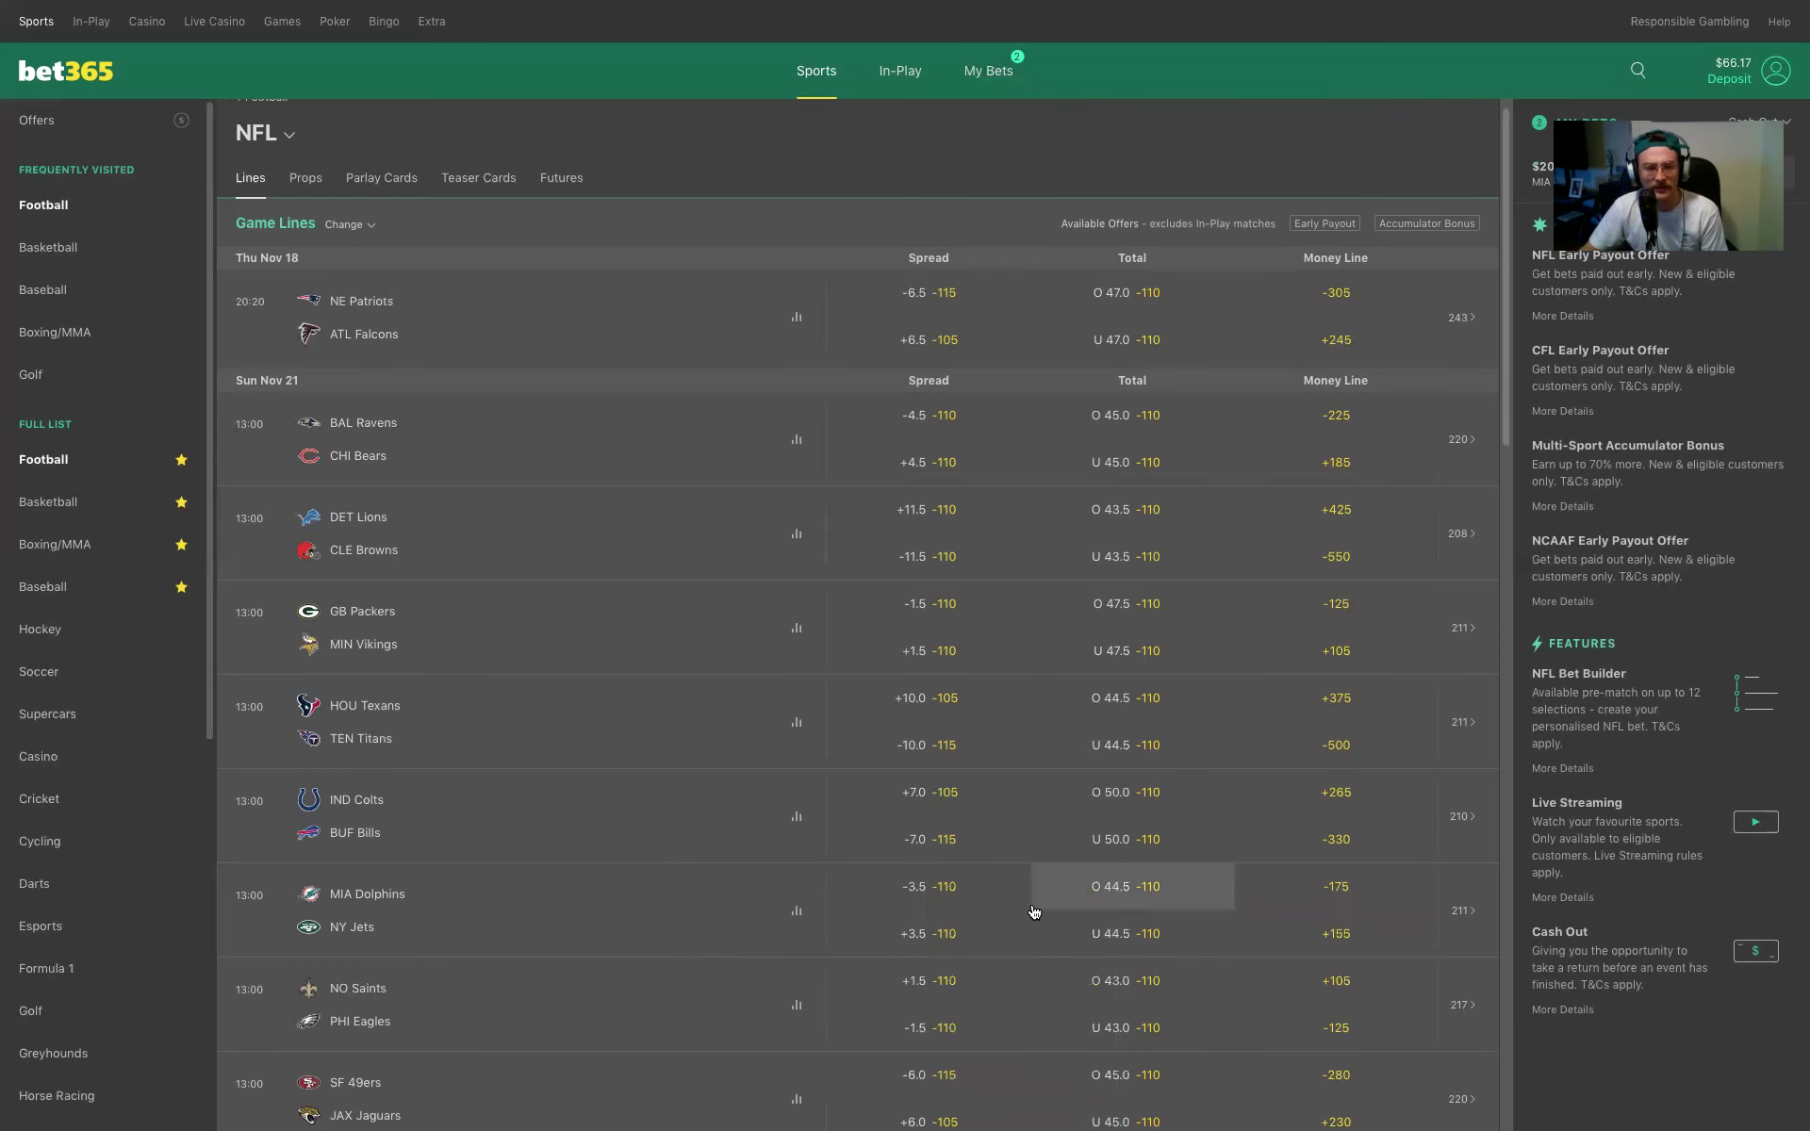
Stake $20 on the ARZ Cardinals -130 money line versus SEA Seahawks and dismiss the confirmation.
scroll(1035, 923, "down", 8)
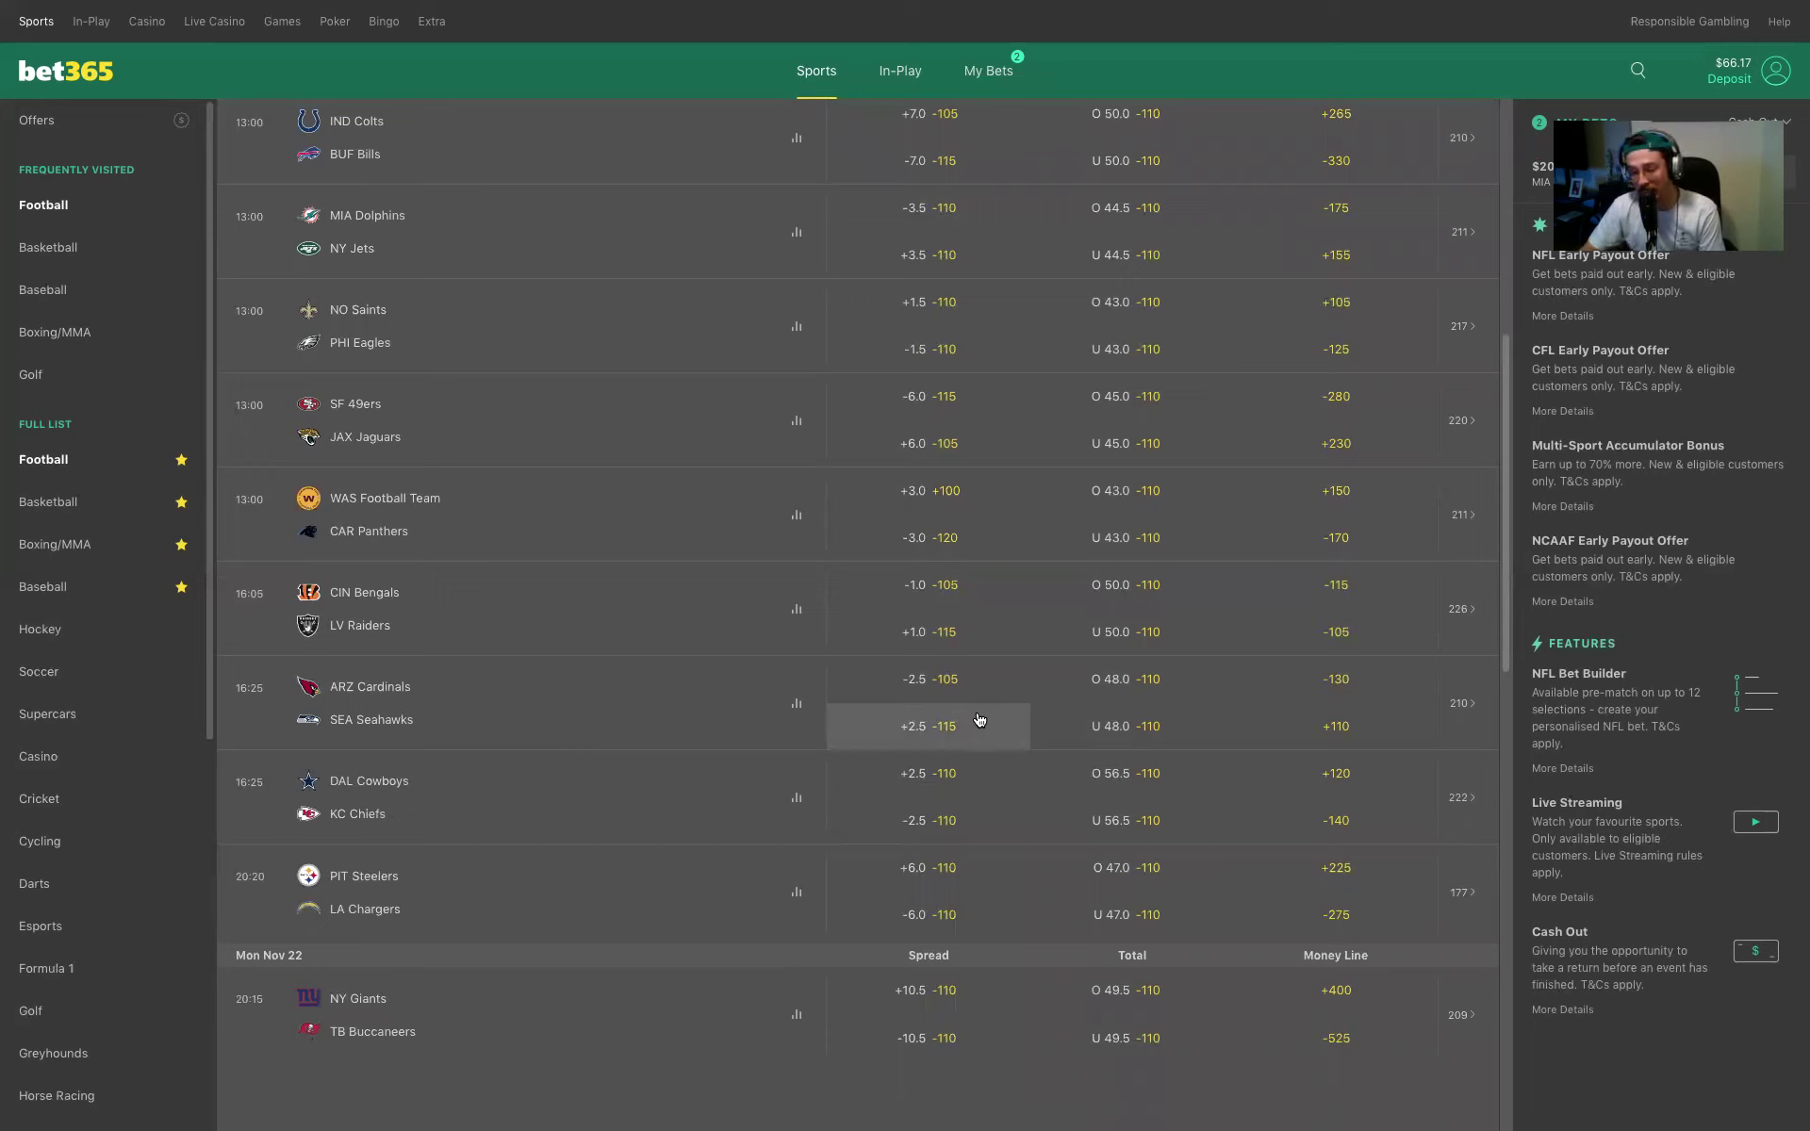
left_click(1313, 693)
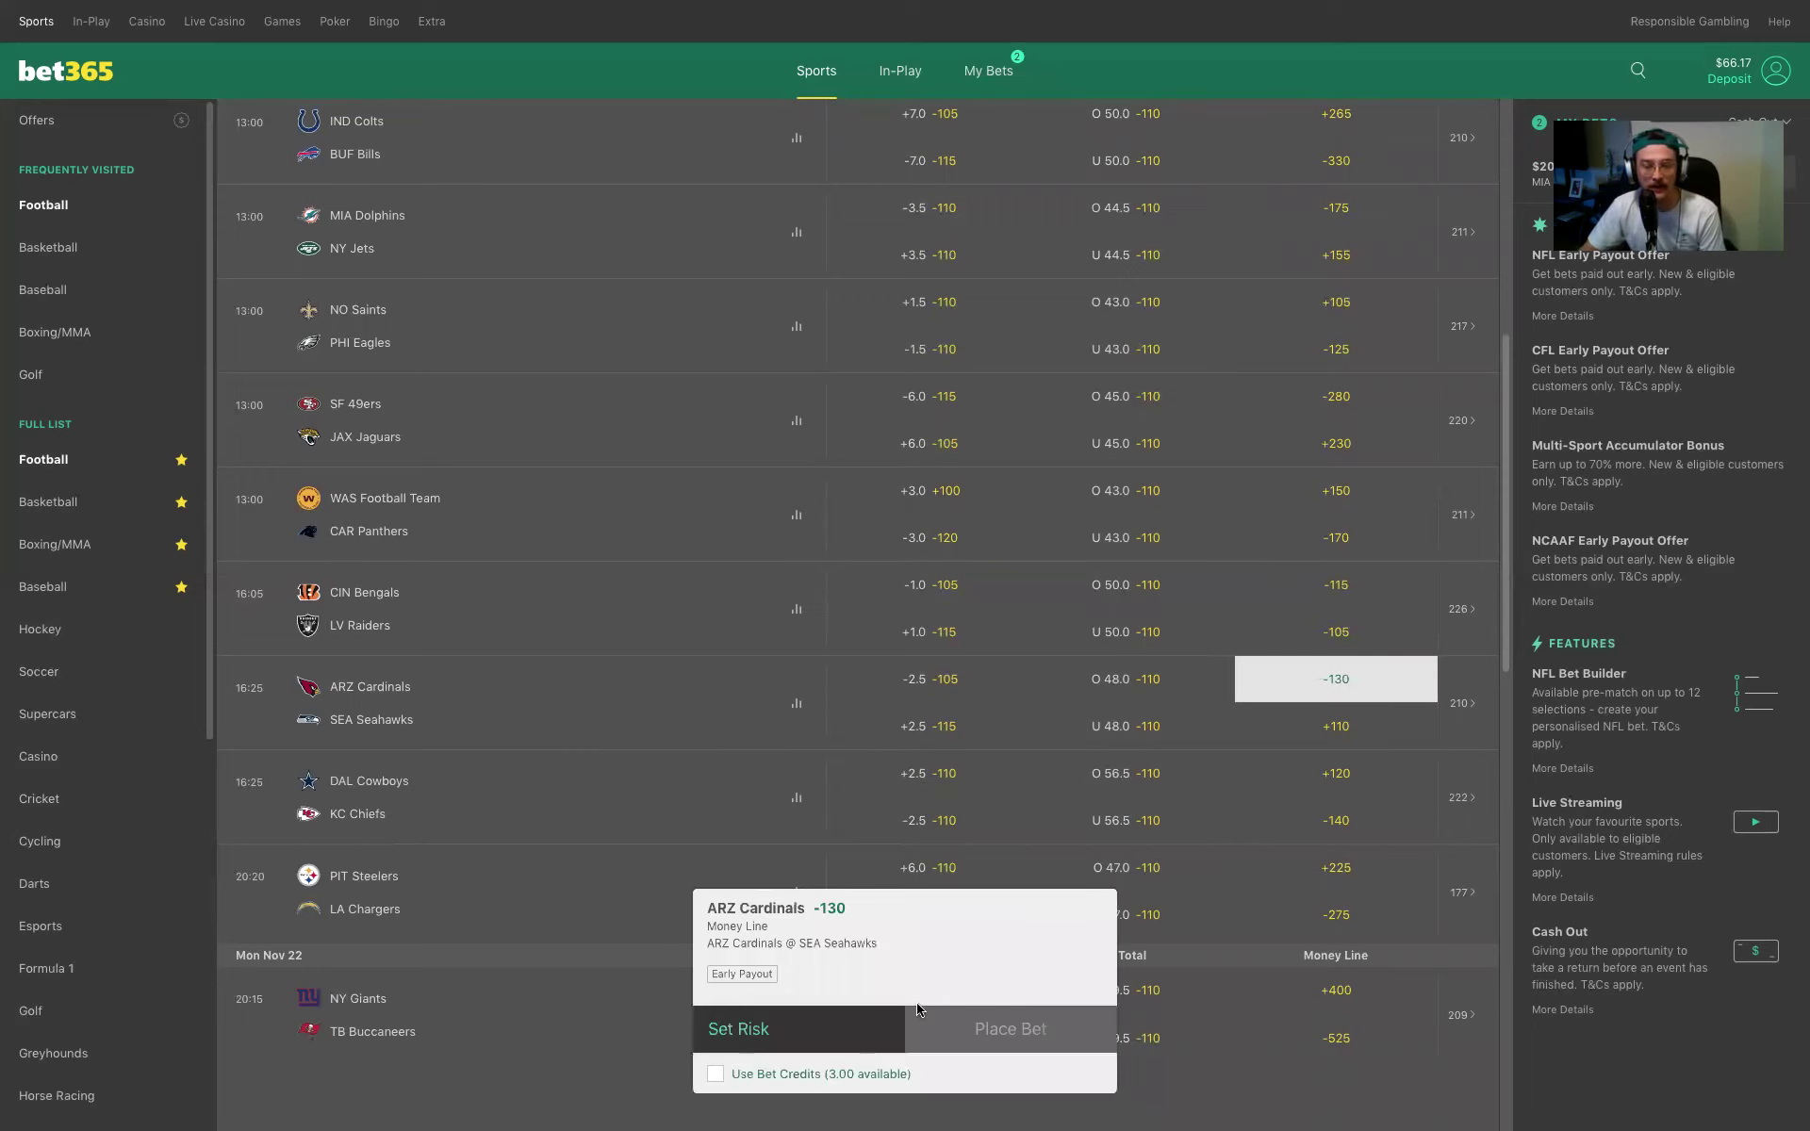
left_click(836, 1032)
type("20")
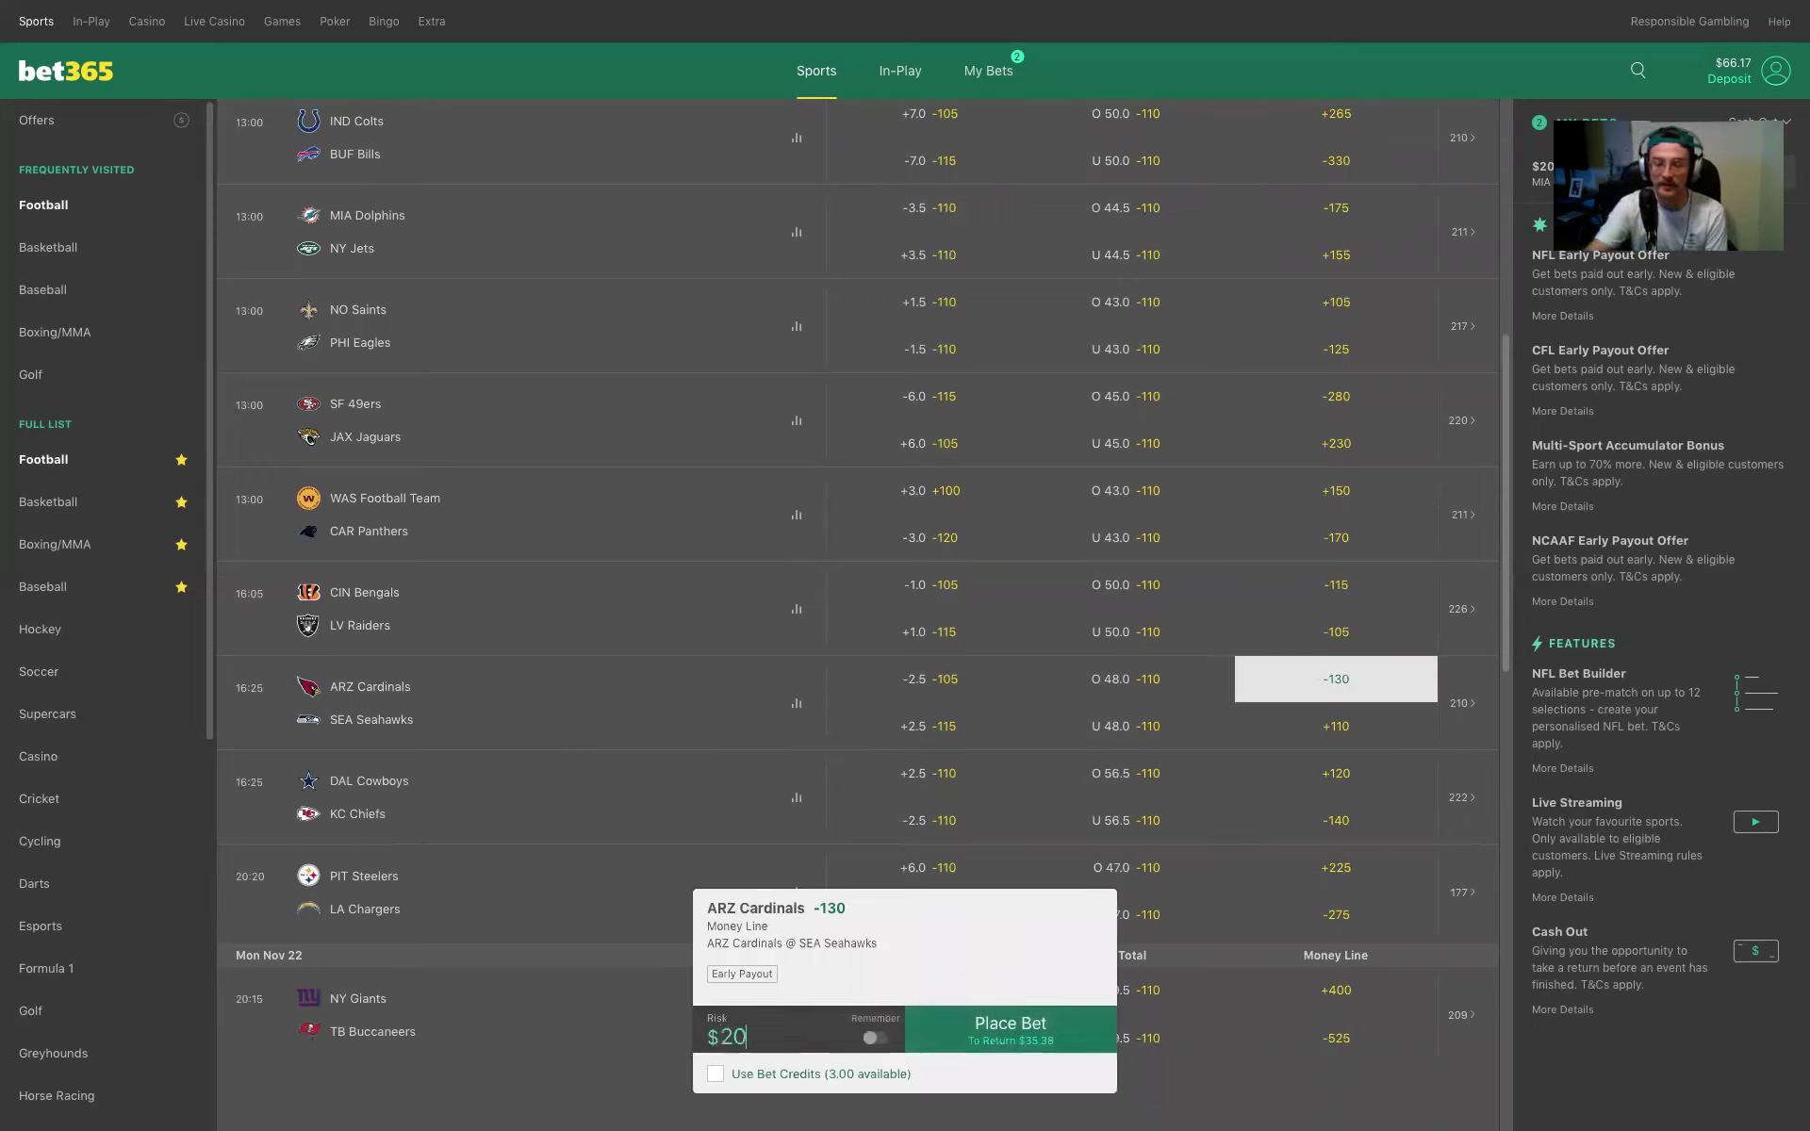
left_click(1037, 1049)
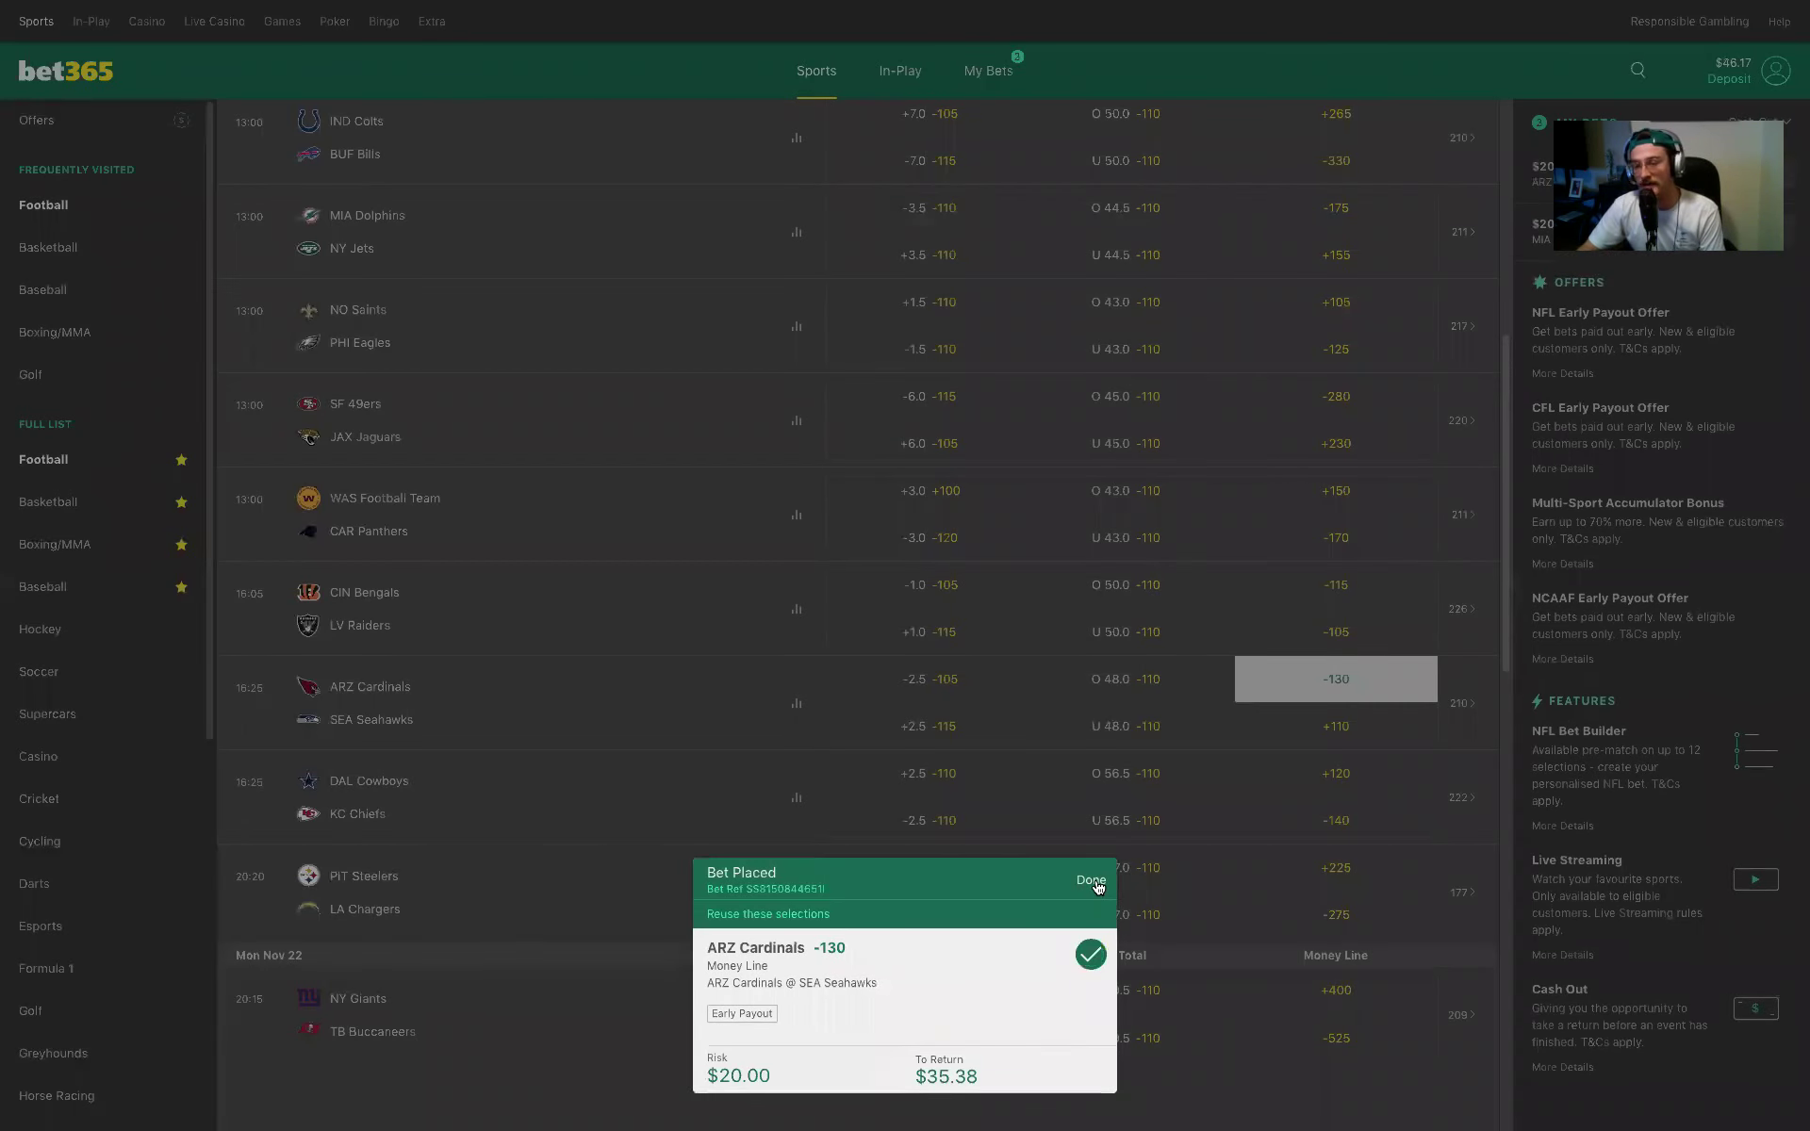
left_click(1094, 884)
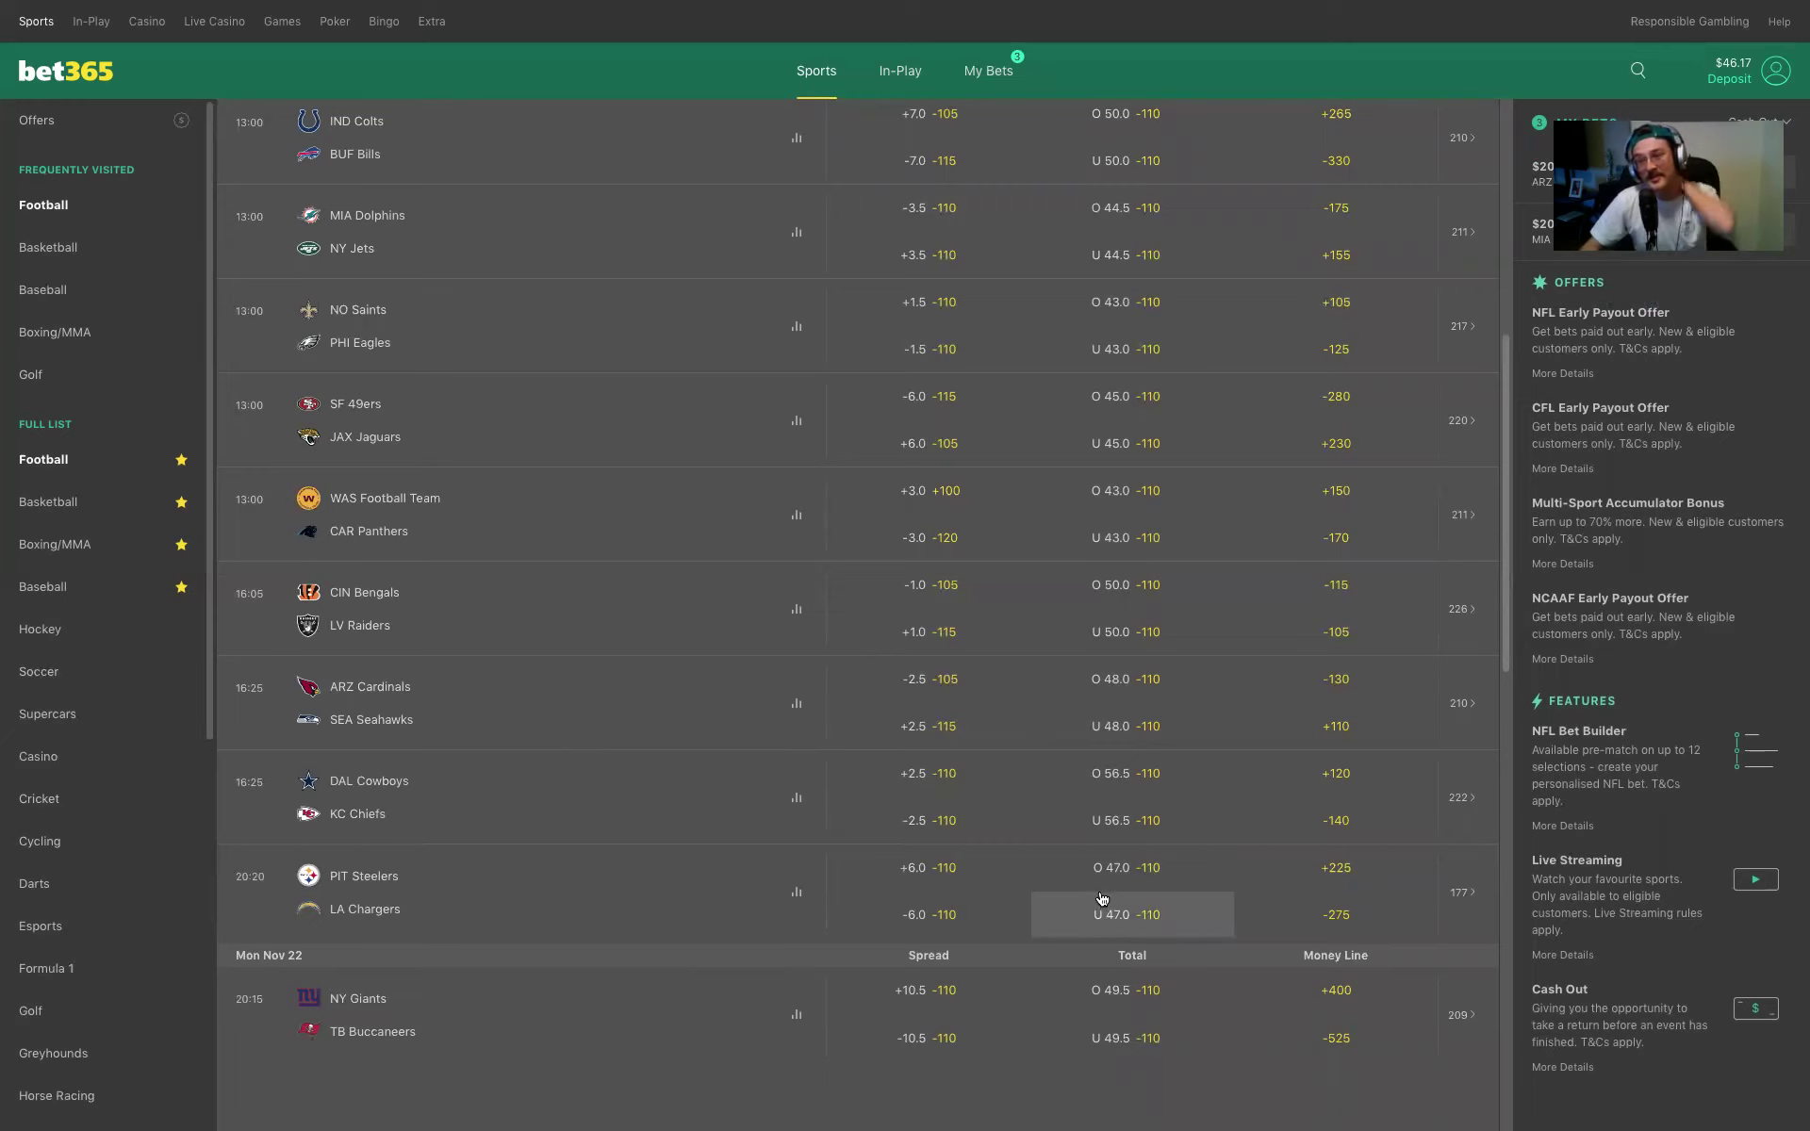
Add NE Patriots -305, CLE -550, GB -125, TEN -500, BUF -330, MIA -175 and NO +105 money lines.
scroll(1015, 590, "down", 1)
scroll(1015, 591, "down", 4)
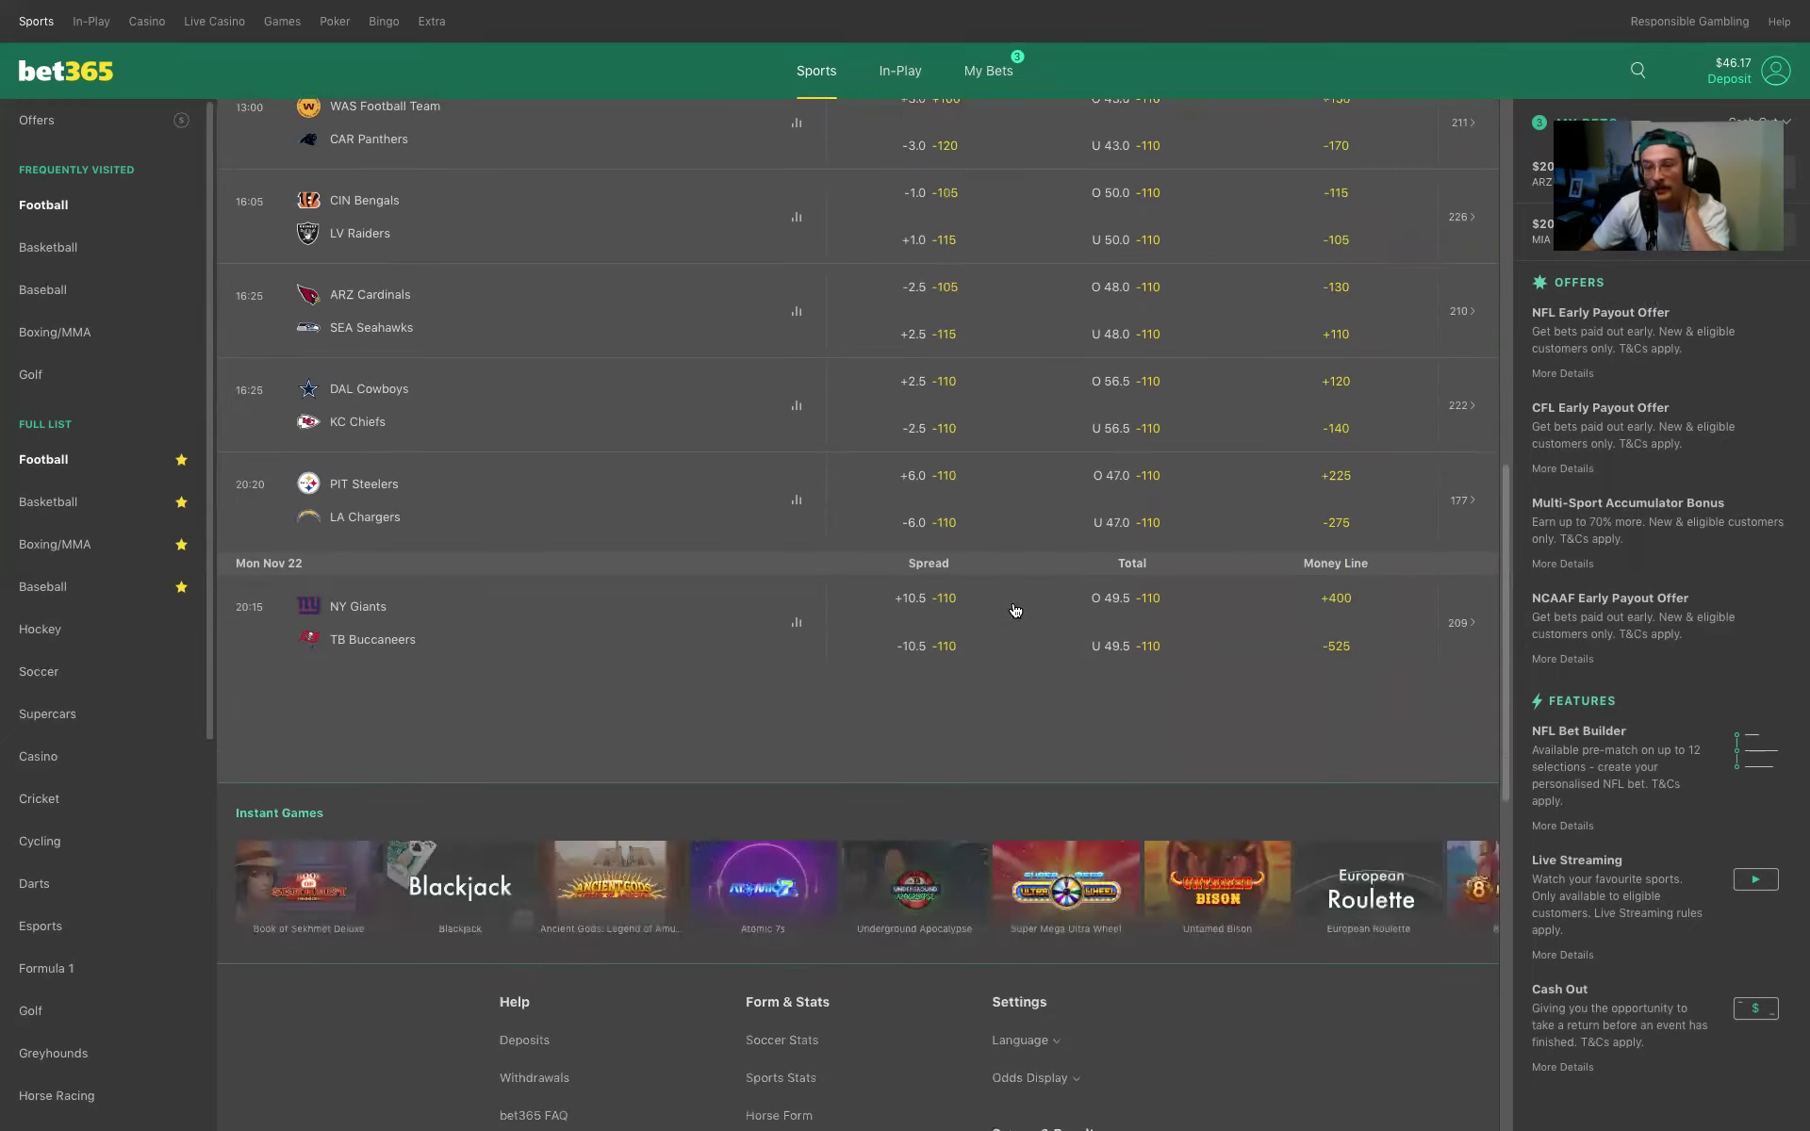
scroll(1018, 594, "up", 8)
scroll(1023, 604, "up", 4)
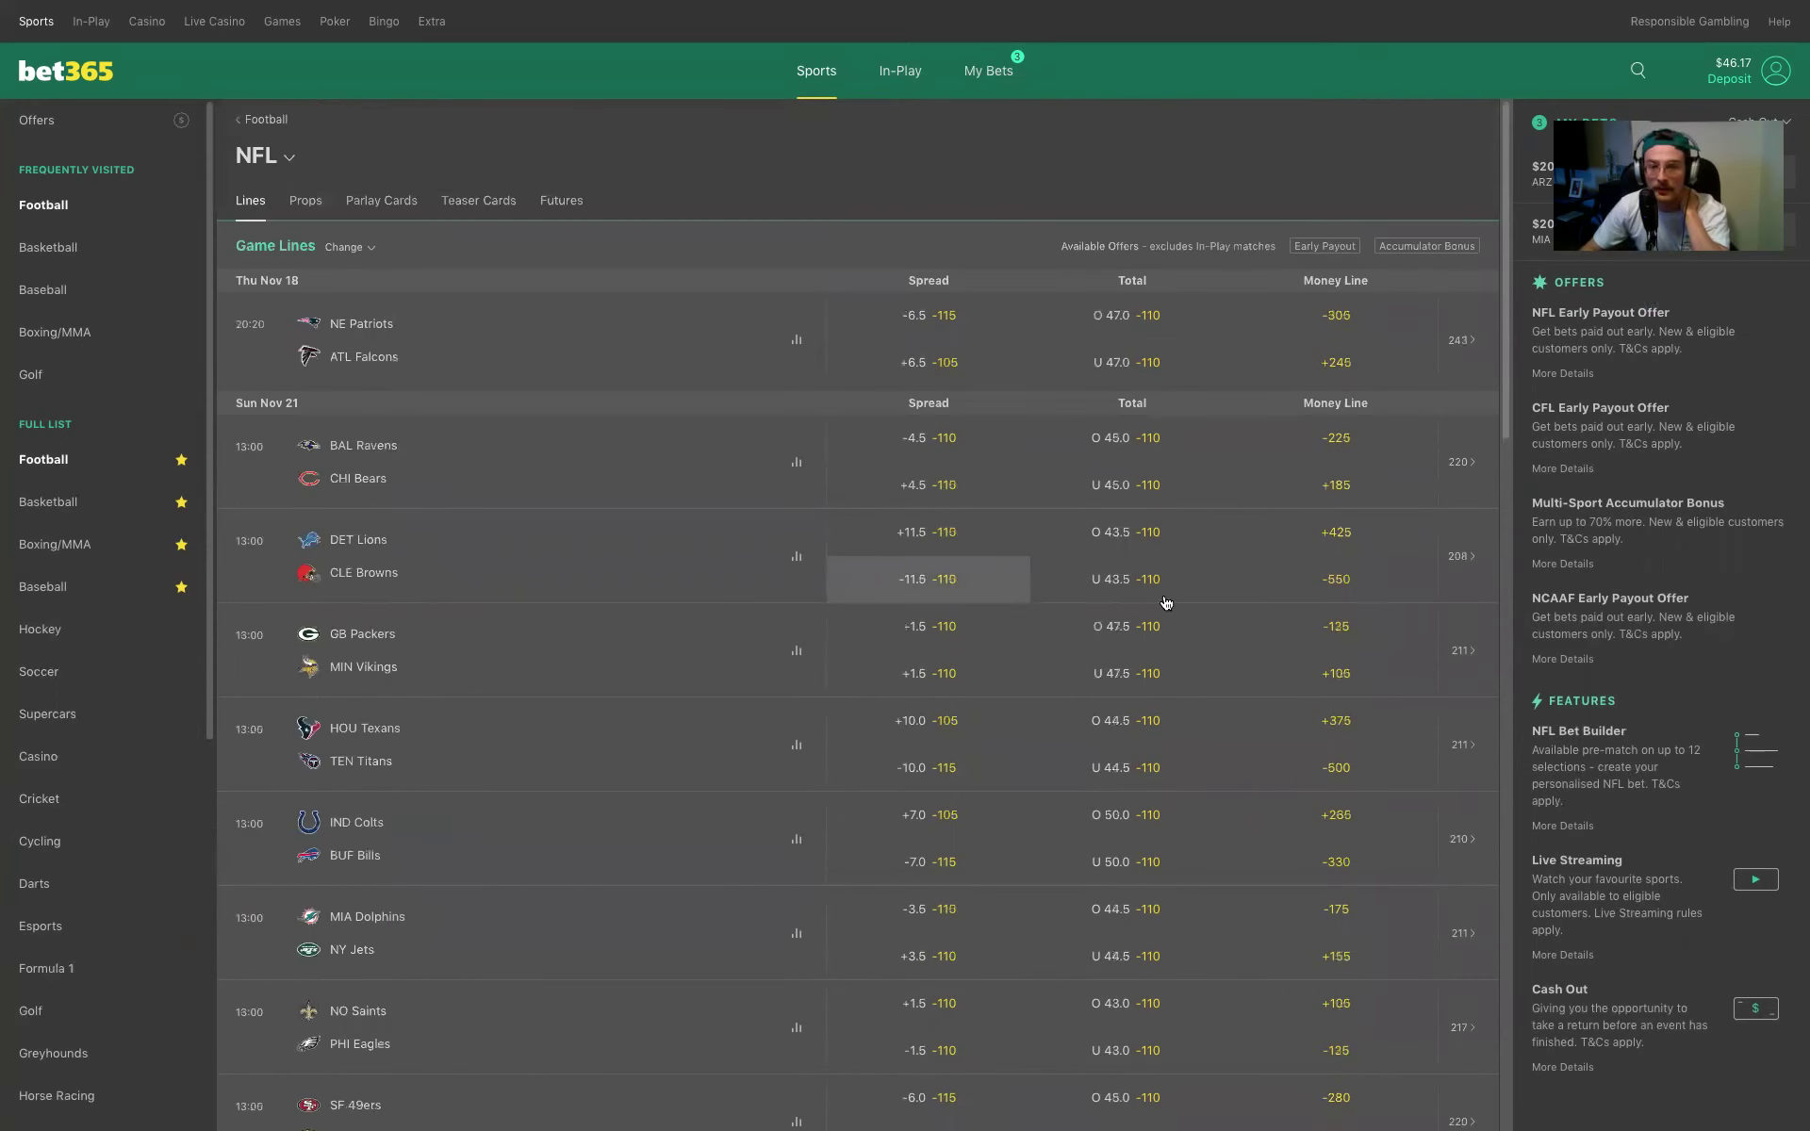
left_click(1370, 325)
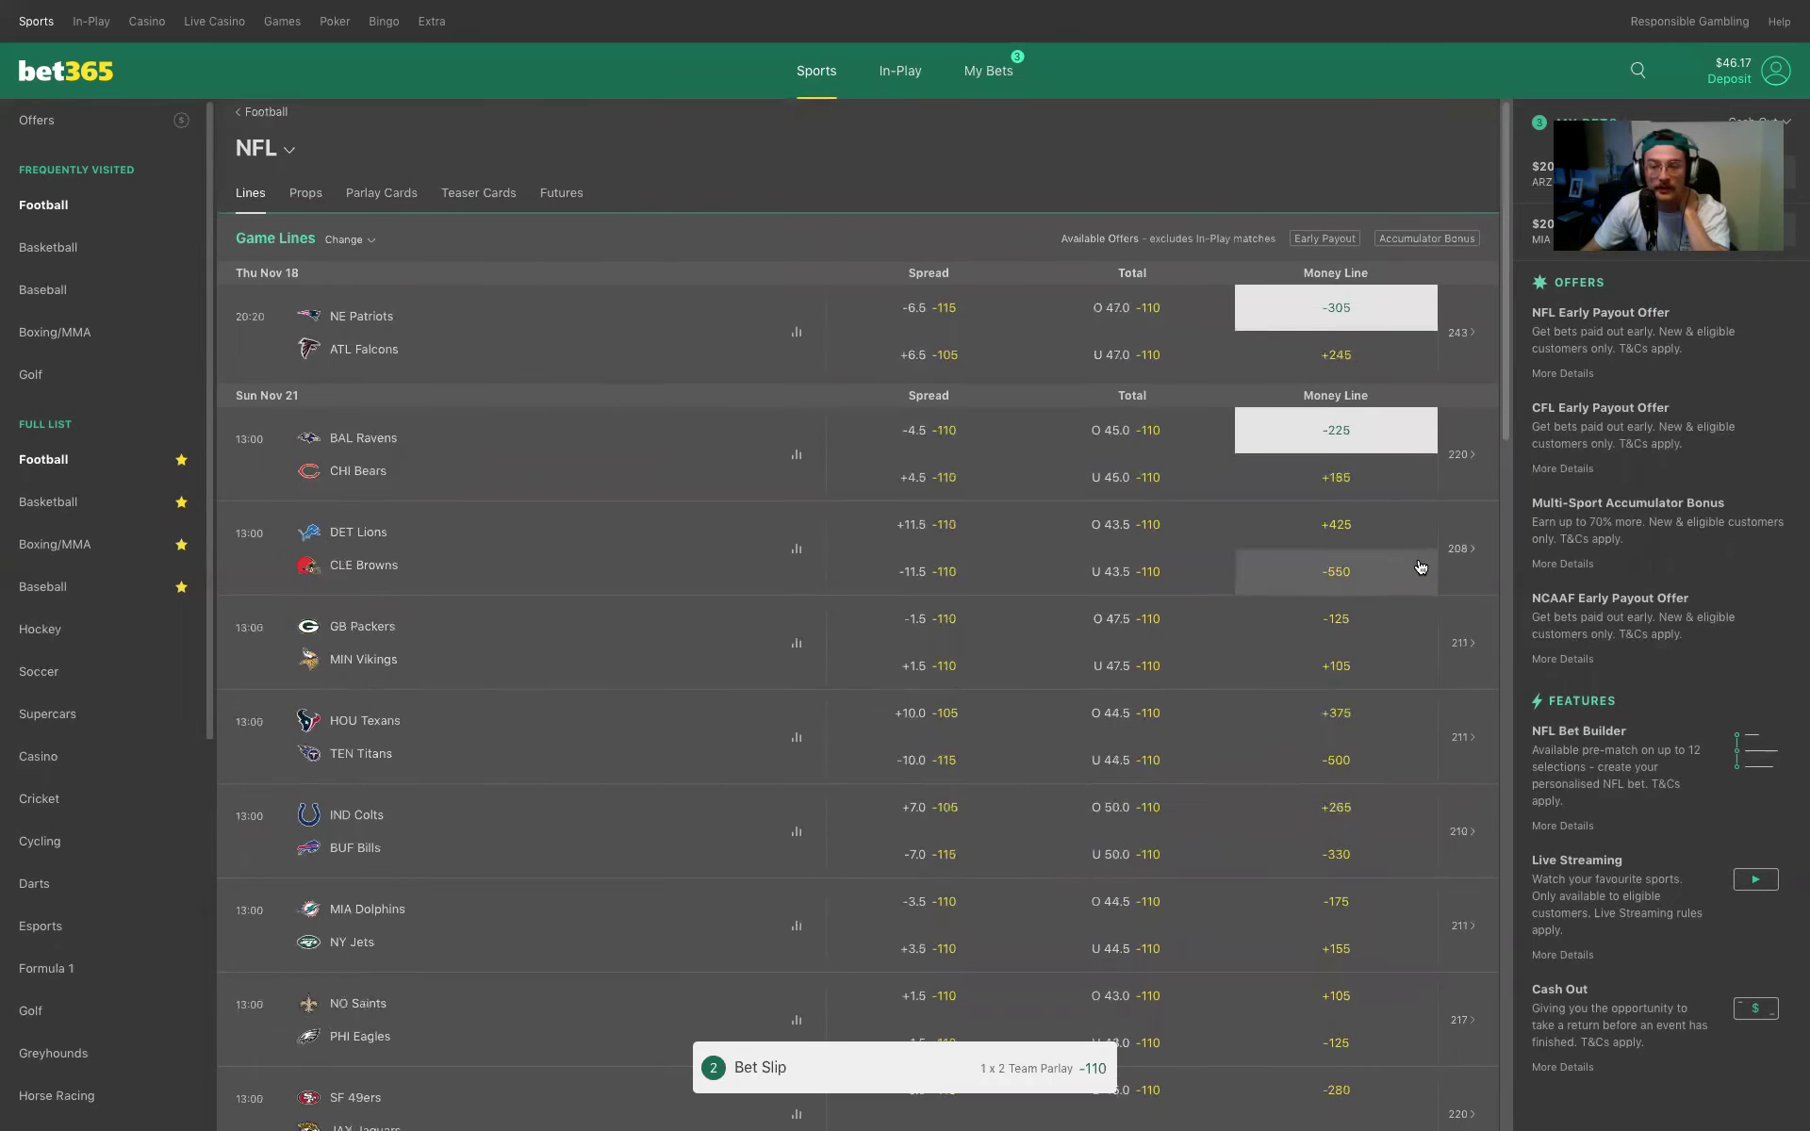
scroll(1428, 577, "down", 1)
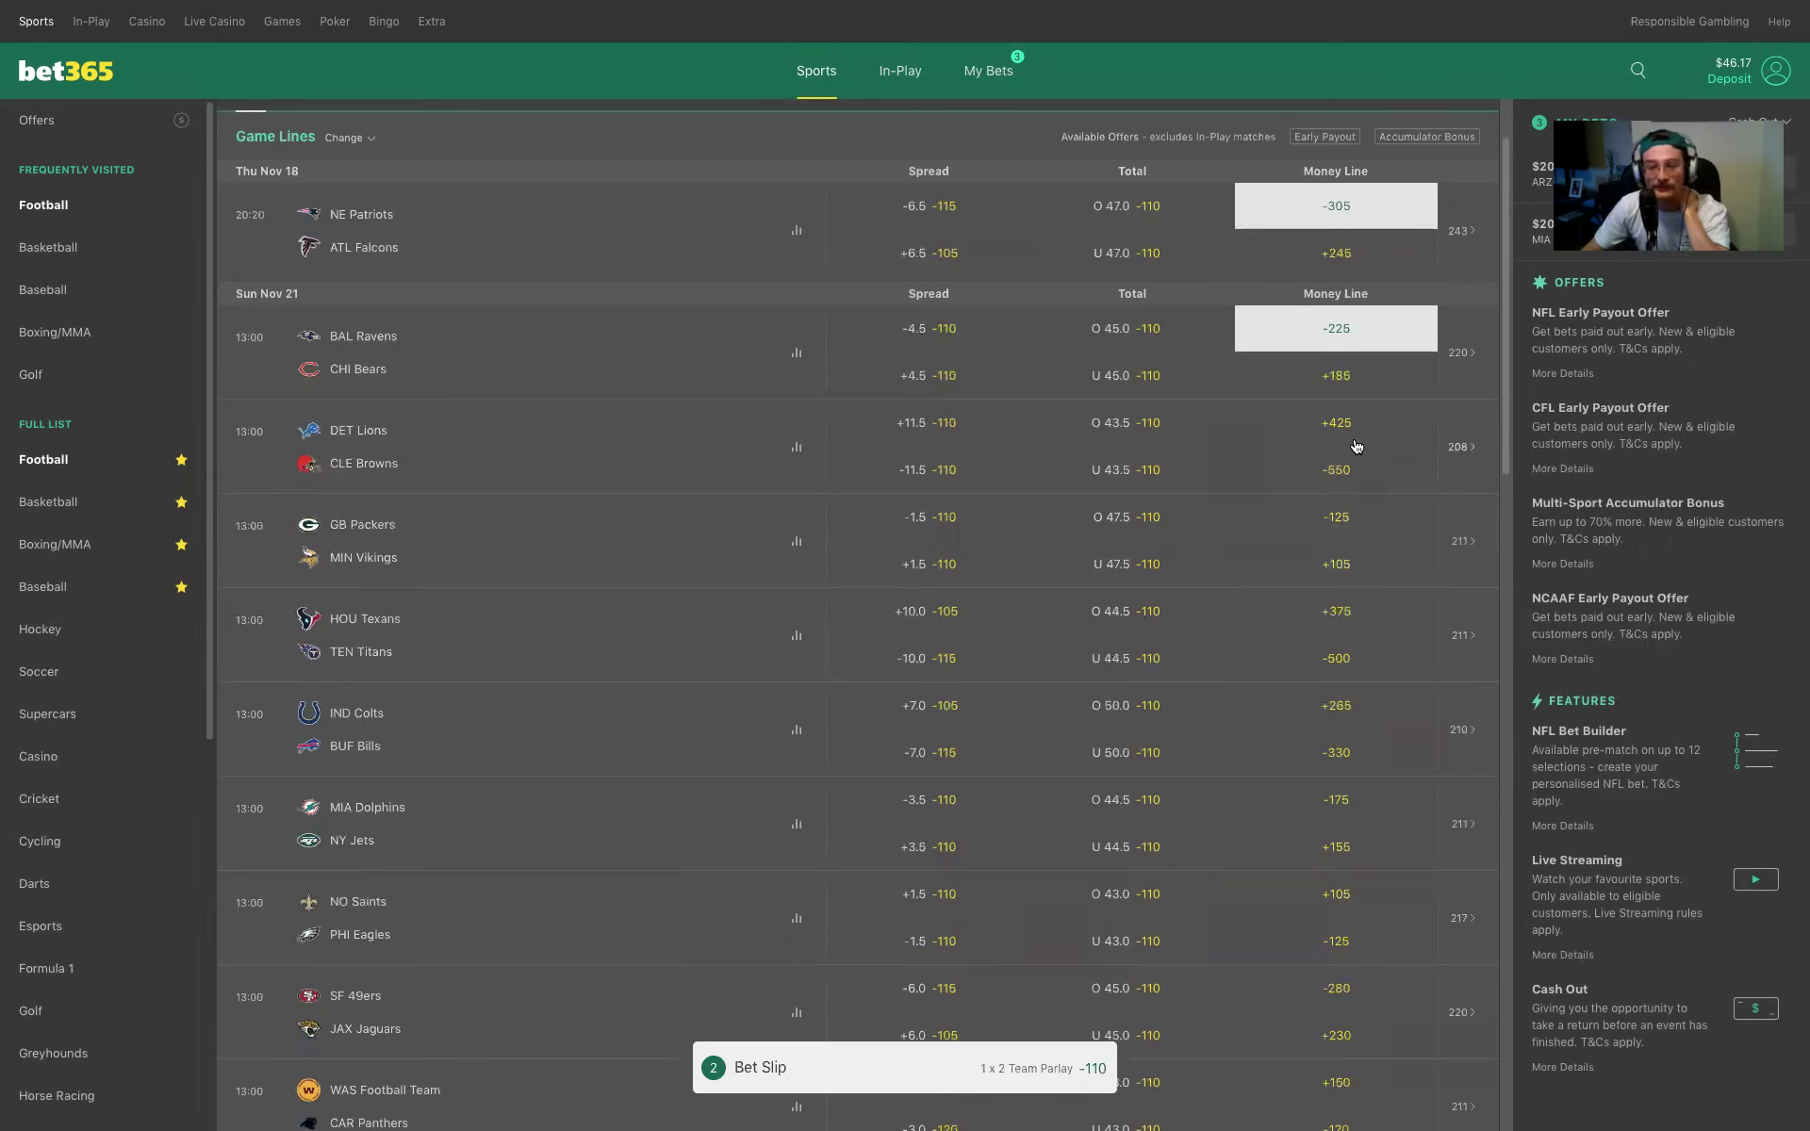
left_click(1363, 422)
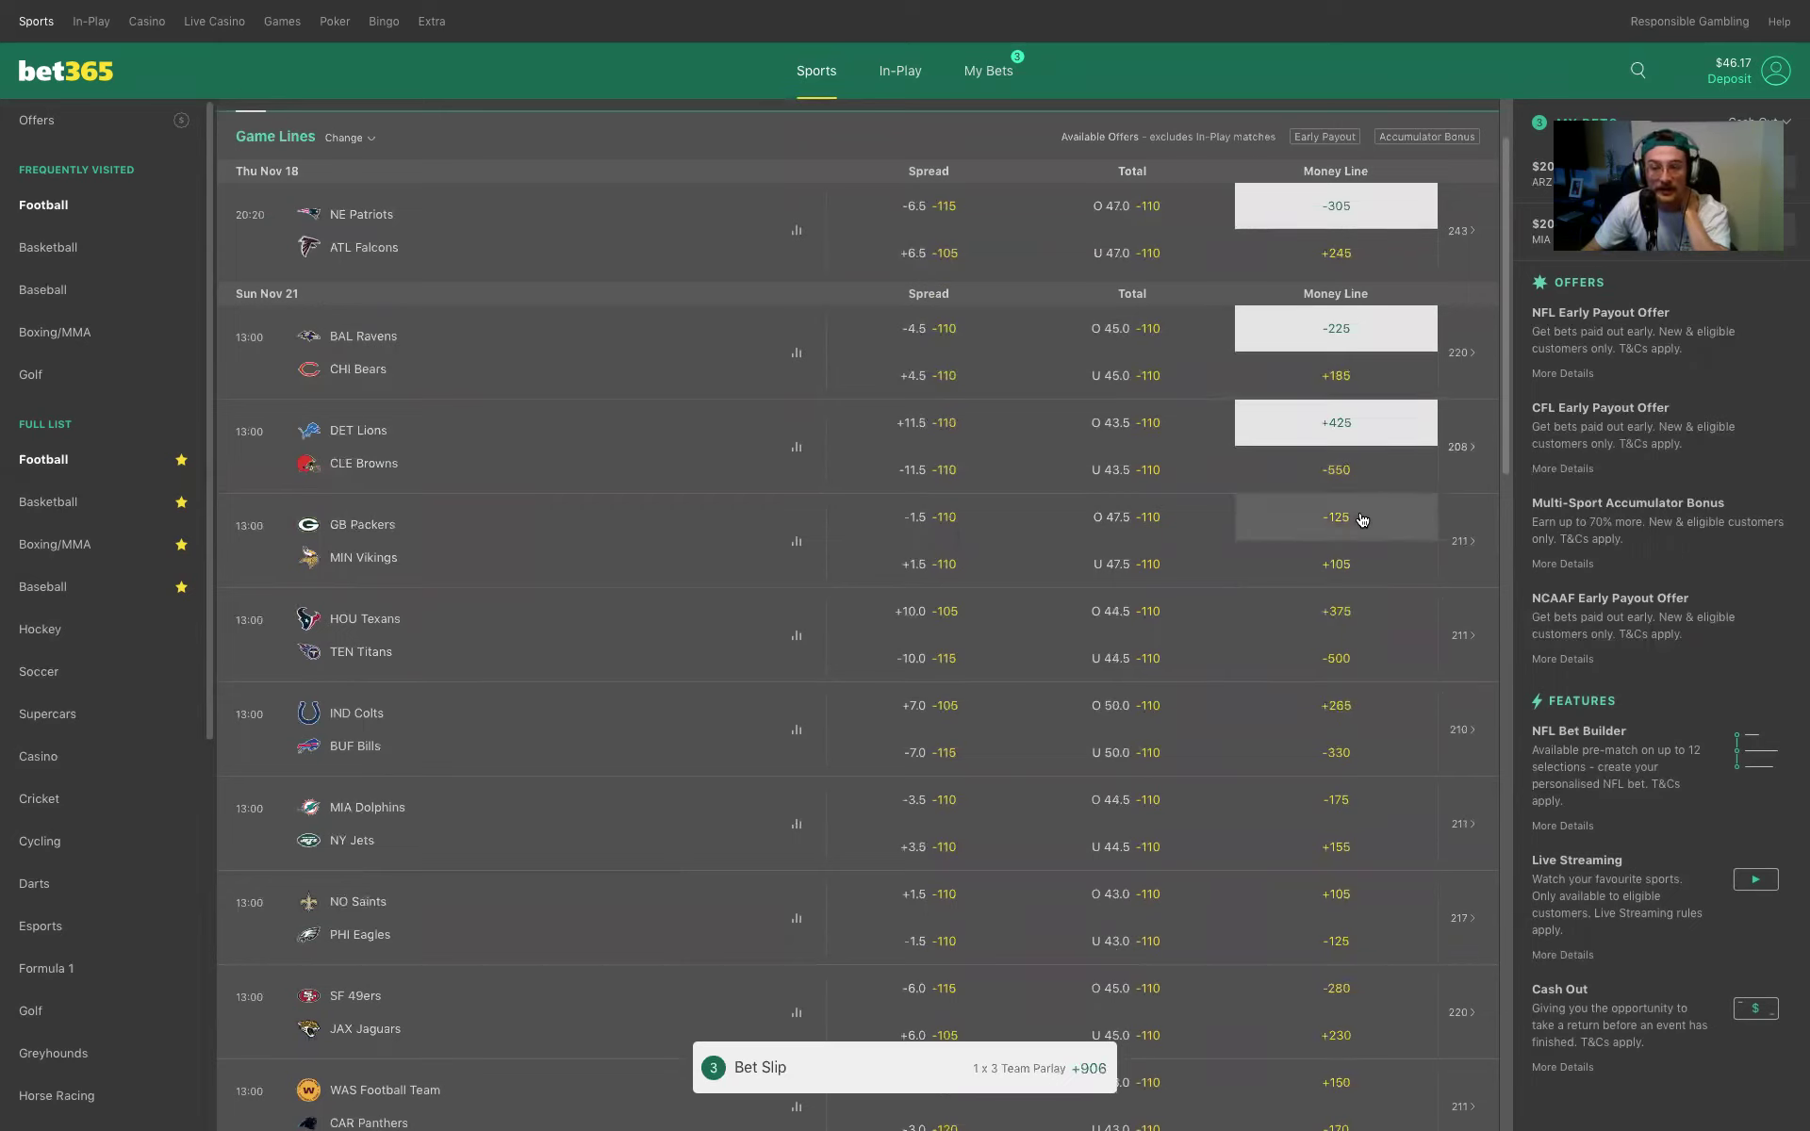
left_click(1356, 429)
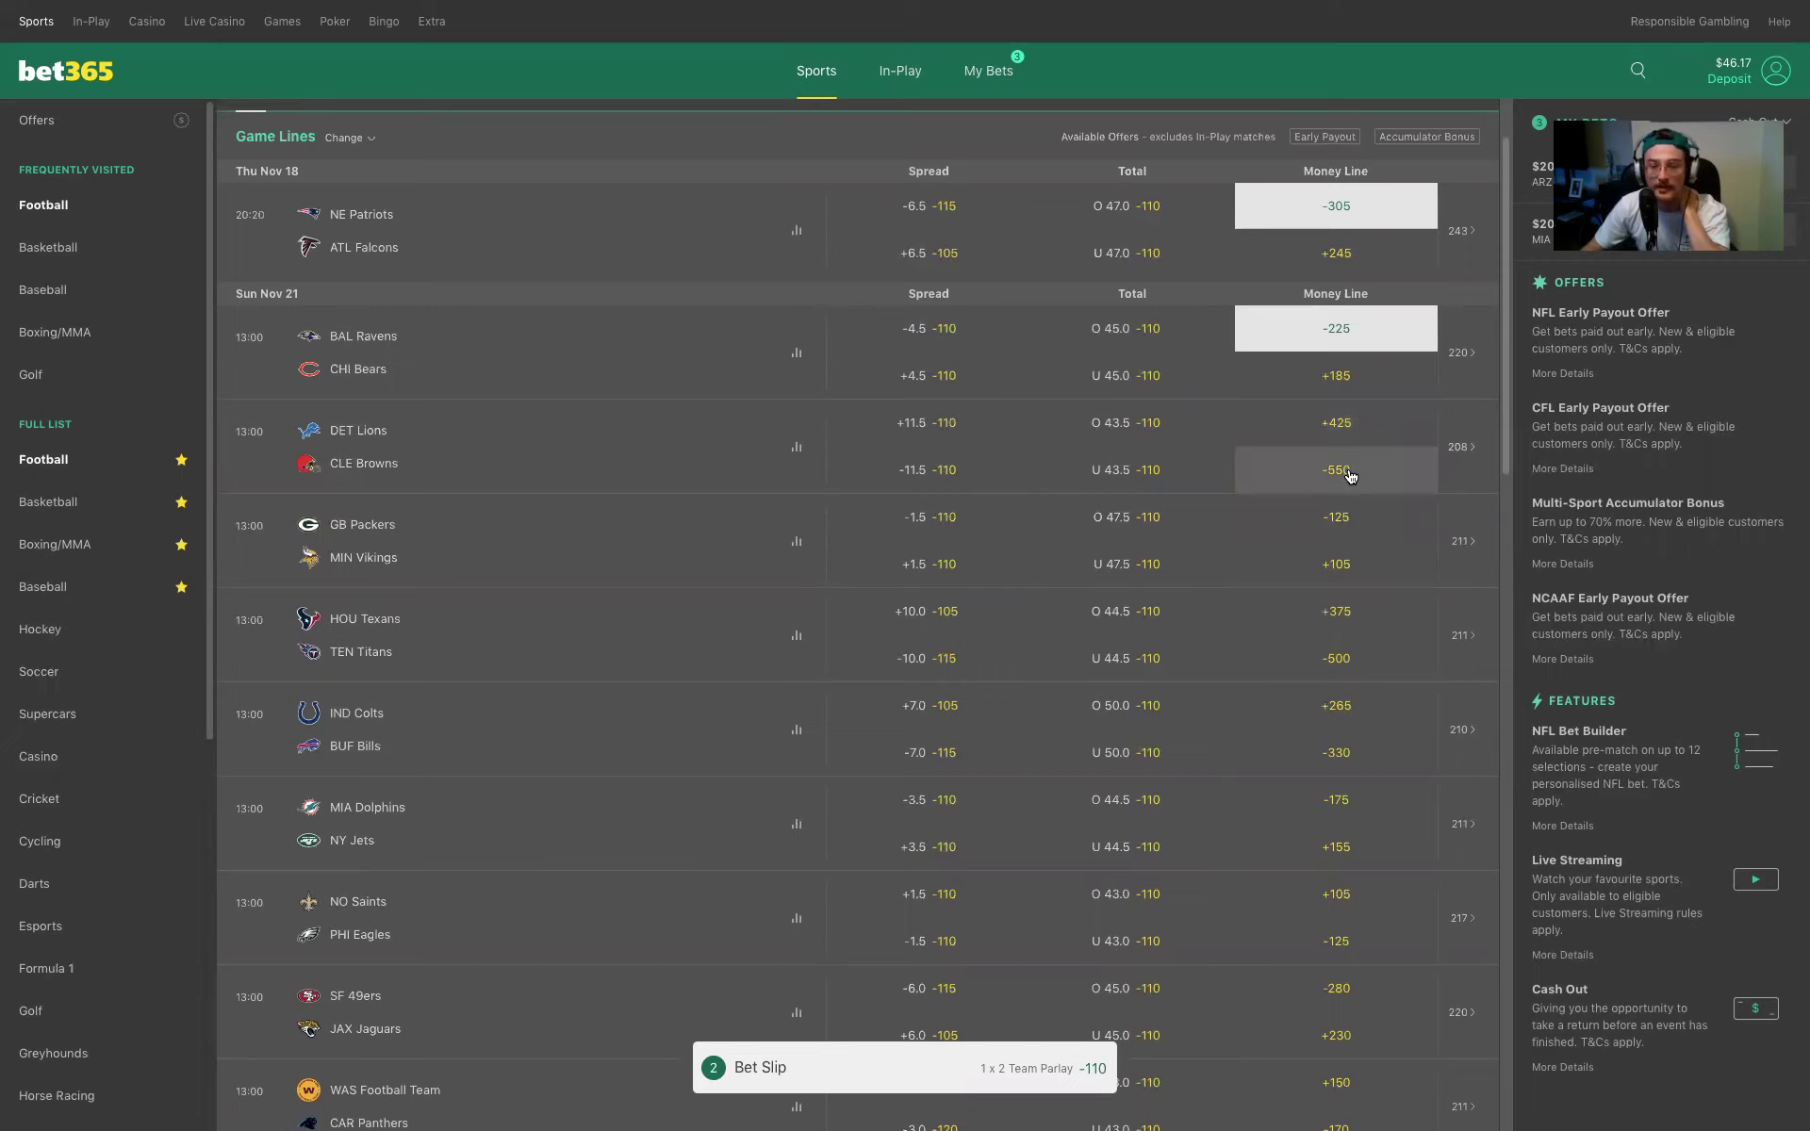
left_click(1353, 468)
left_click(1365, 530)
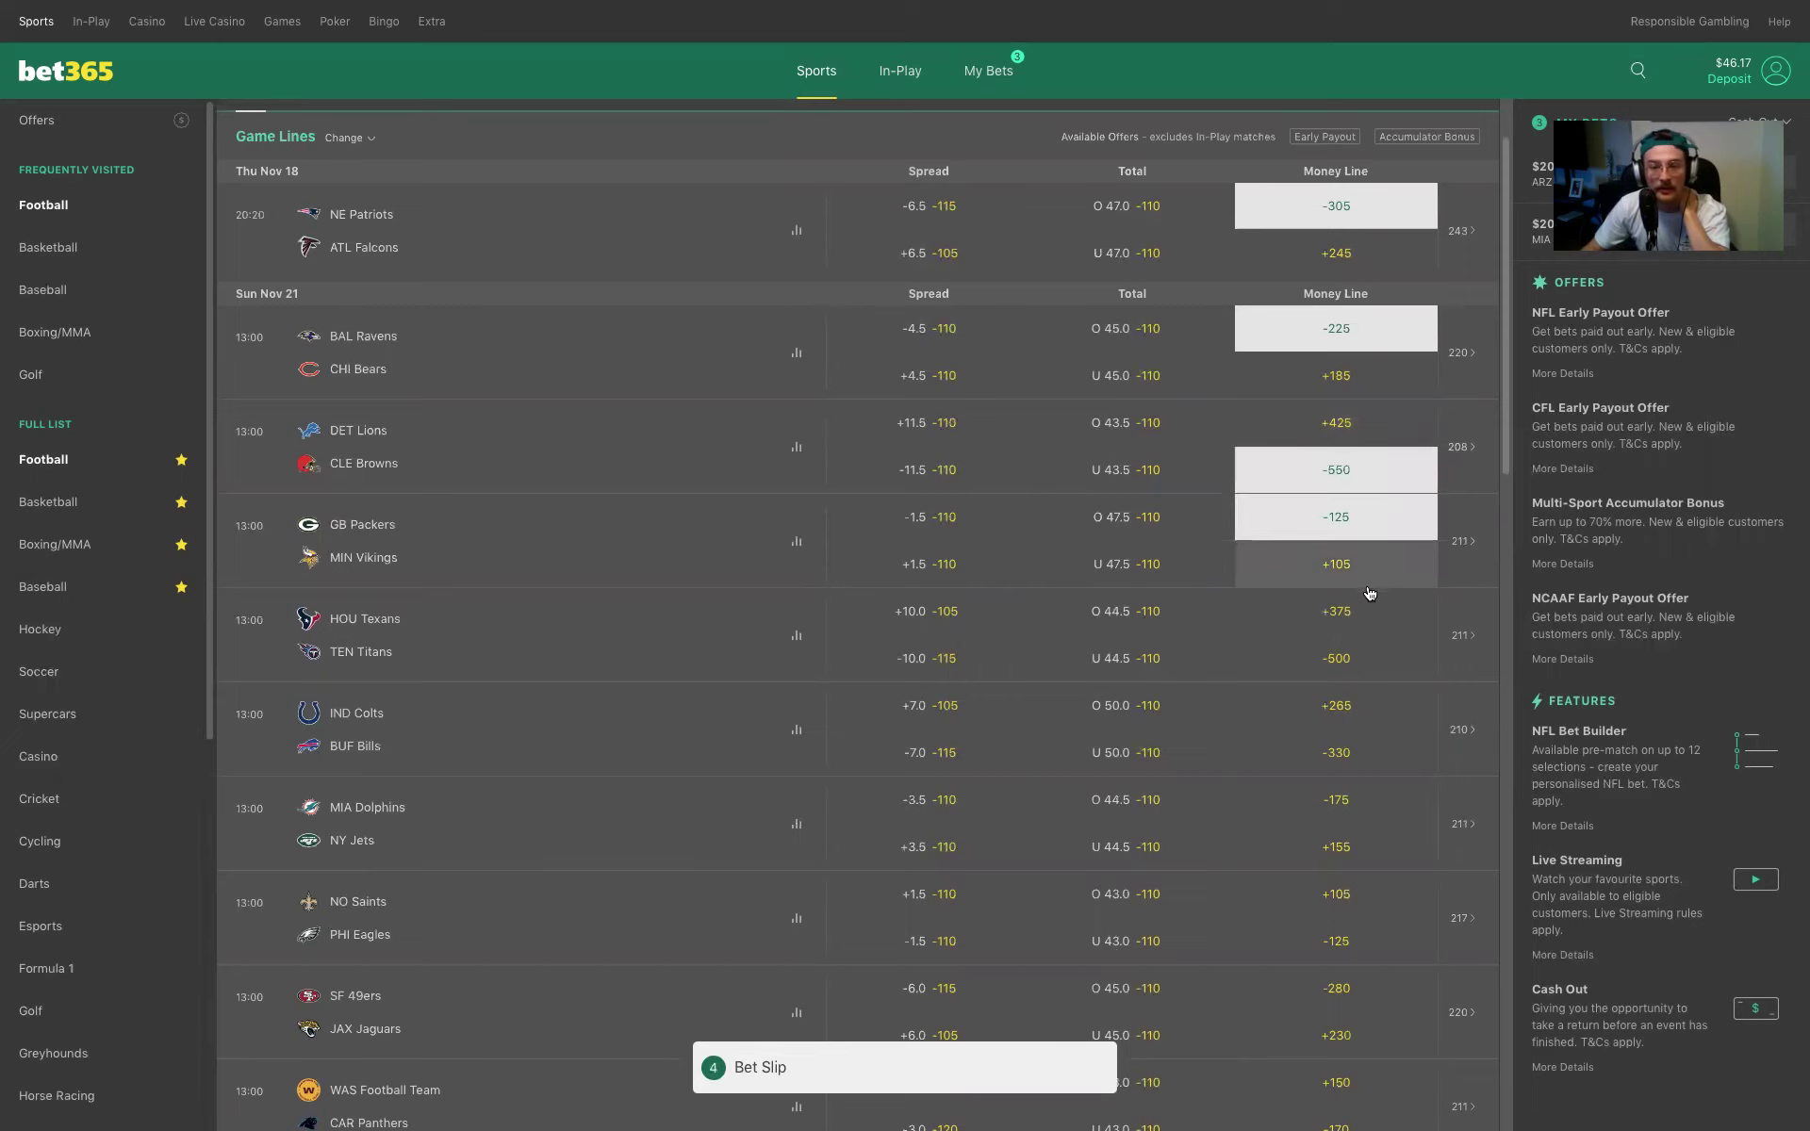
left_click(1360, 659)
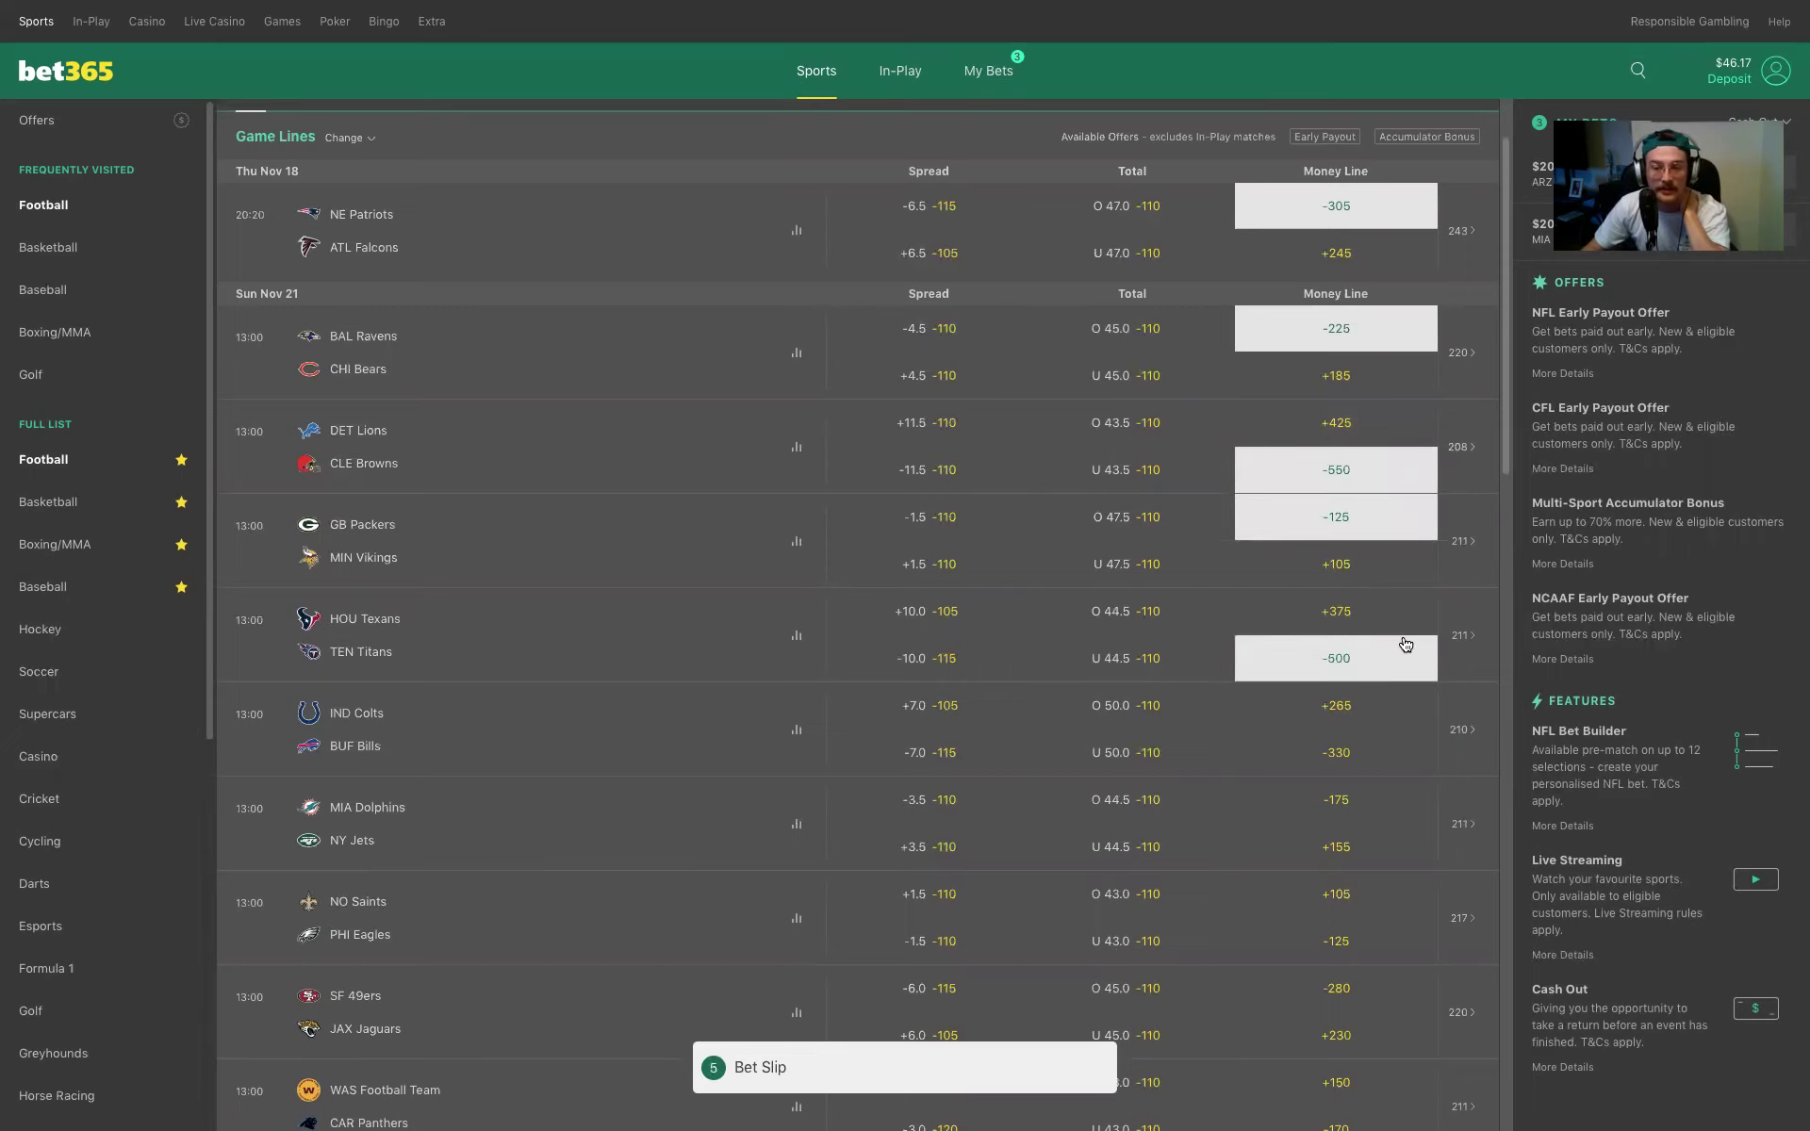
scroll(1367, 679, "down", 1)
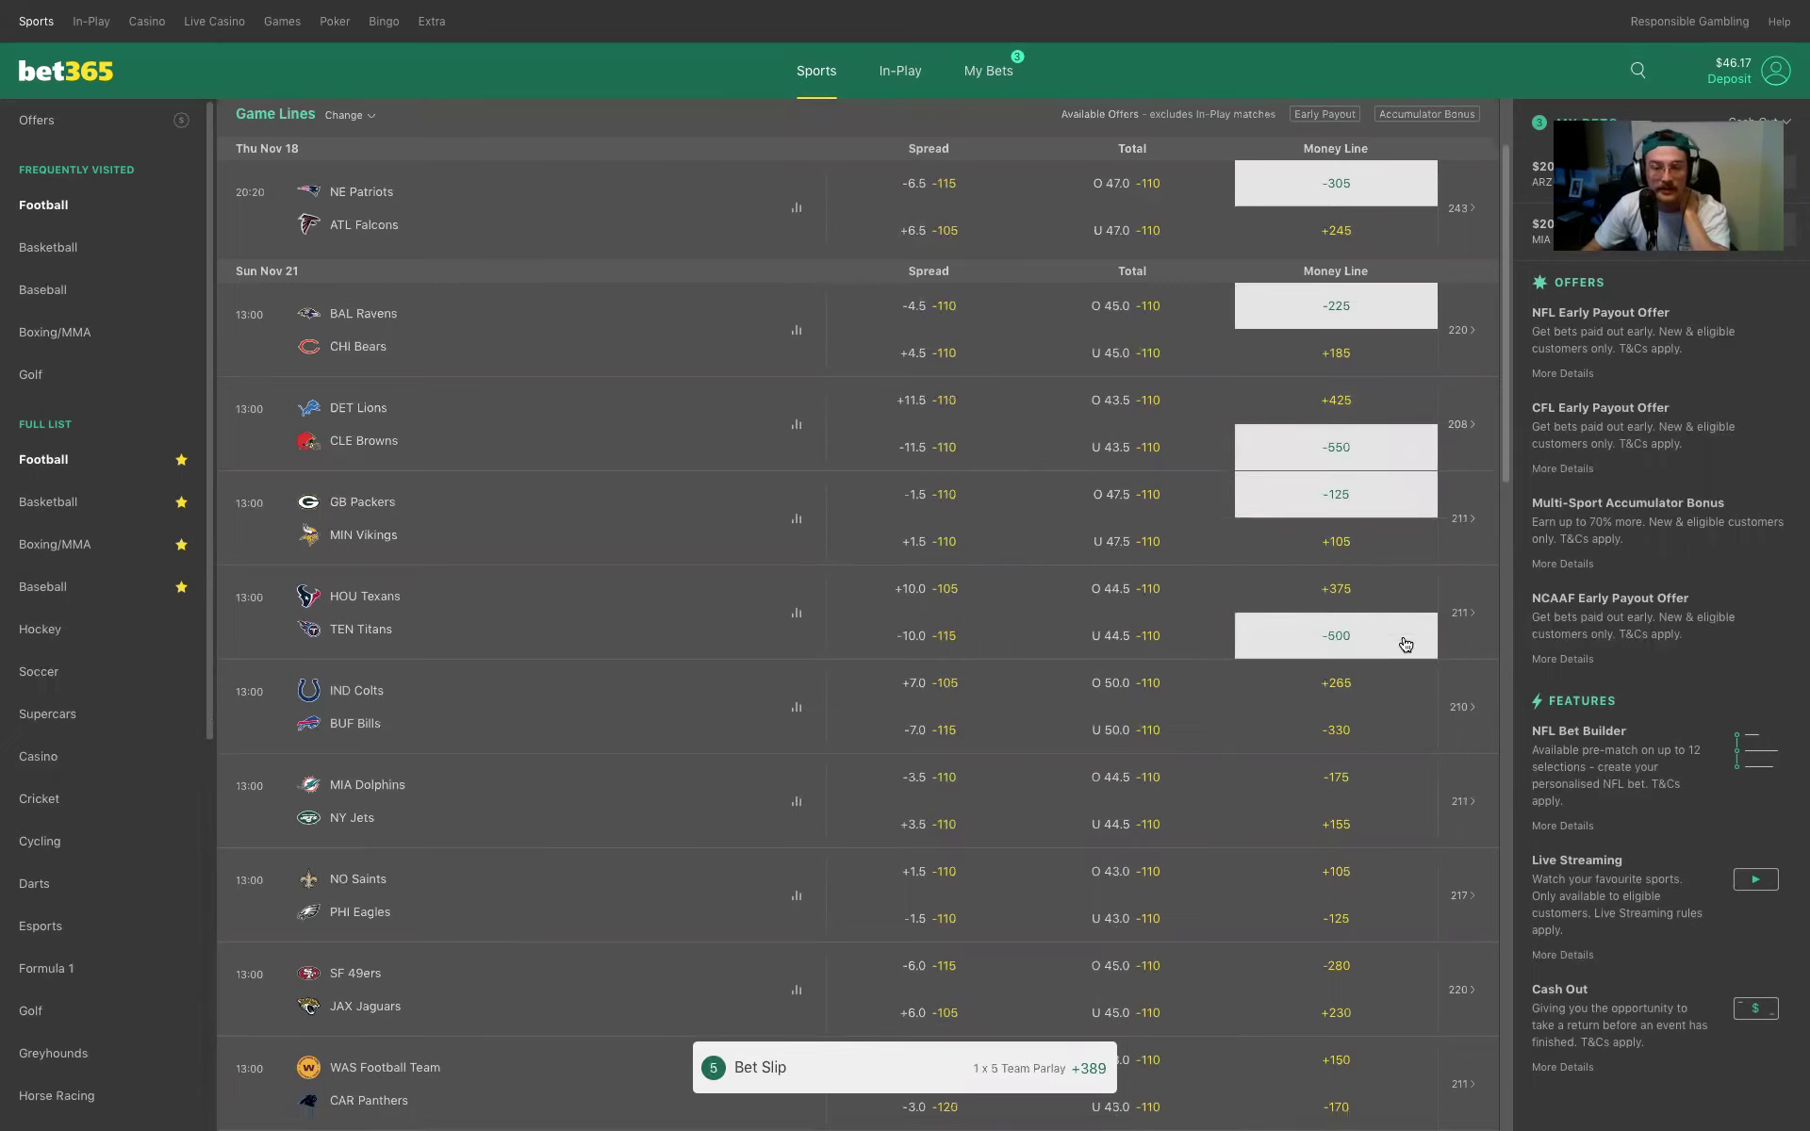
left_click(1354, 732)
scroll(1468, 670, "up", 1)
scroll(1468, 670, "up", 2)
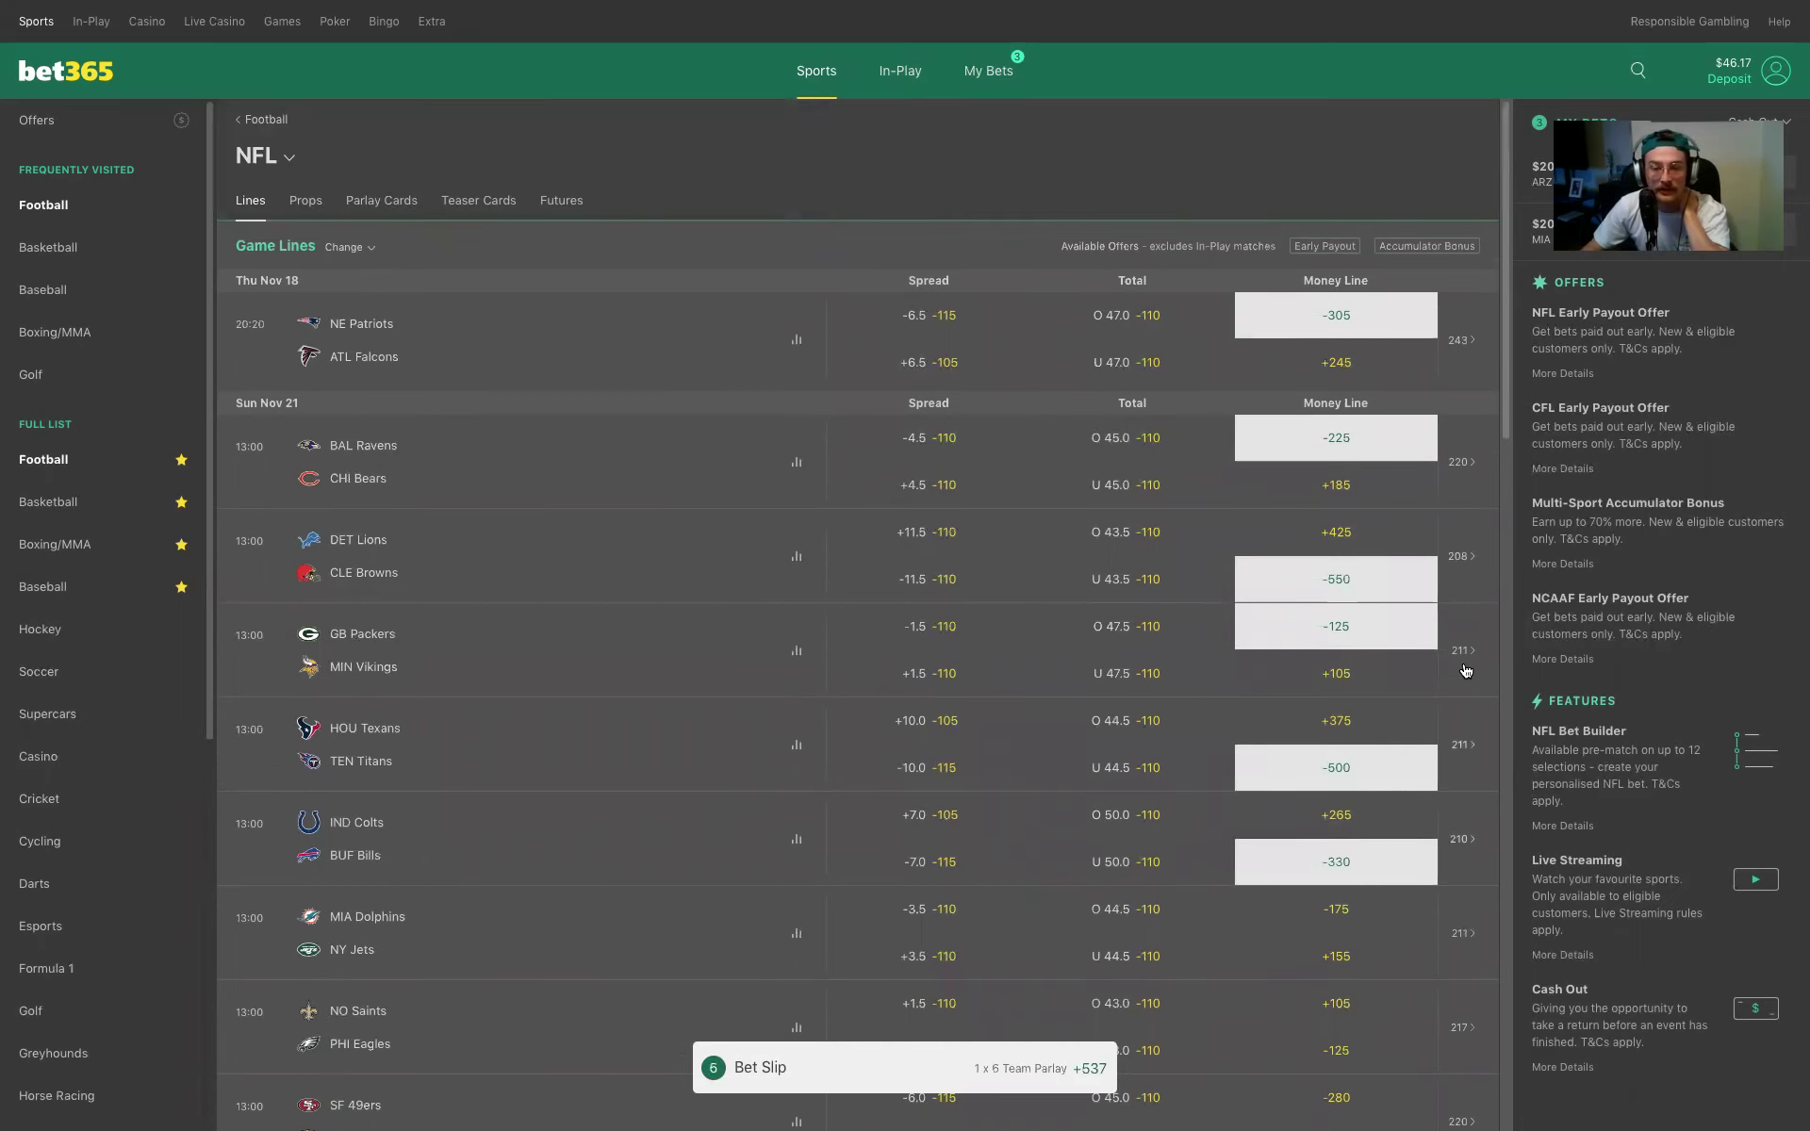
scroll(1468, 669, "down", 3)
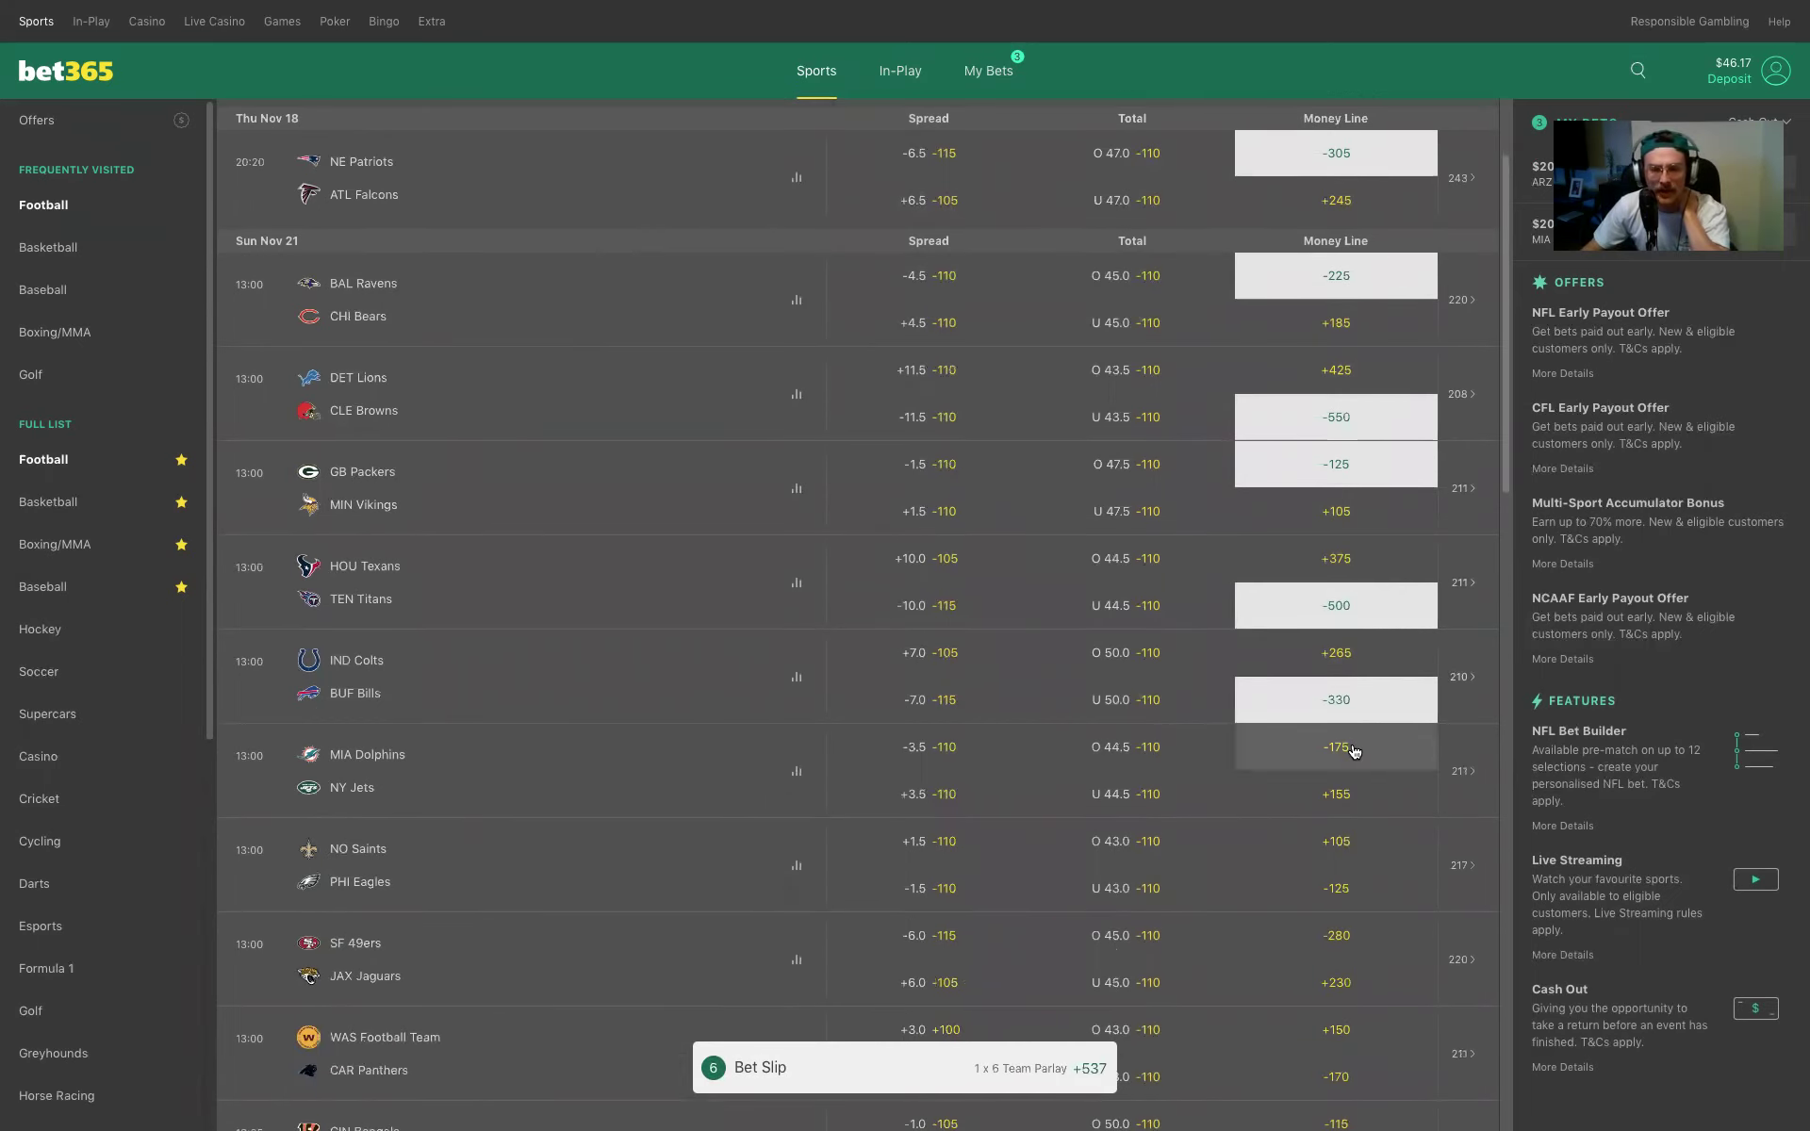
left_click(1354, 748)
scroll(1373, 794, "down", 1)
scroll(1373, 813, "down", 2)
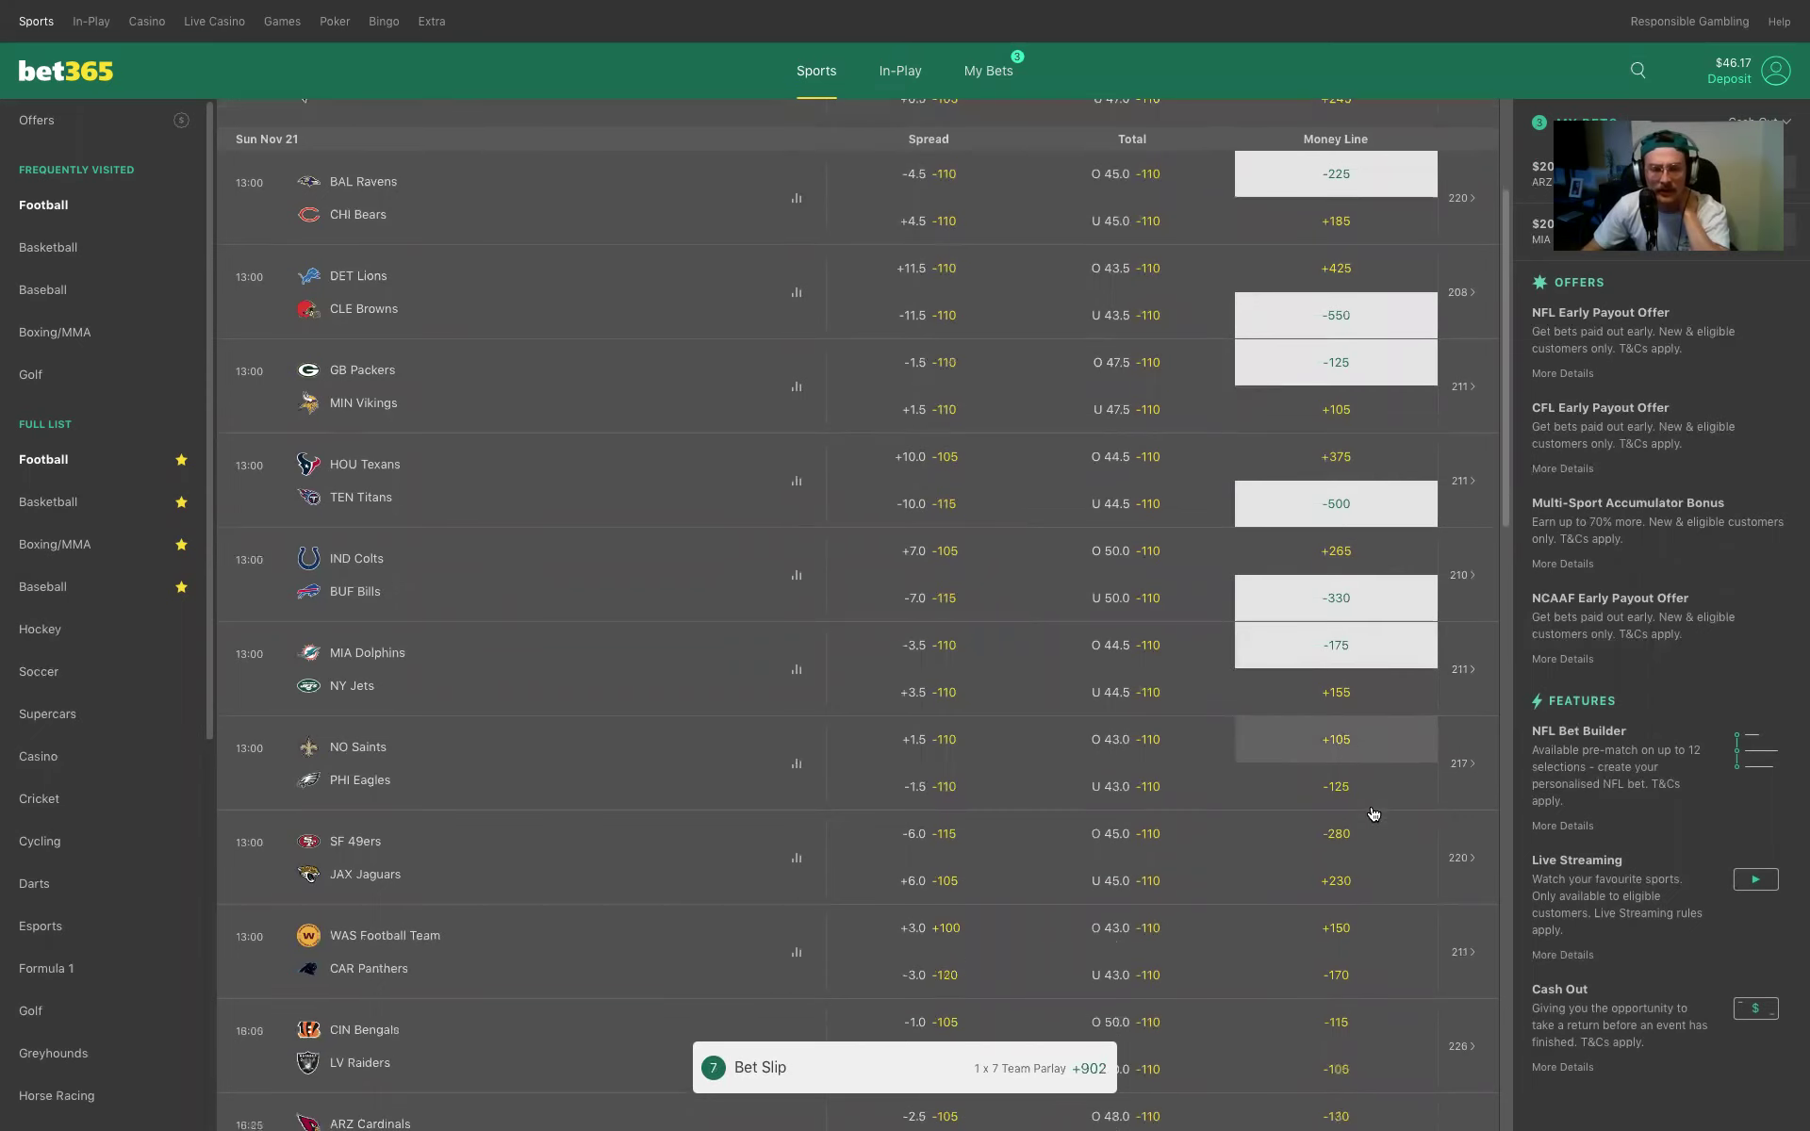
left_click(1339, 755)
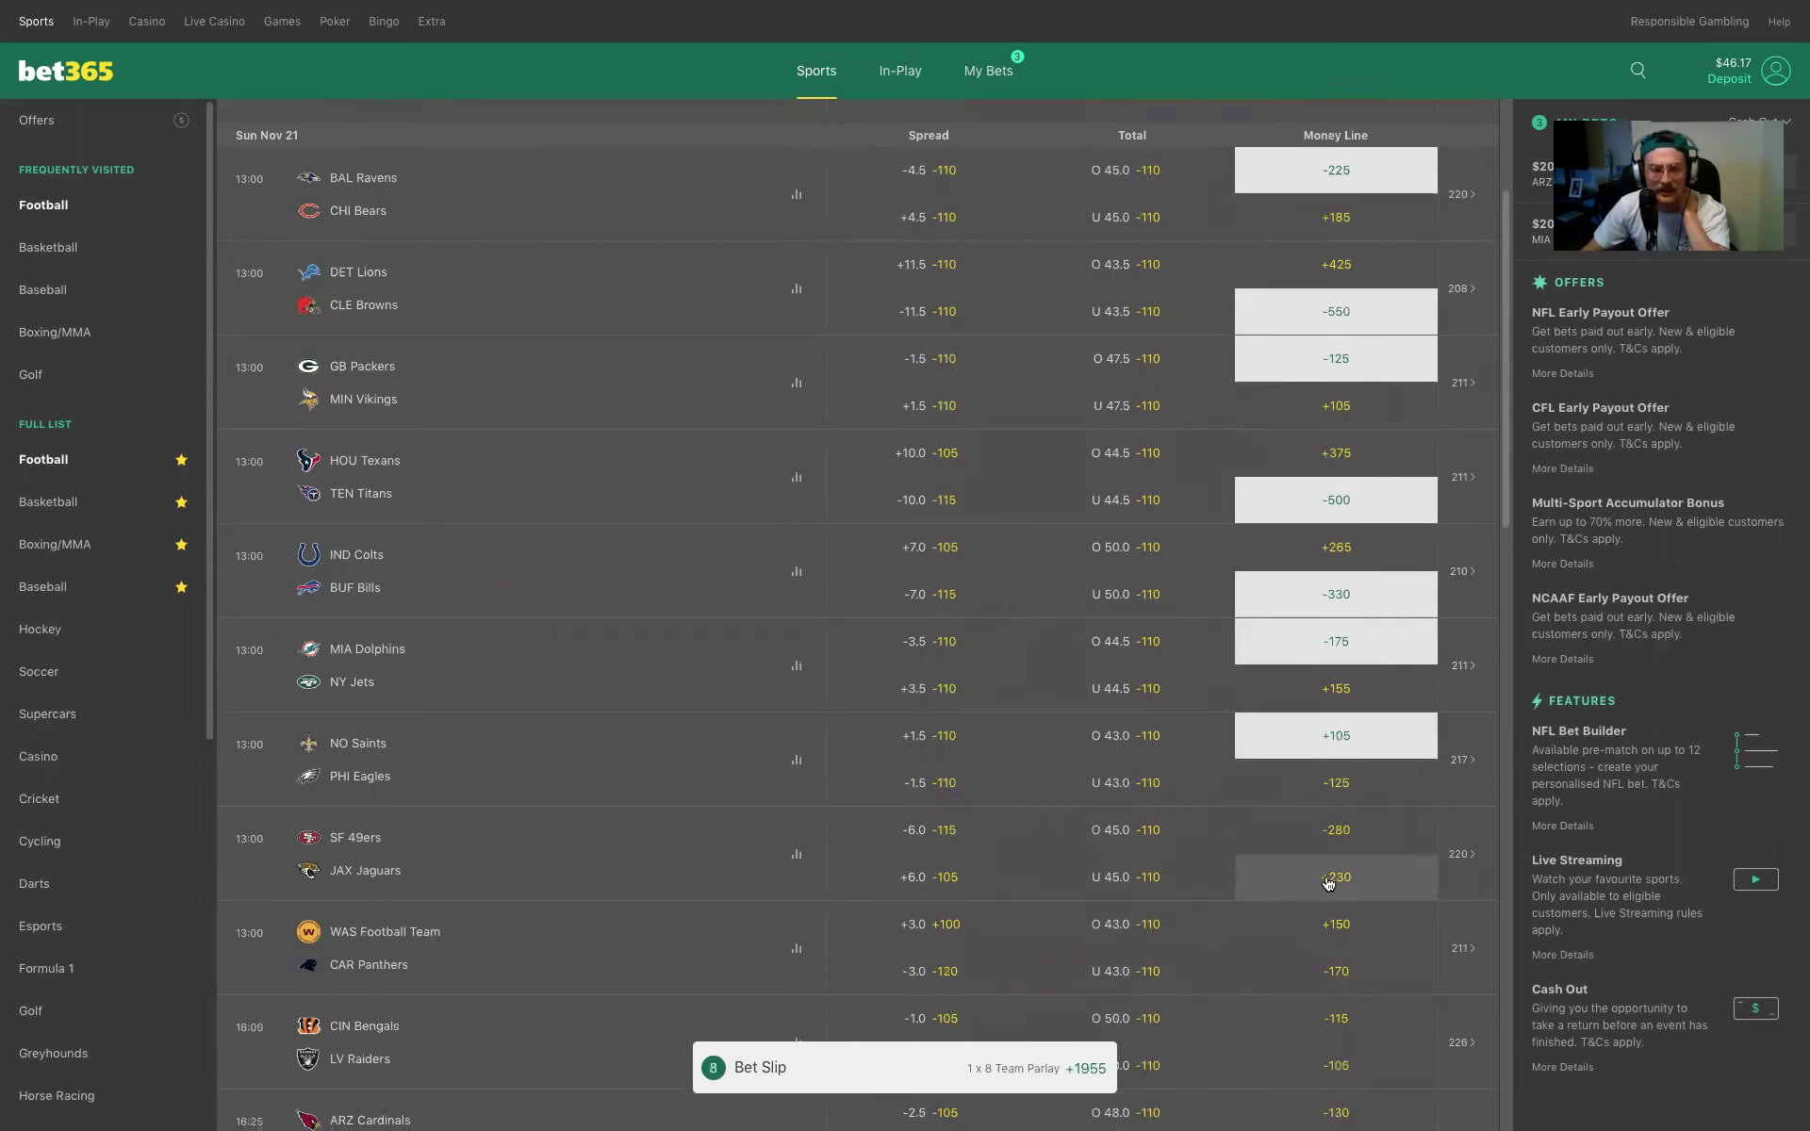
Add the SF, CAR, CIN, ARZ, KC, PIT and TB Buccaneers -525 money lines to the parlay.
scroll(1339, 877, "down", 1)
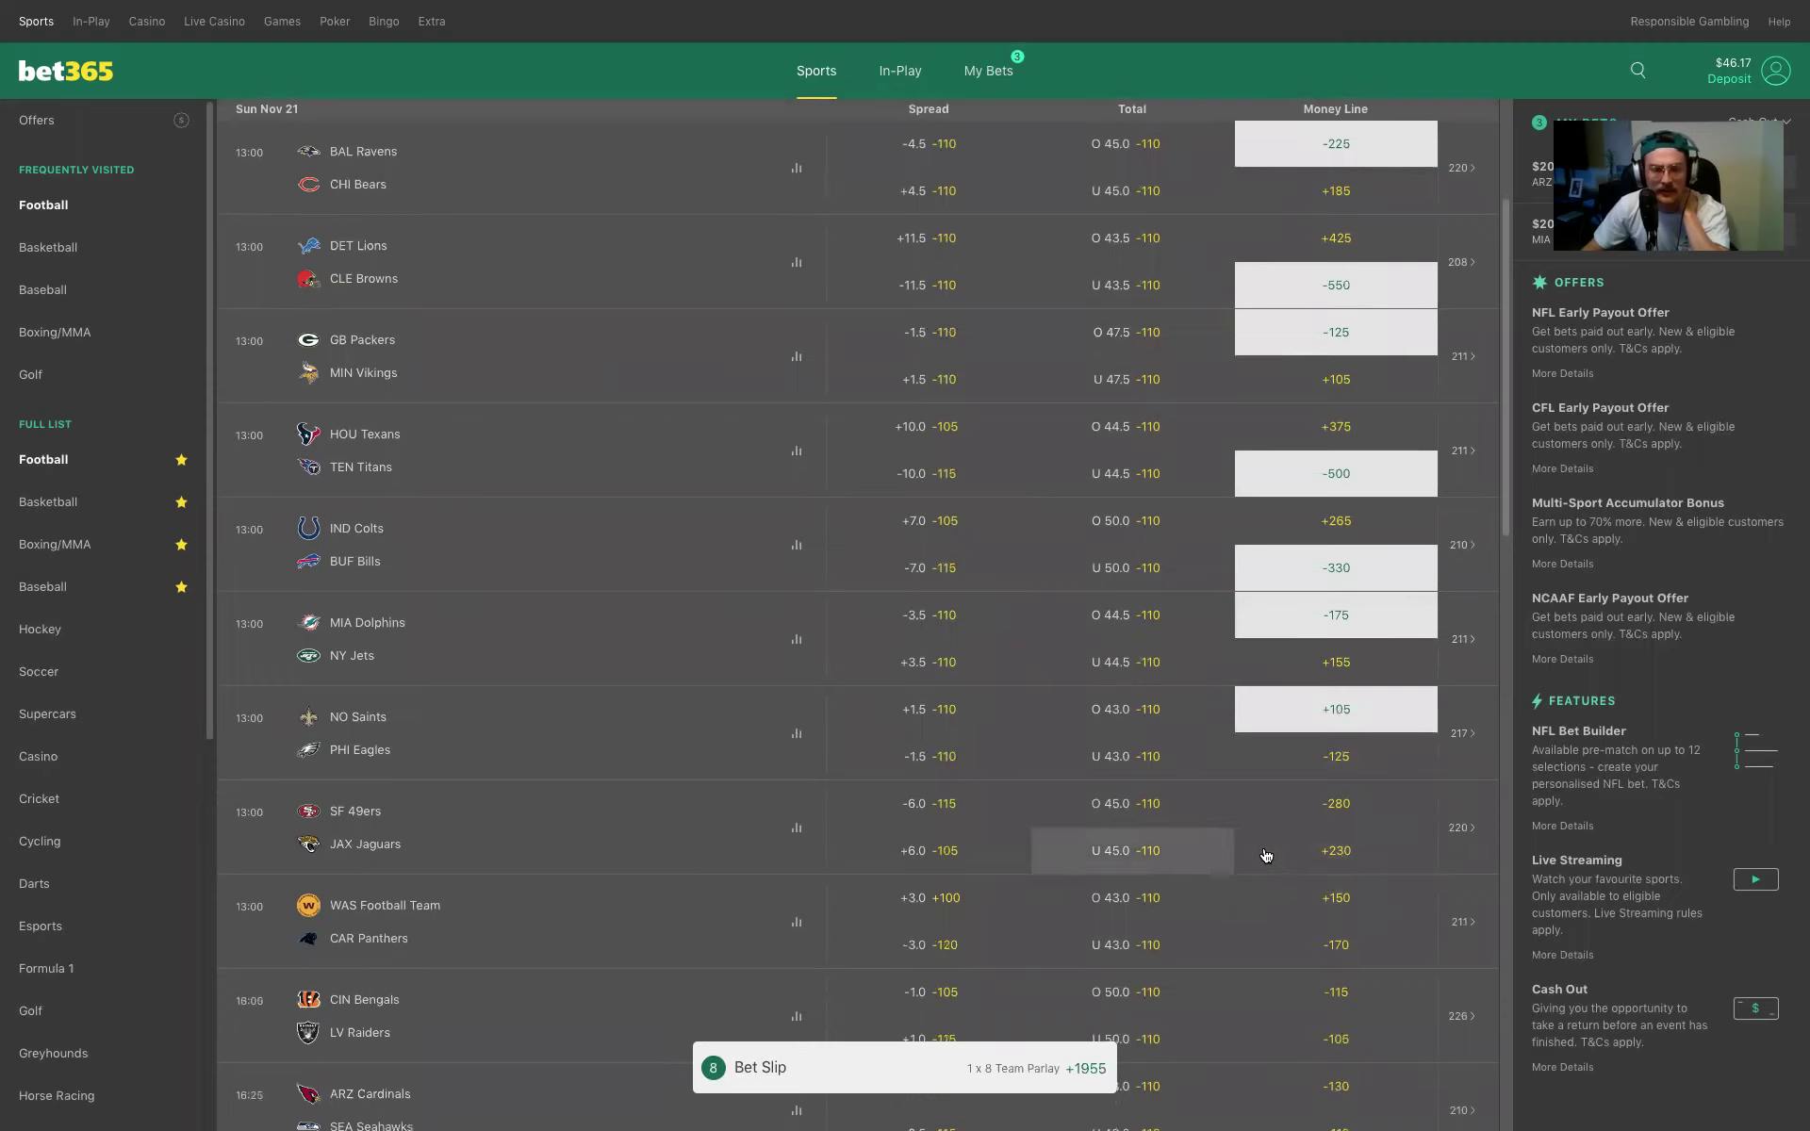
left_click(1323, 827)
scroll(1337, 939, "down", 1)
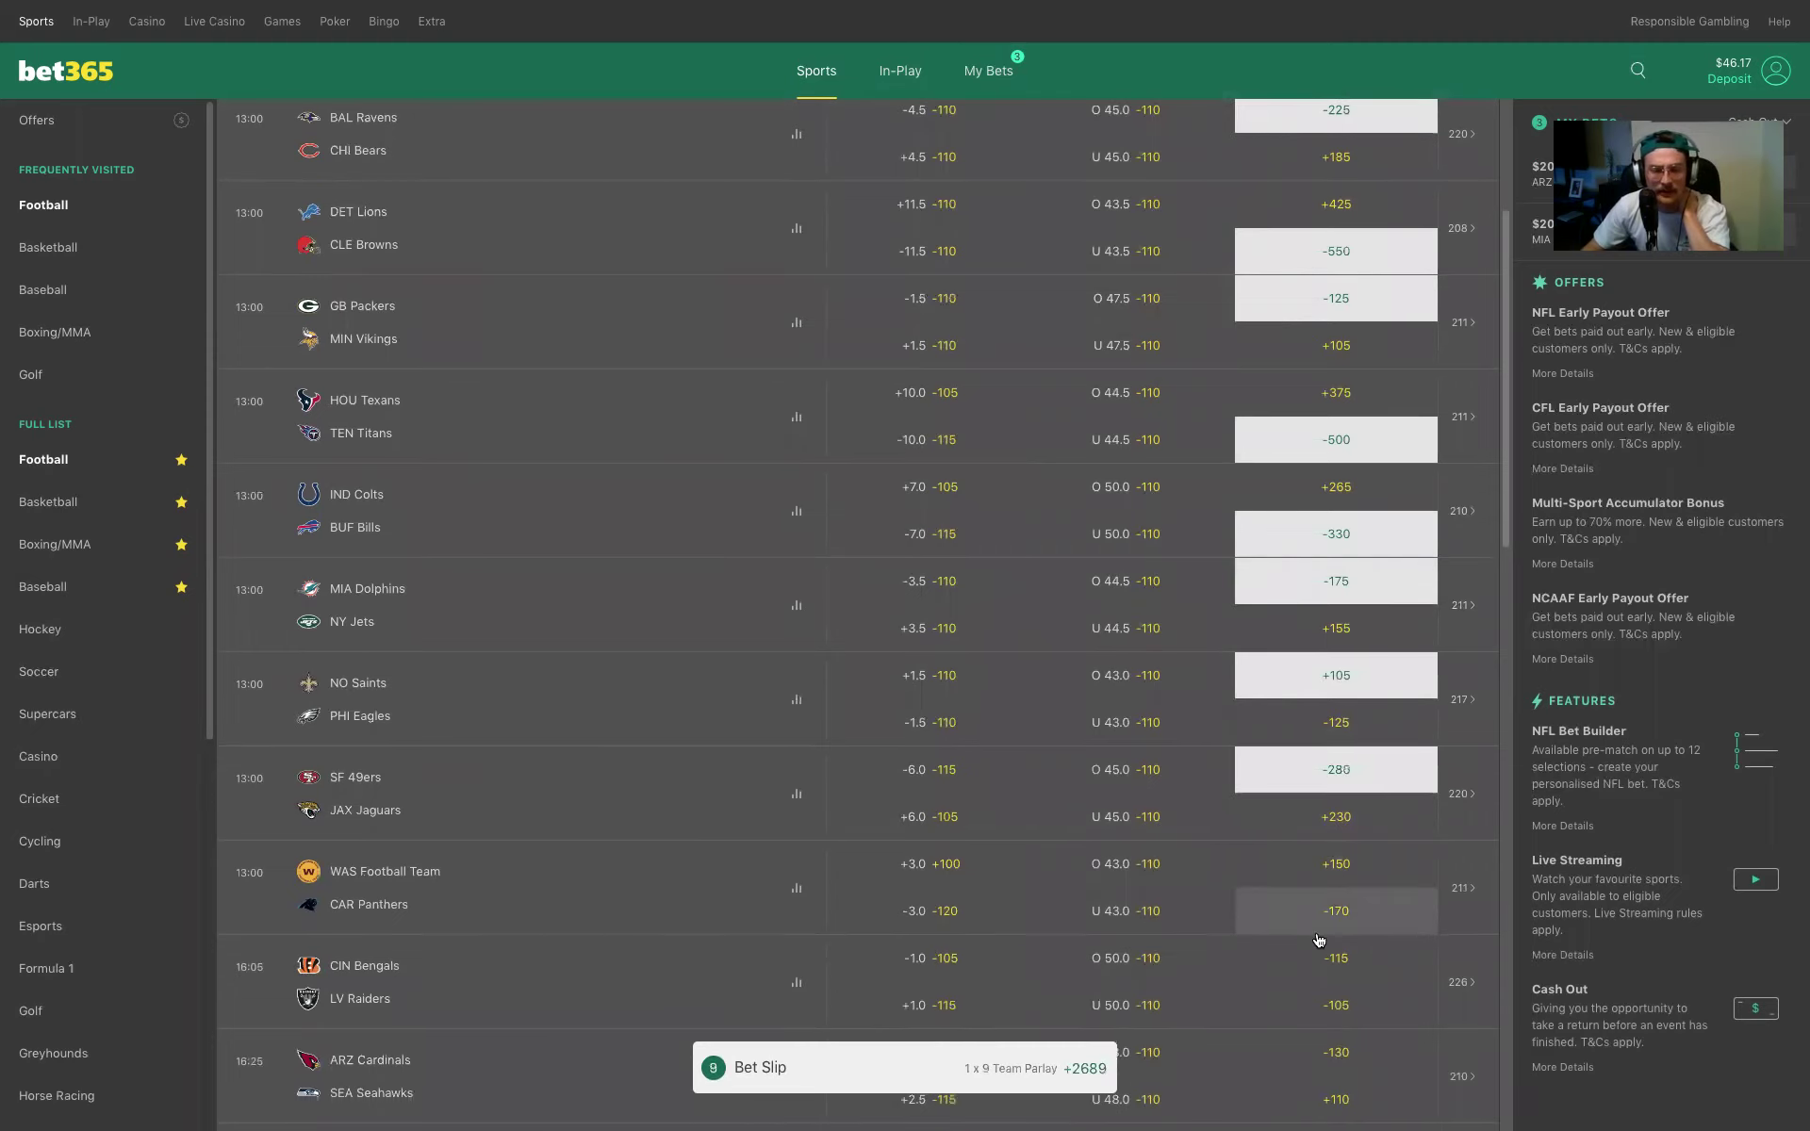
left_click(1349, 933)
scroll(1351, 940, "down", 1)
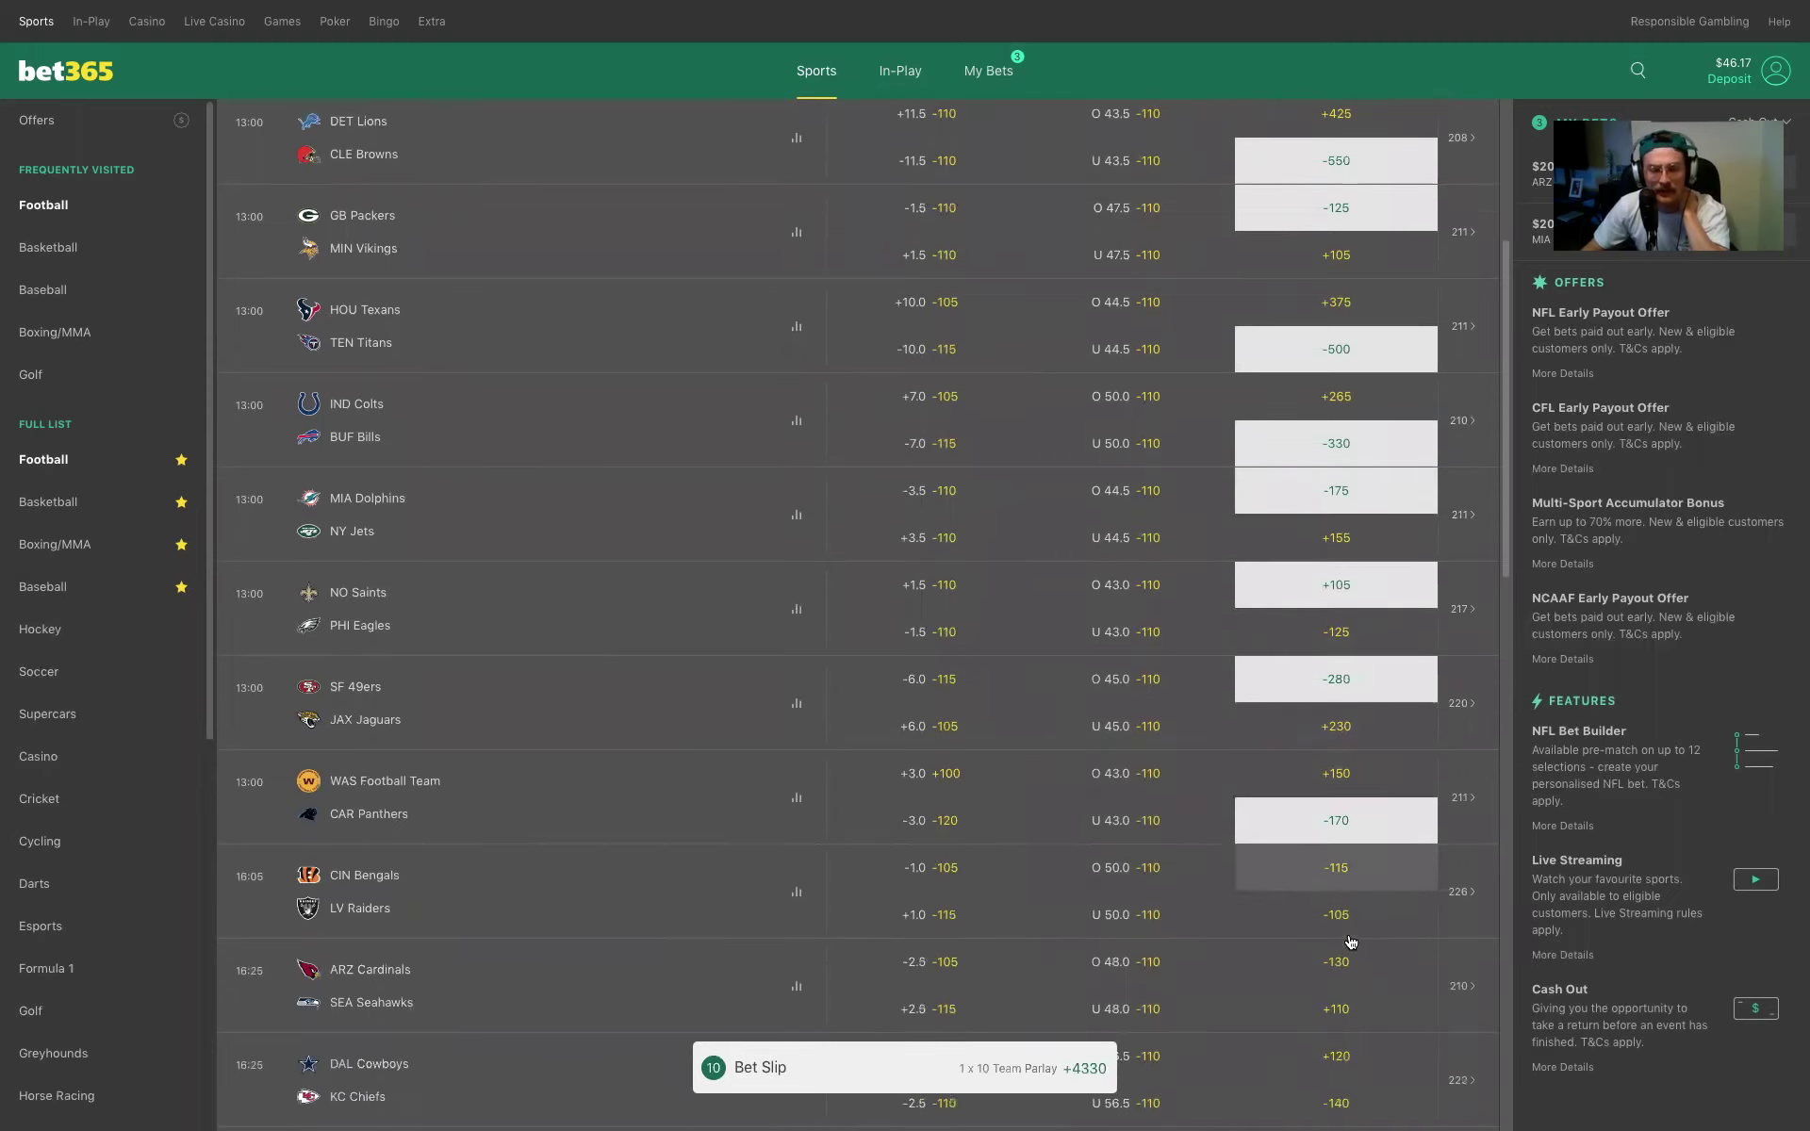
left_click(1353, 876)
scroll(1281, 961, "down", 1)
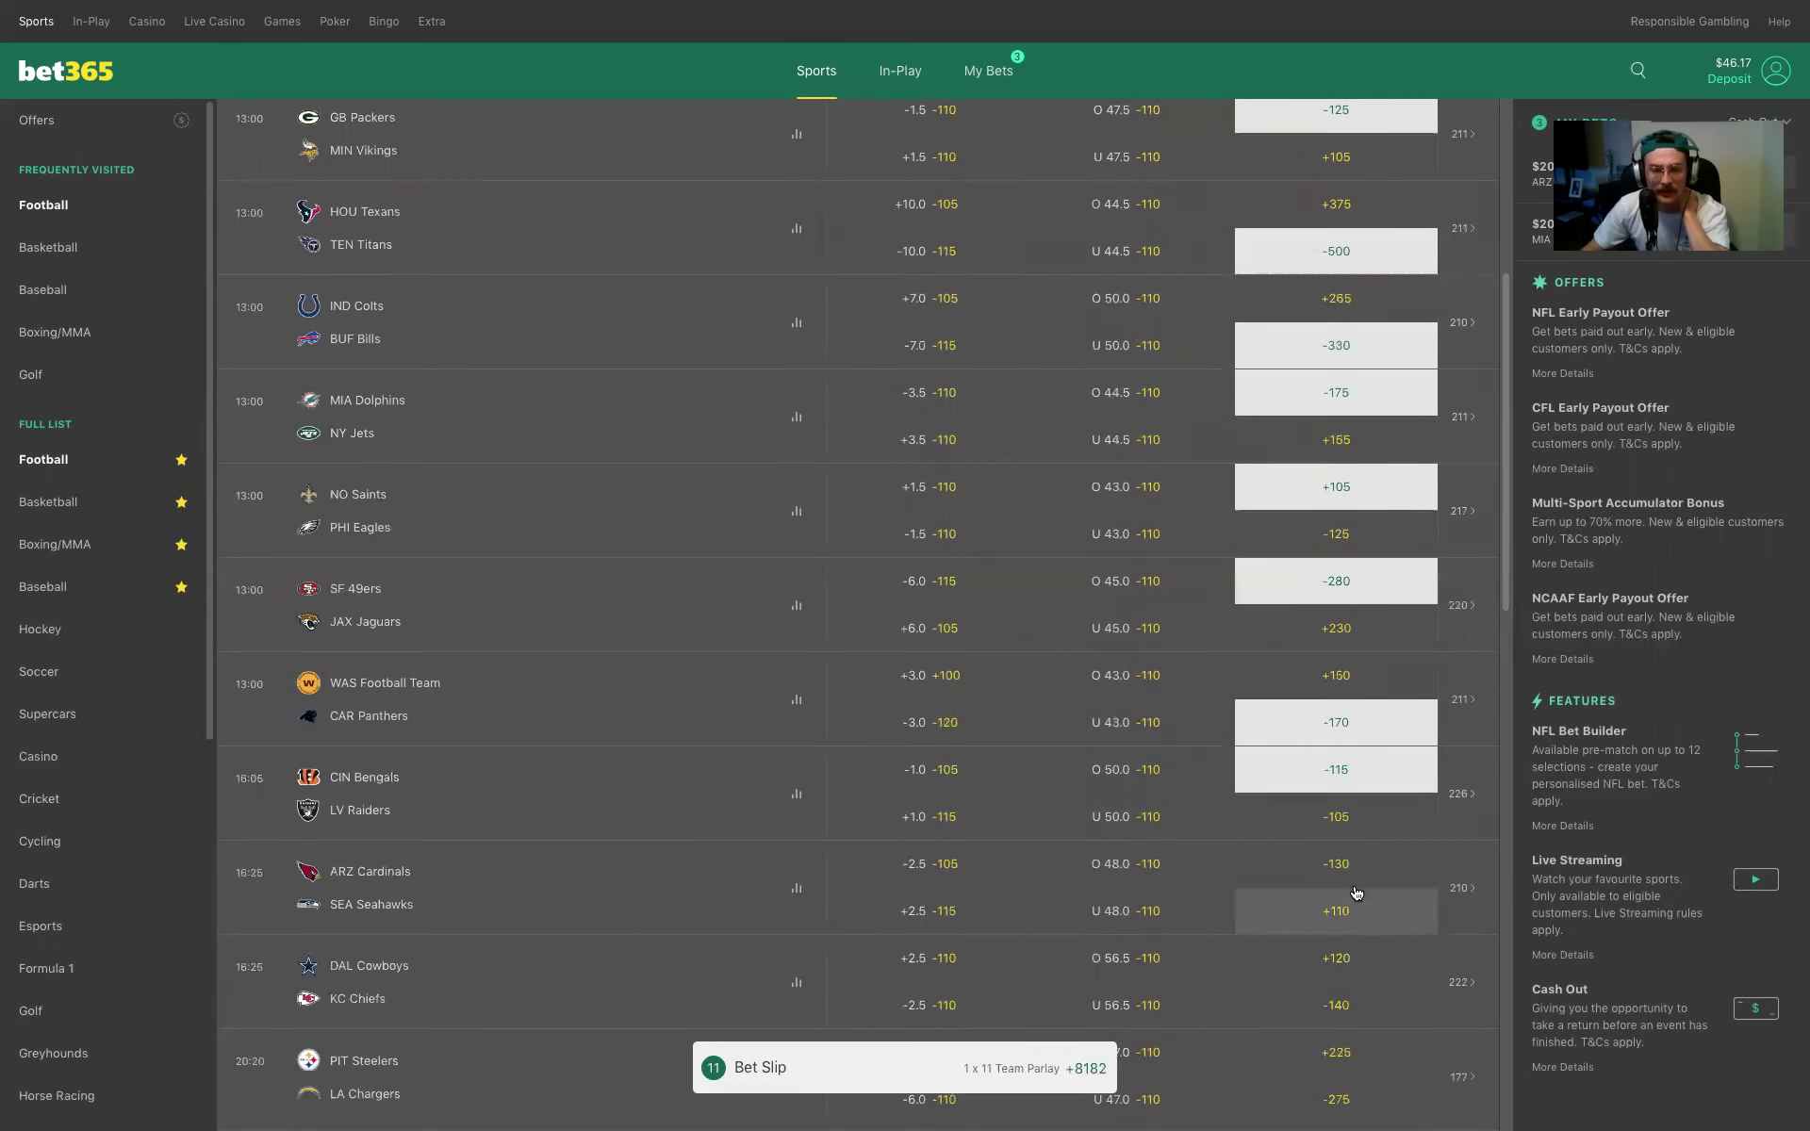
left_click(1363, 864)
scroll(1315, 924, "down", 1)
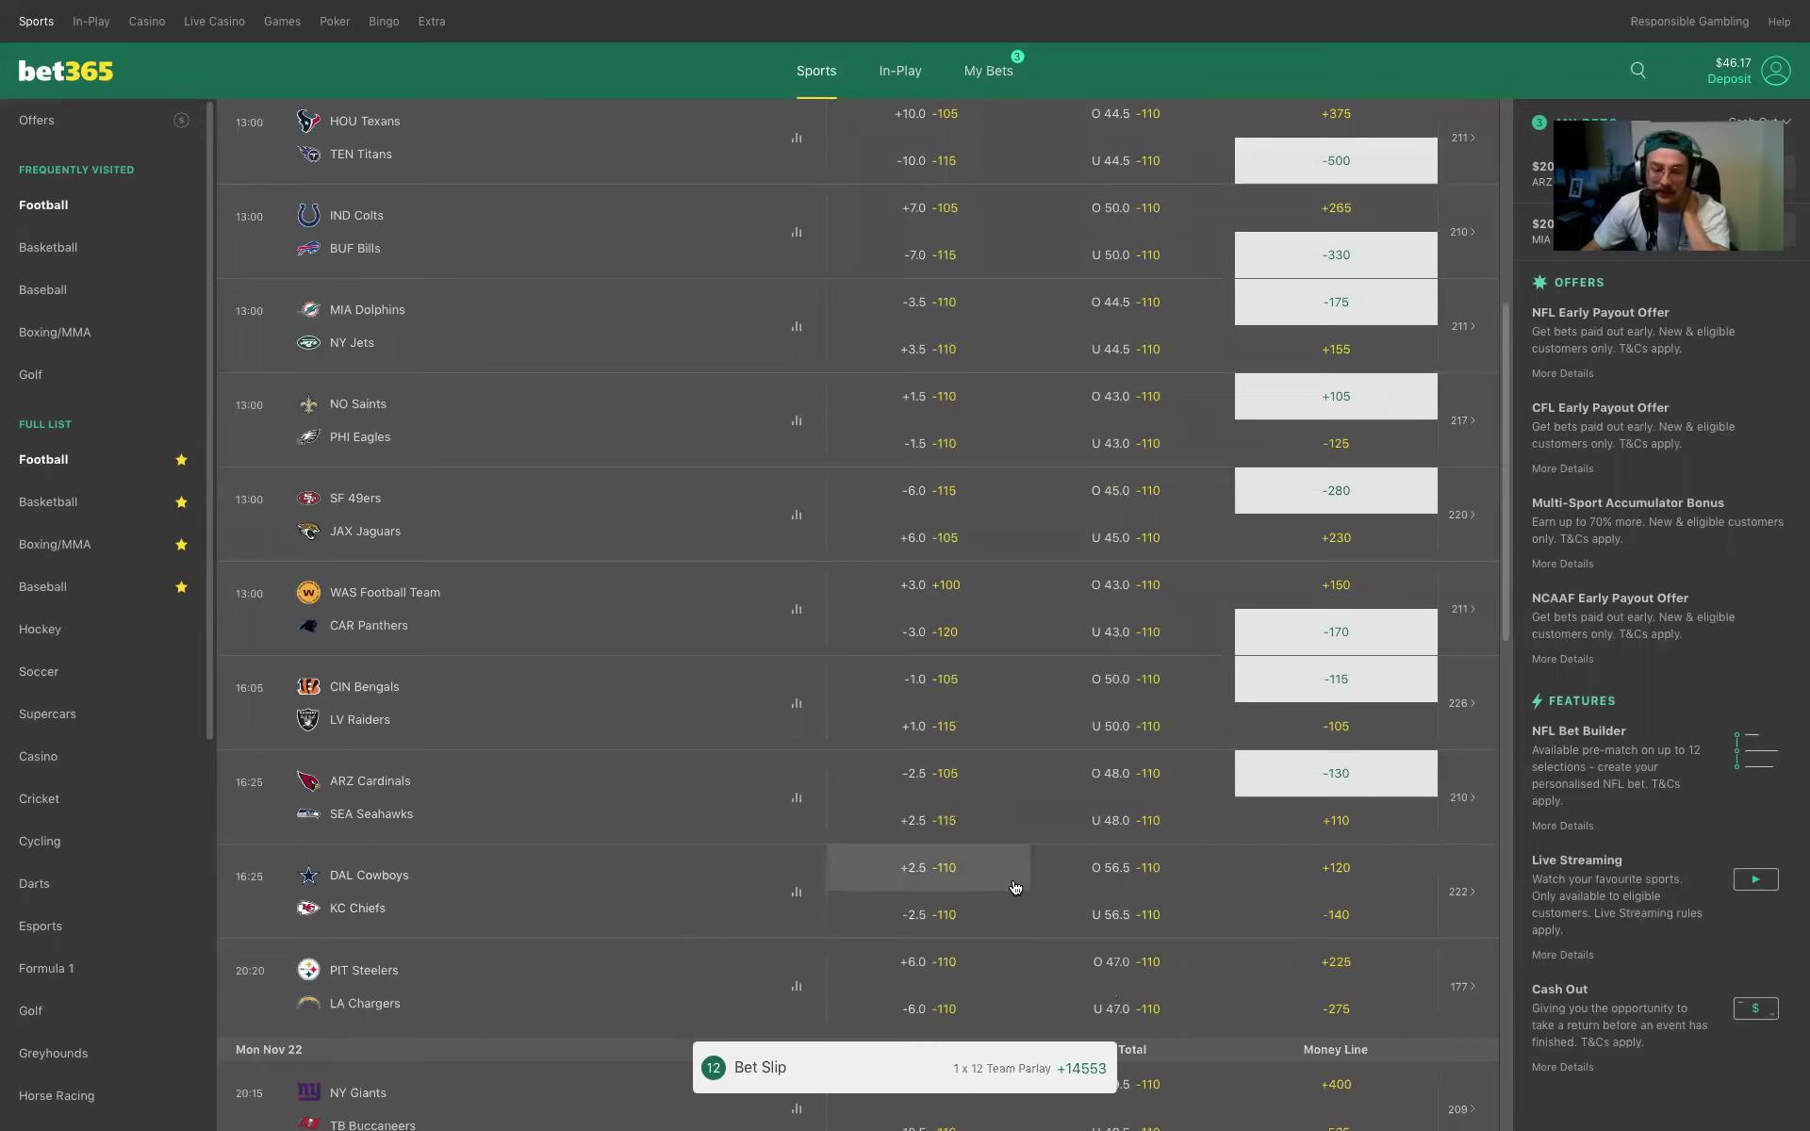
left_click(1318, 922)
scroll(1141, 934, "down", 1)
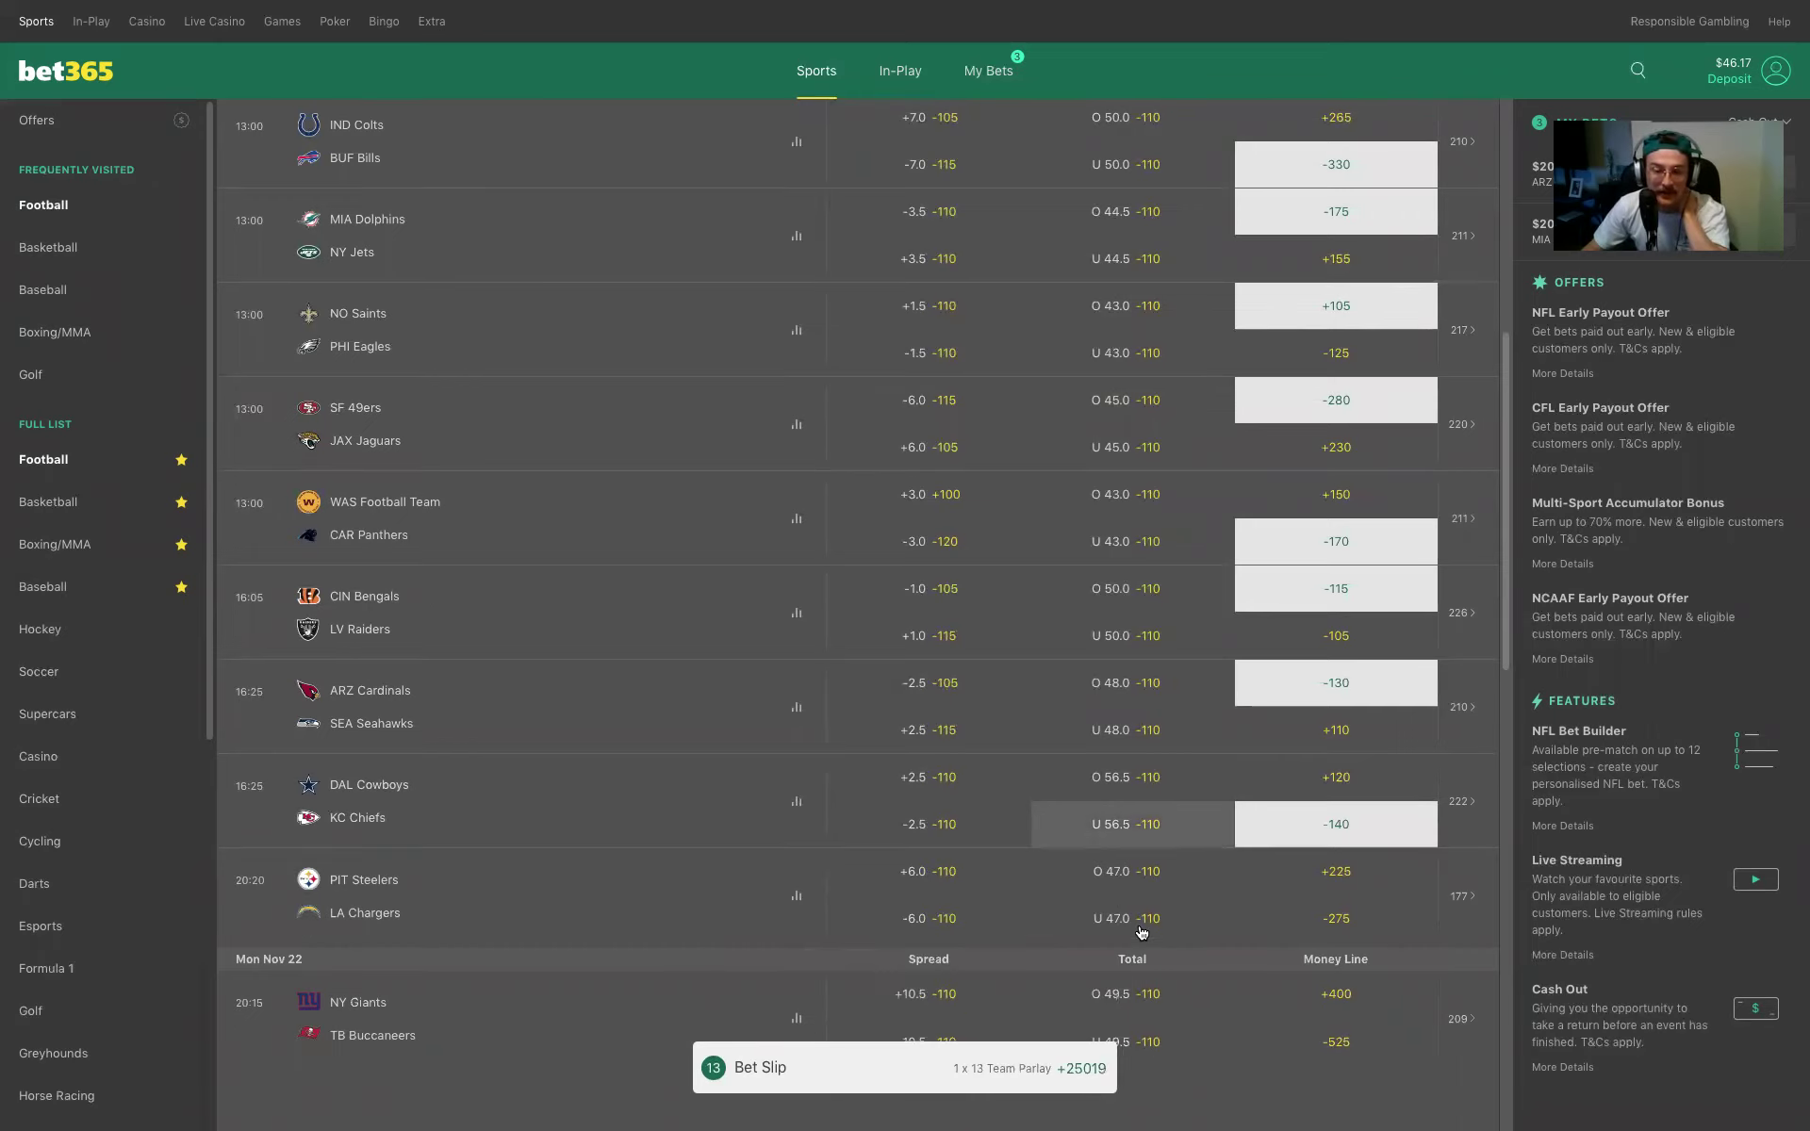
left_click(1305, 869)
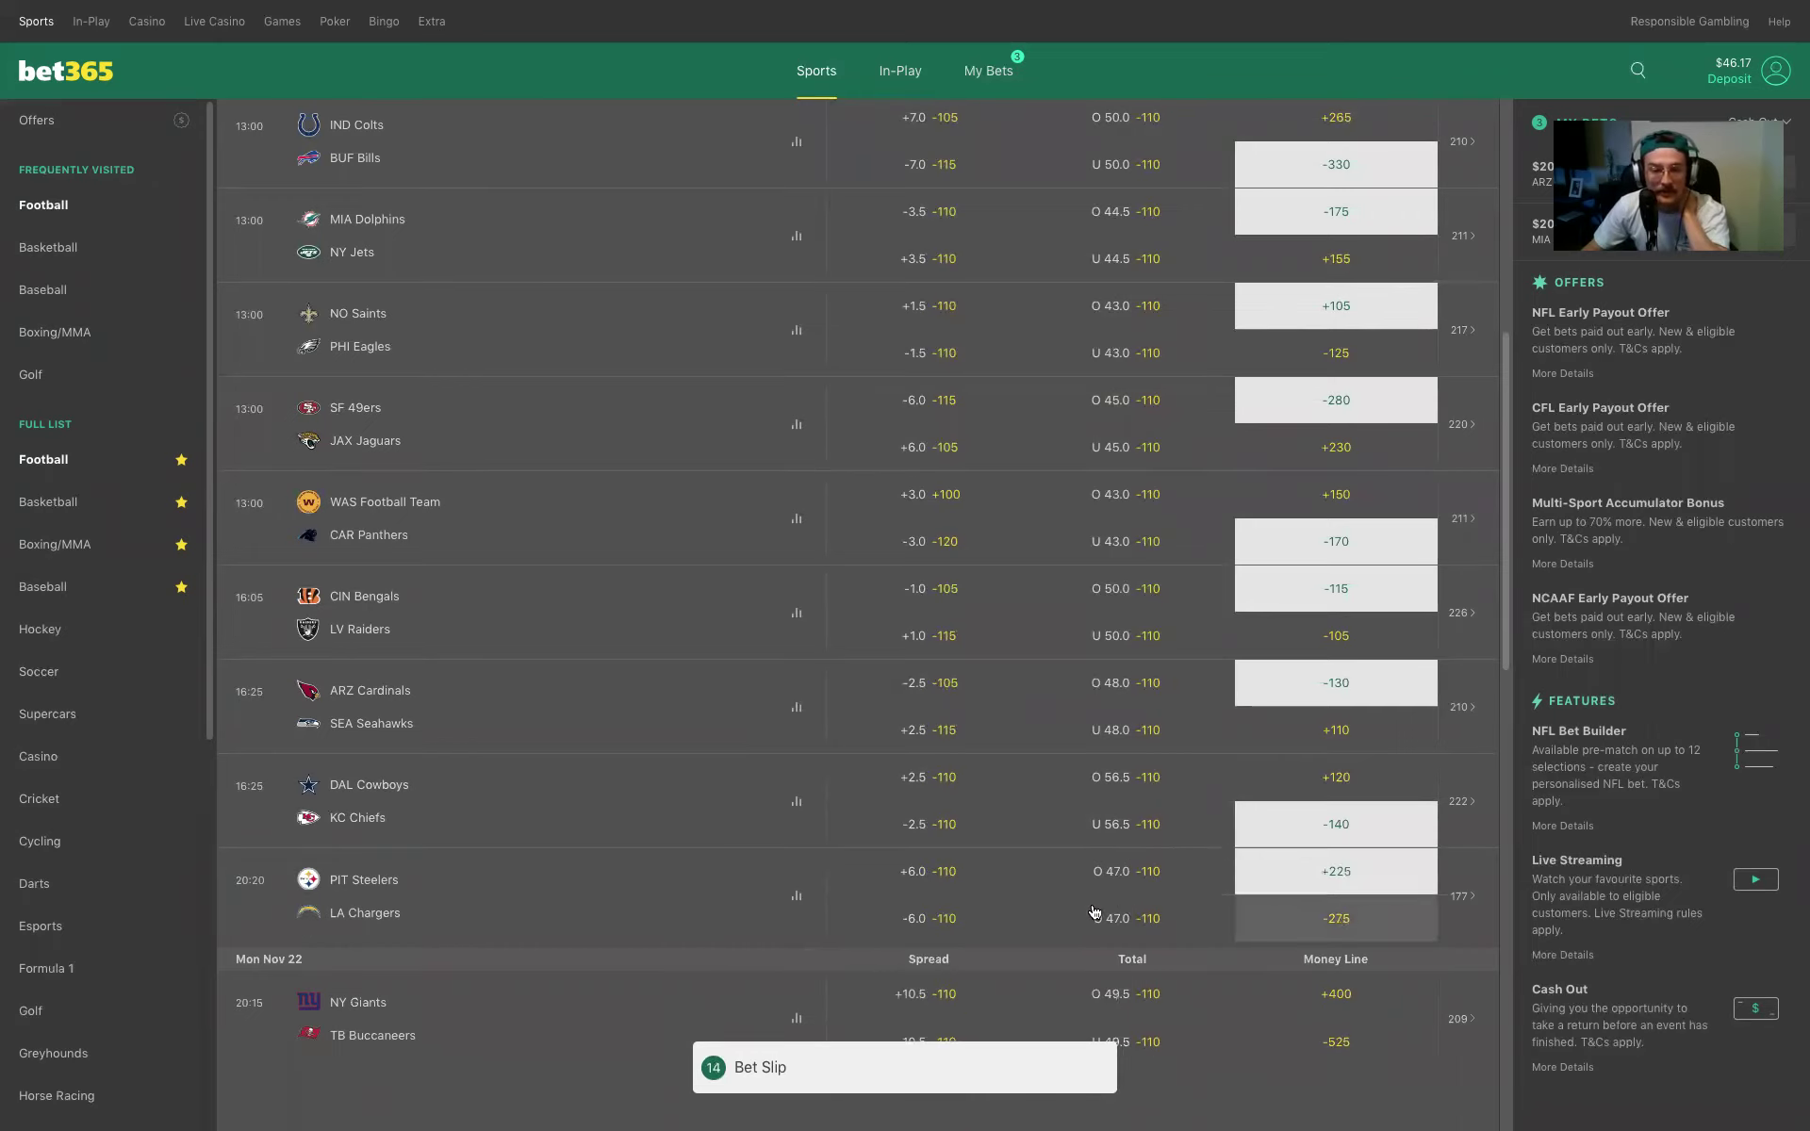
left_click(1310, 1051)
Stake $1.00 on the 15 Team Parlay at +97088, returning $971.88, and close the receipt.
left_click(1014, 1079)
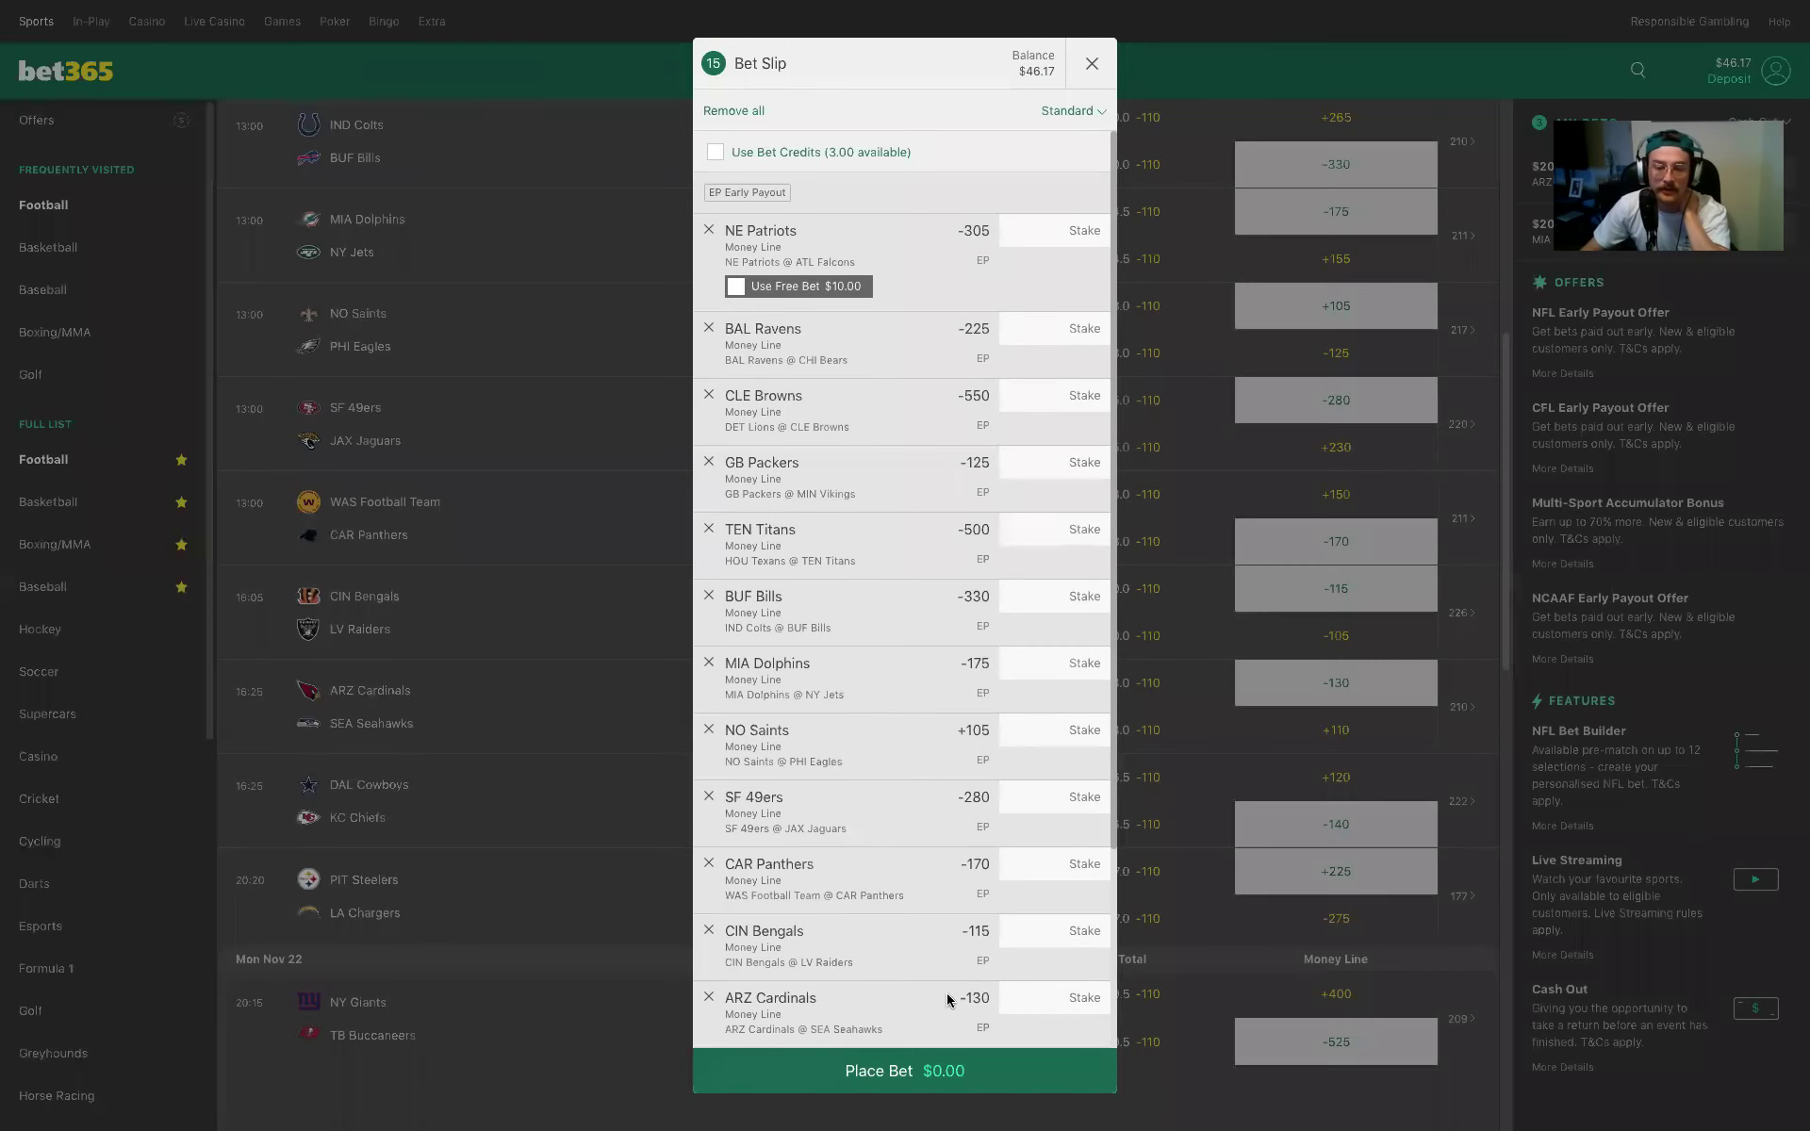
scroll(1018, 990, "down", 3)
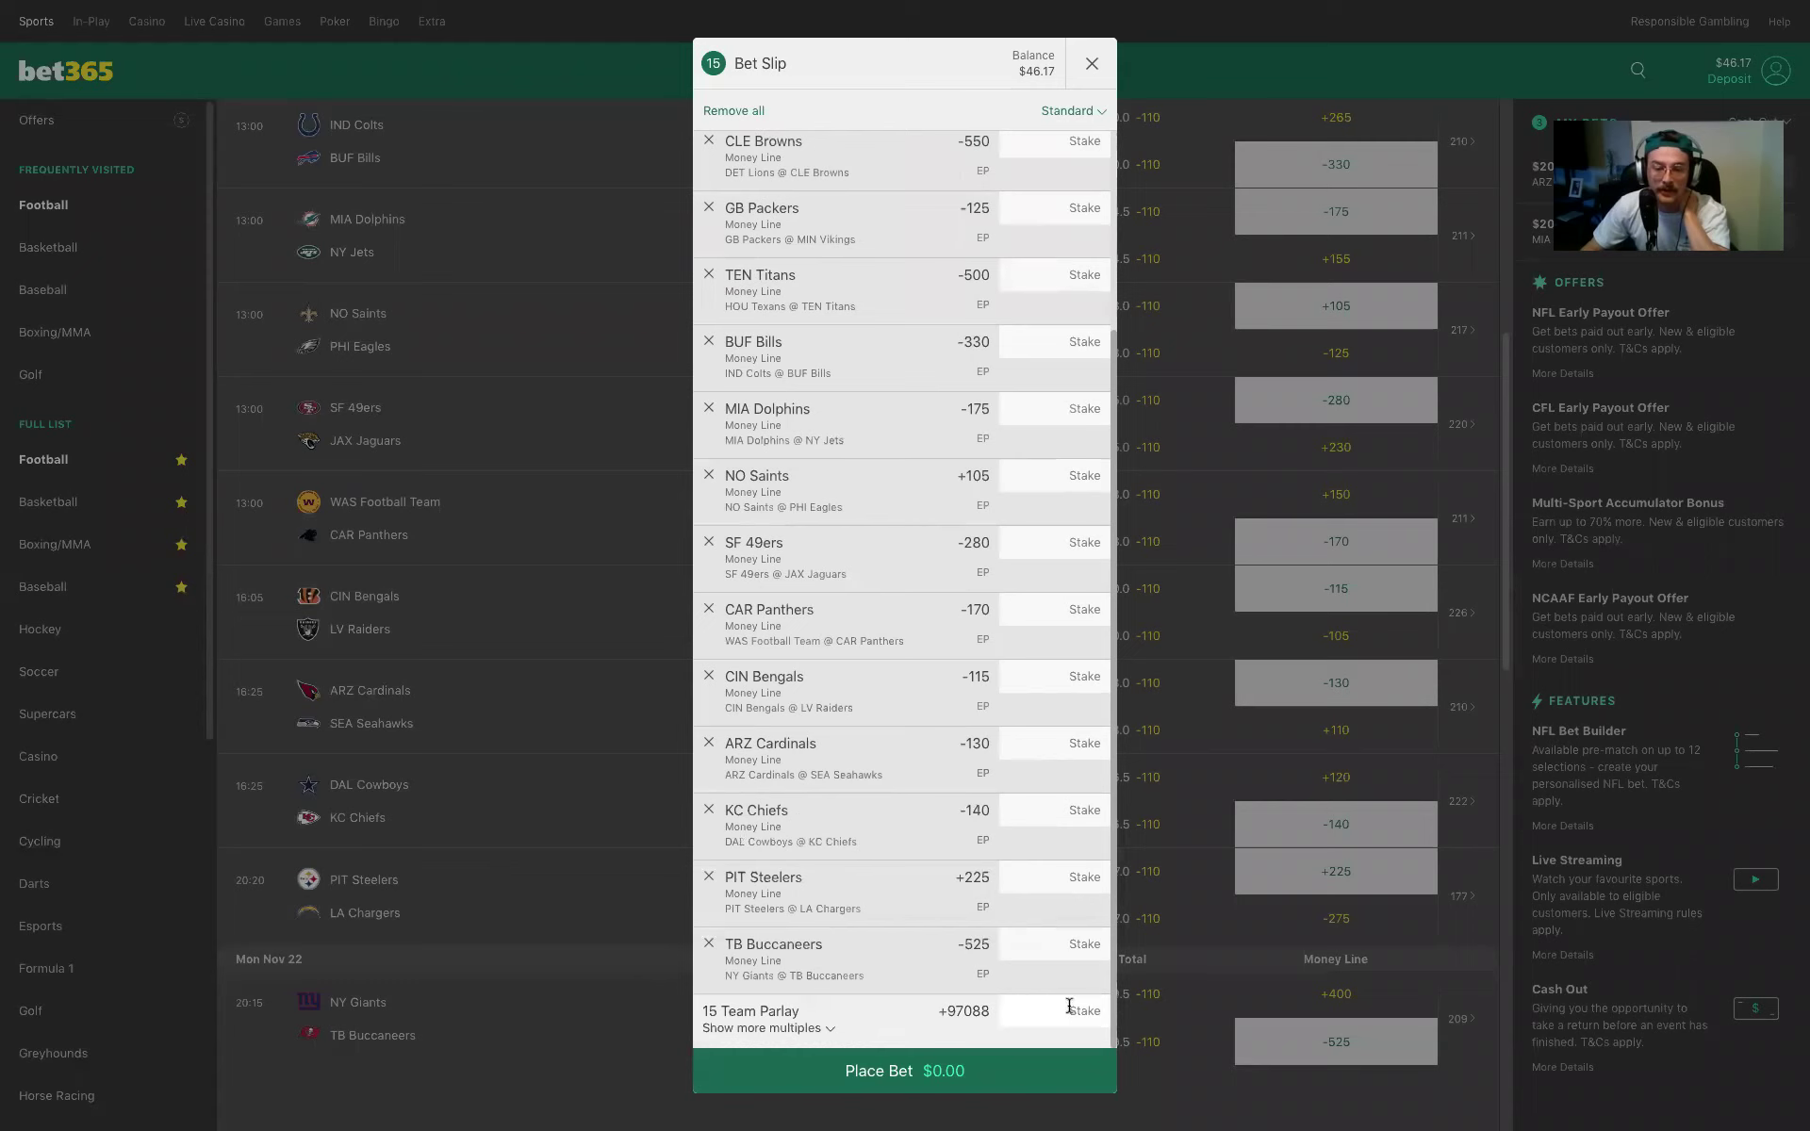
left_click(1071, 1007)
type("1")
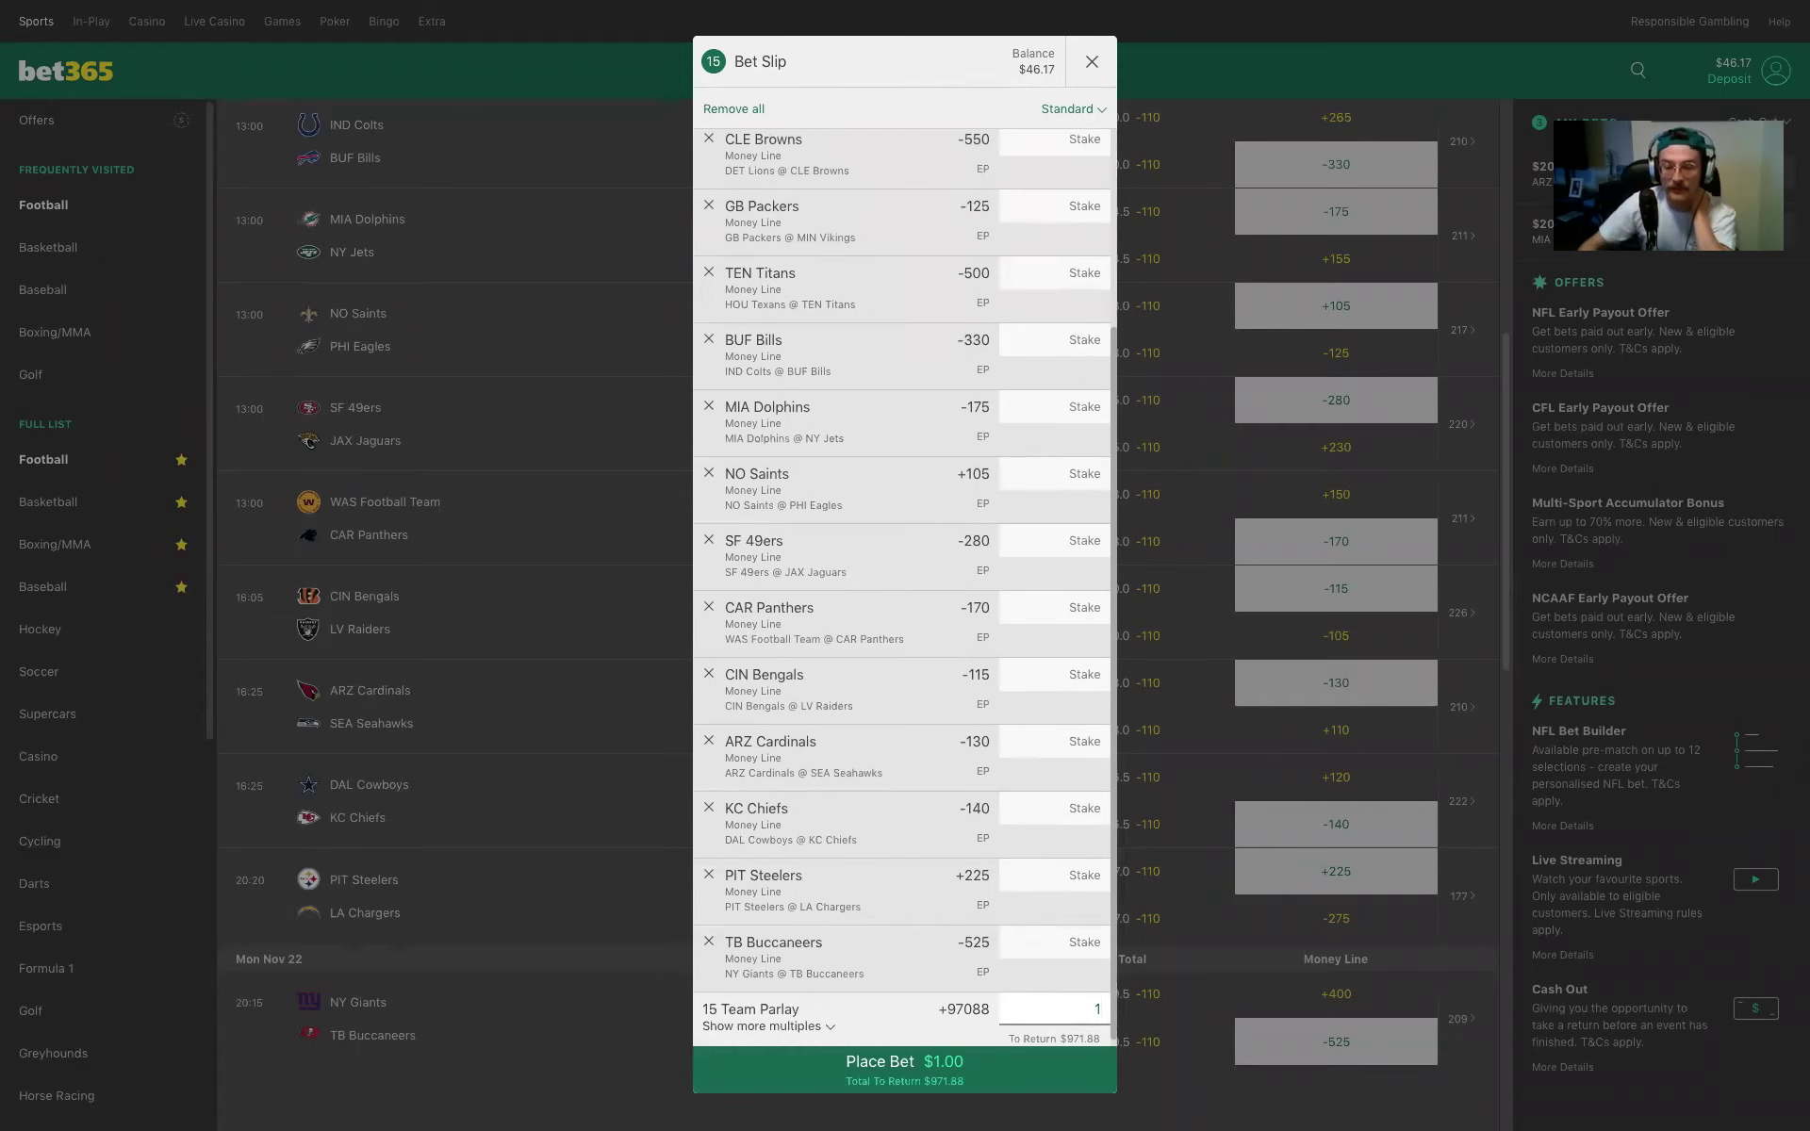
left_click(1031, 1070)
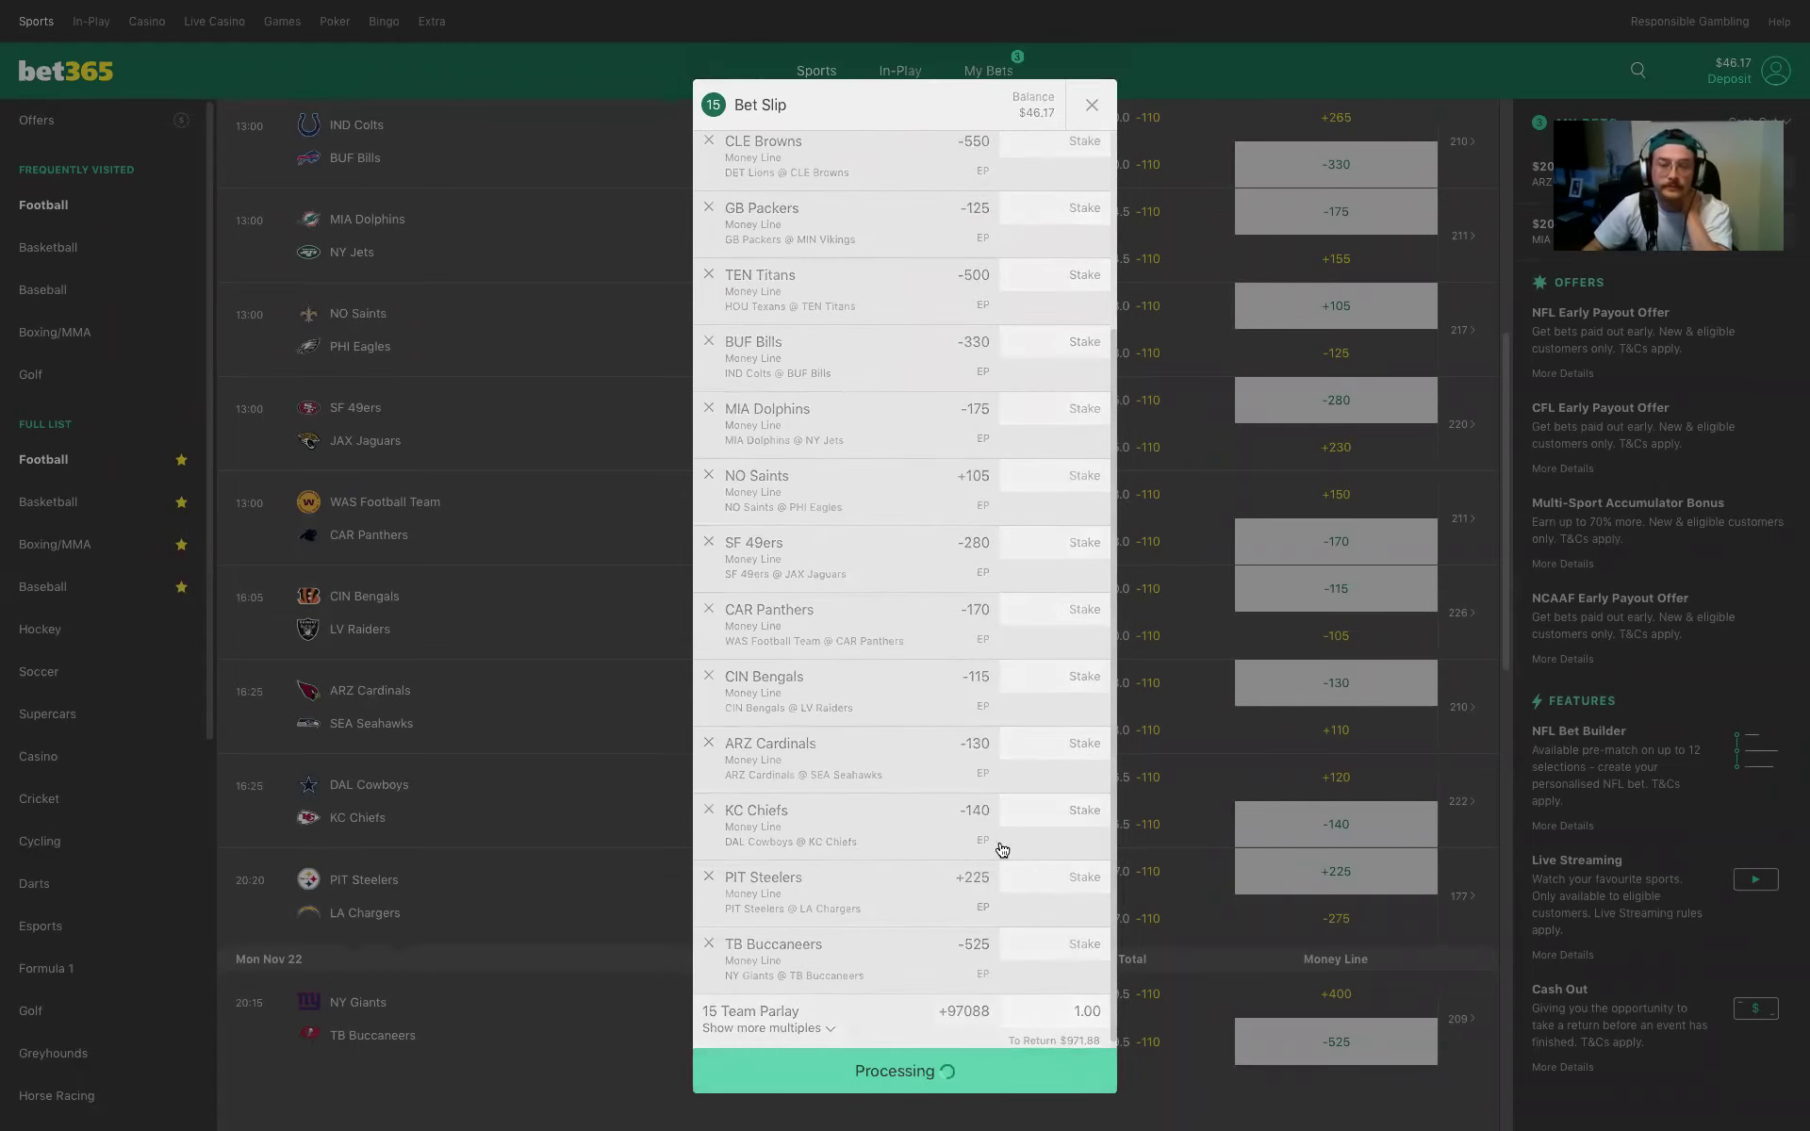
left_click(1084, 77)
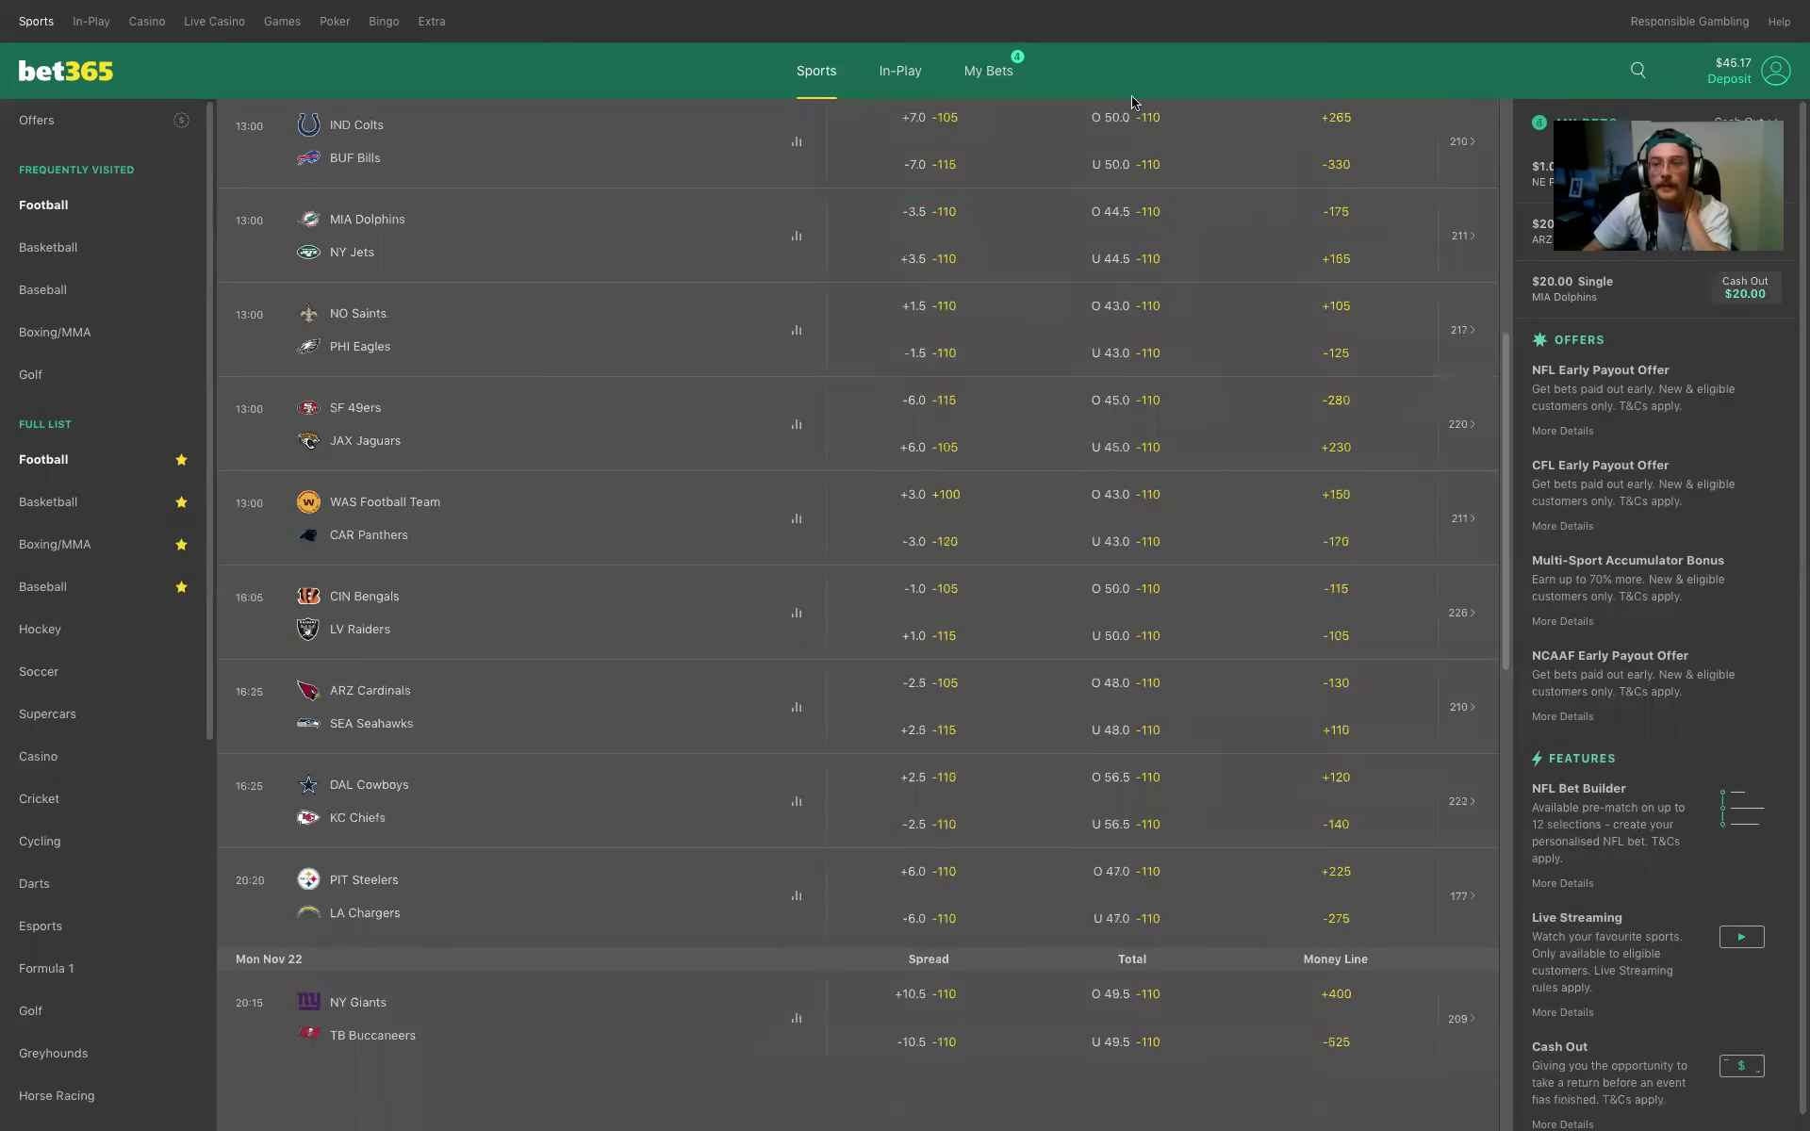
Pick TB, BUF, CLE, TEN and NE money lines for a +192 parlay and expand the slip.
left_click(1339, 1054)
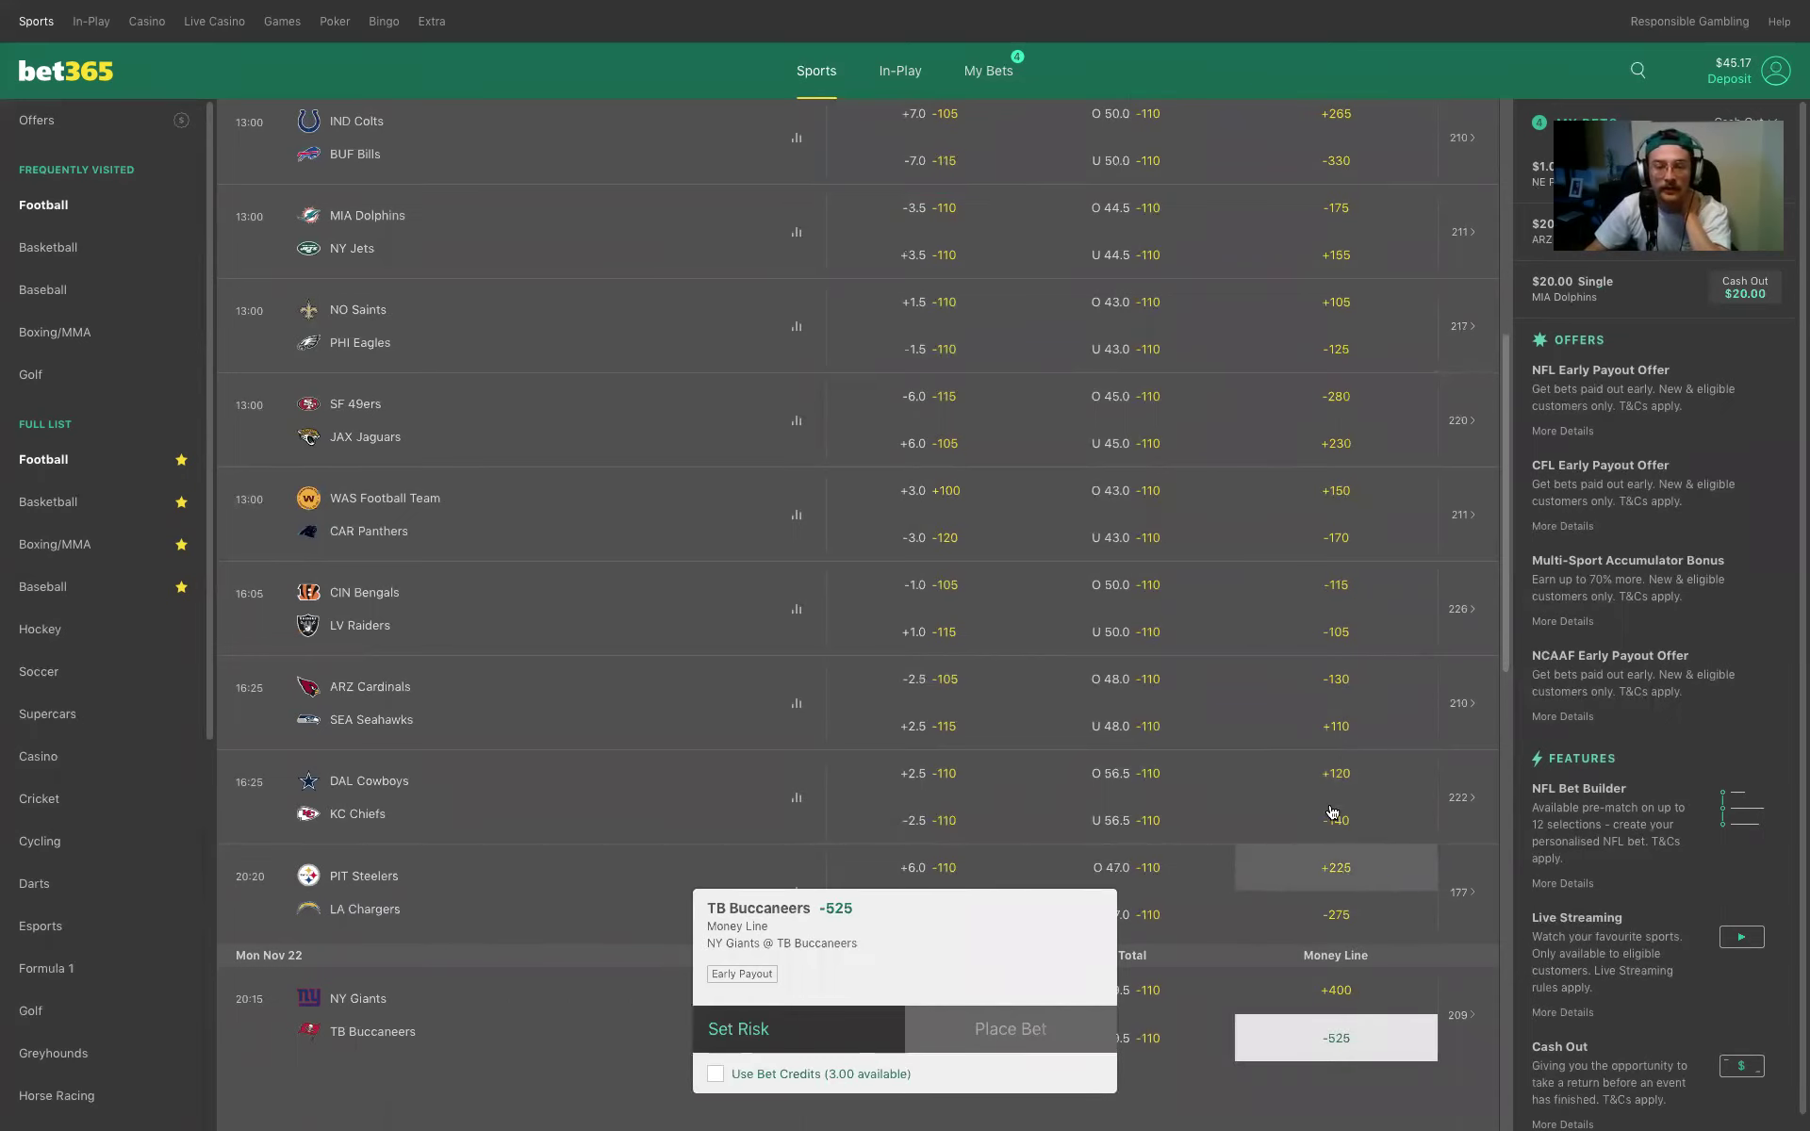
scroll(1332, 799, "down", 1)
scroll(1332, 799, "up", 5)
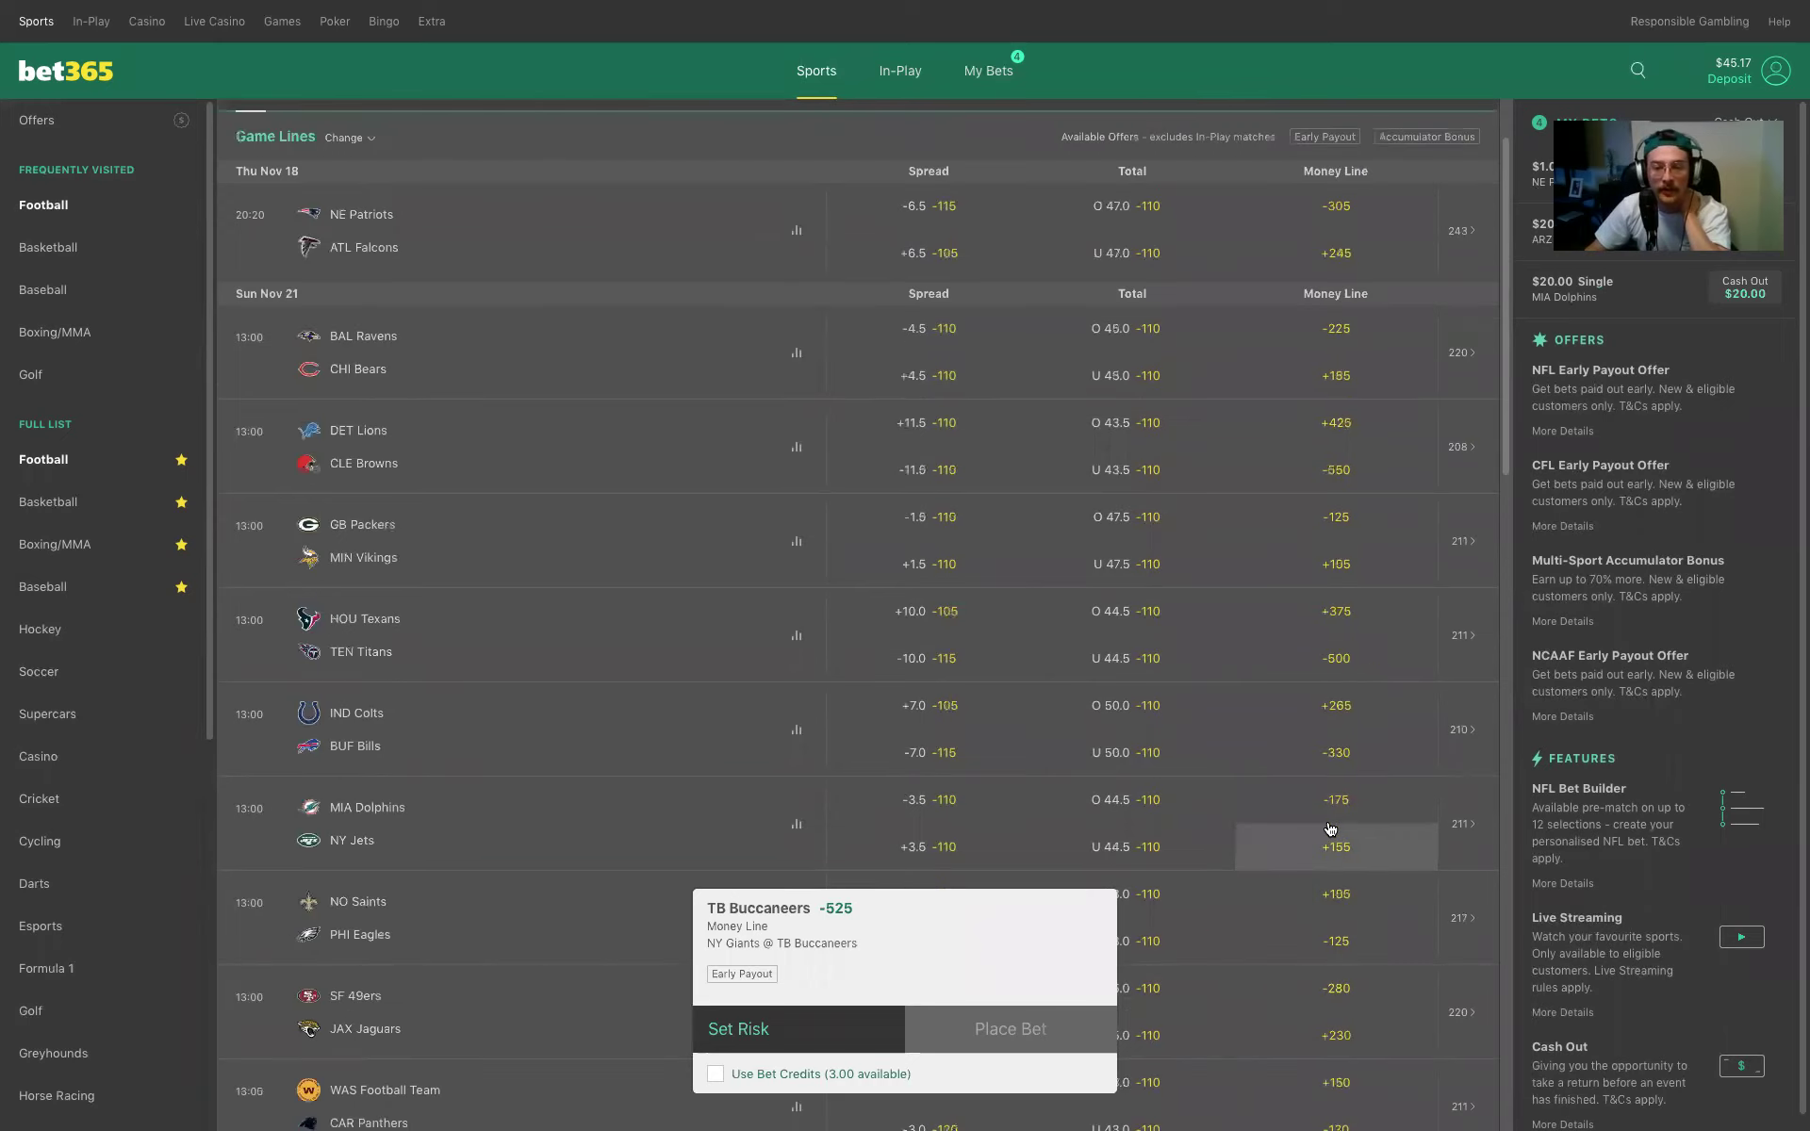
left_click(1367, 757)
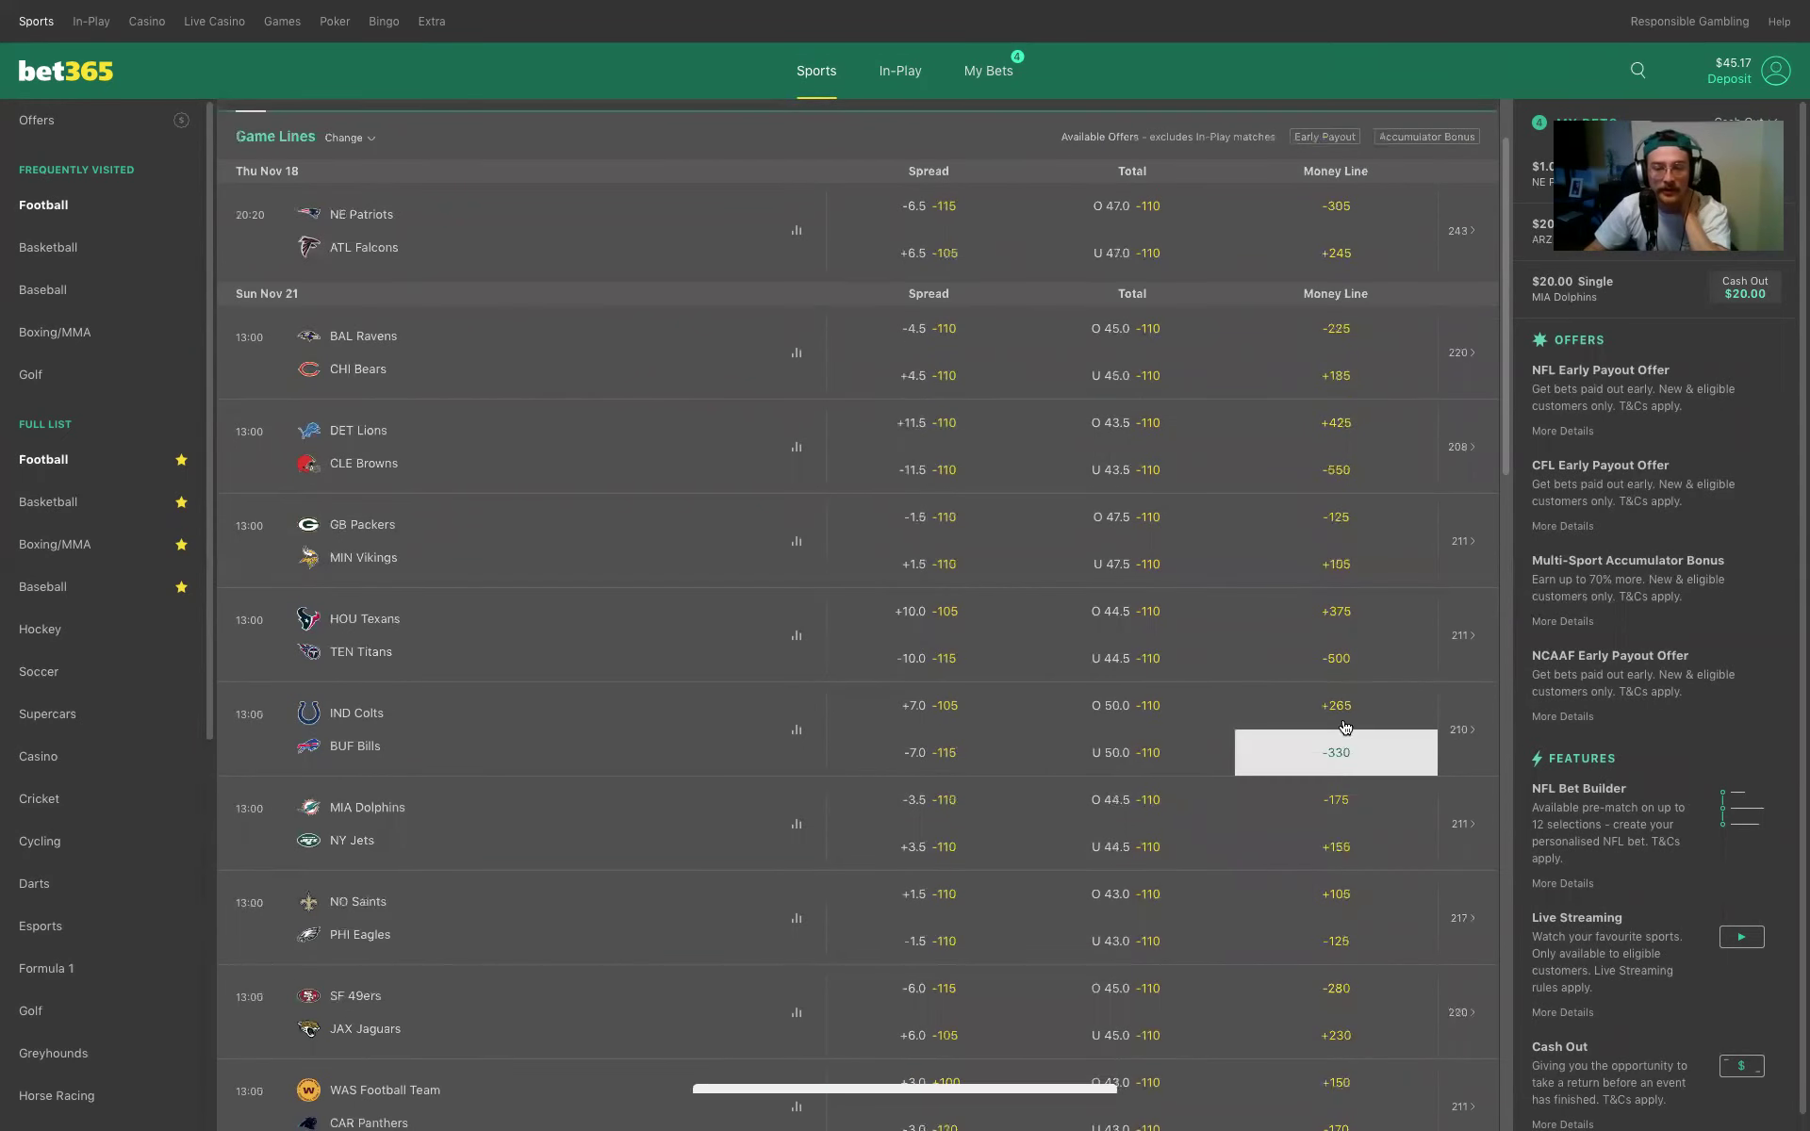
left_click(1323, 478)
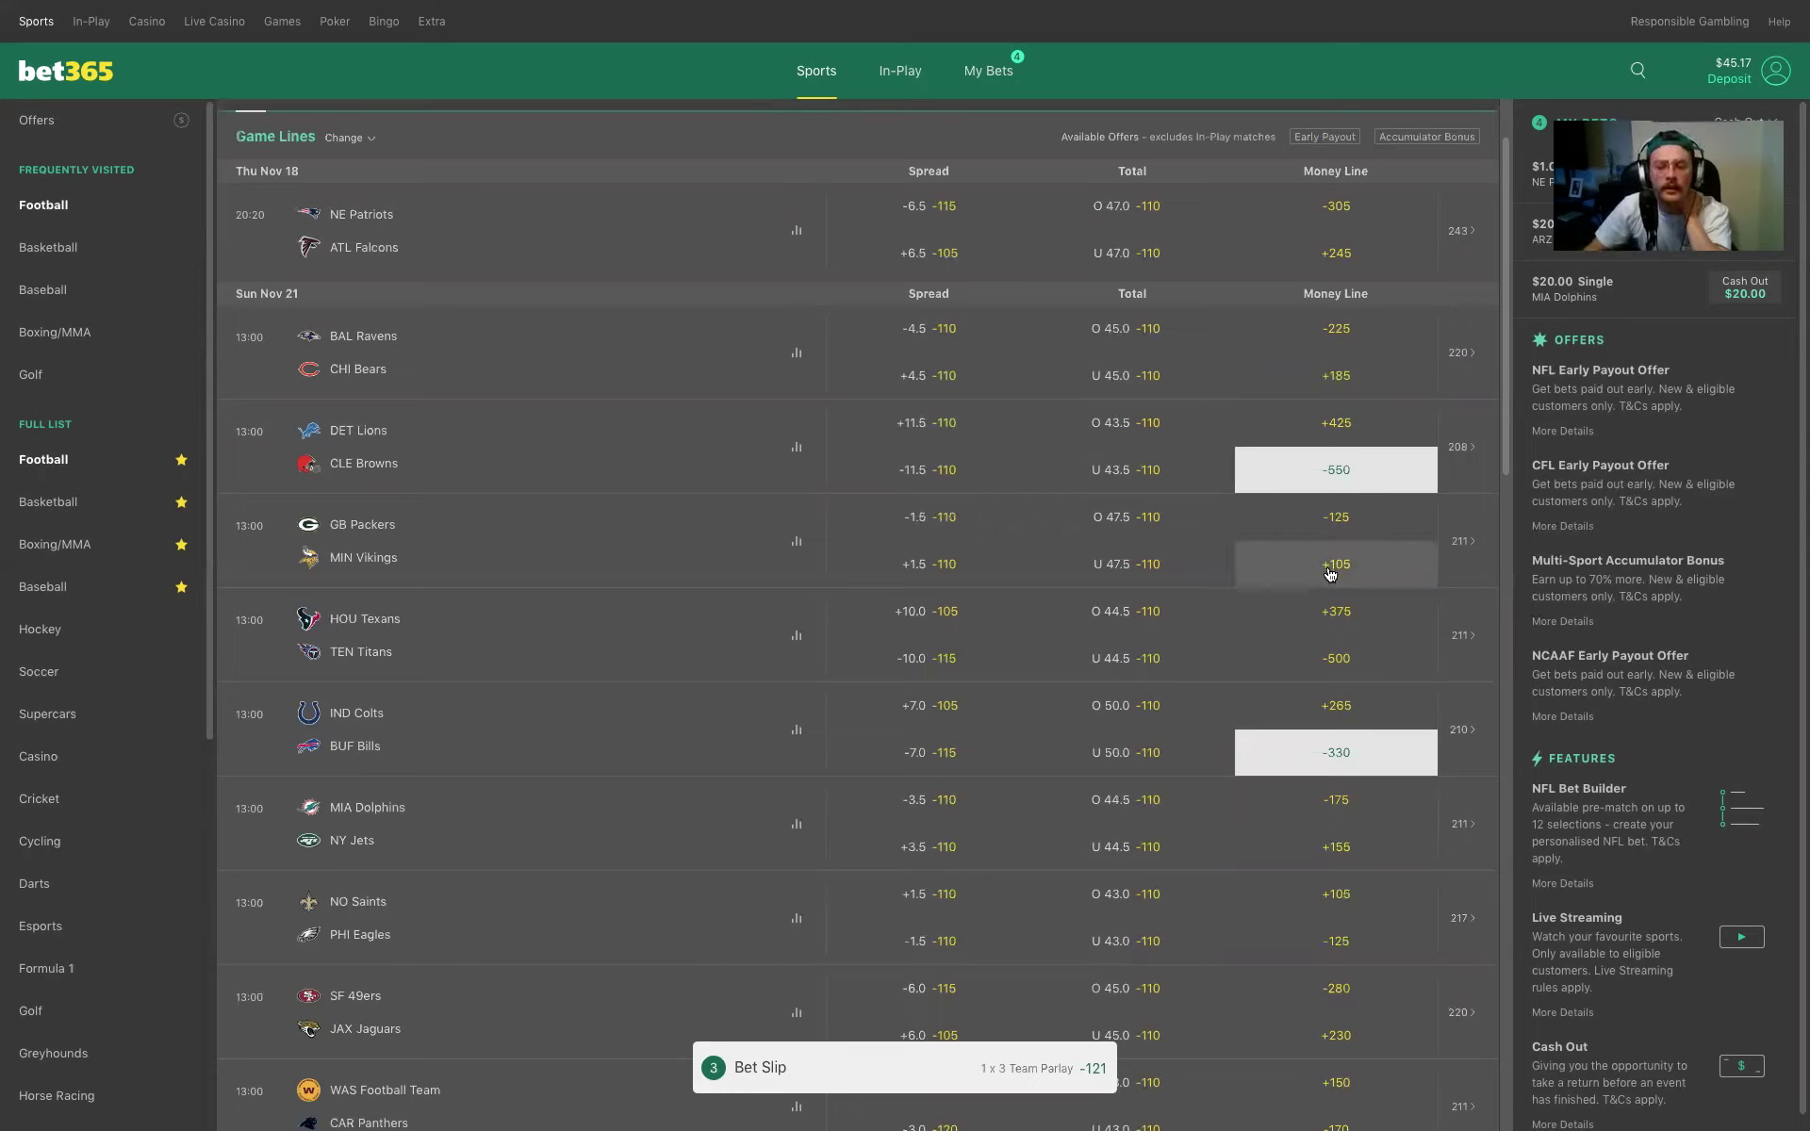
left_click(1365, 679)
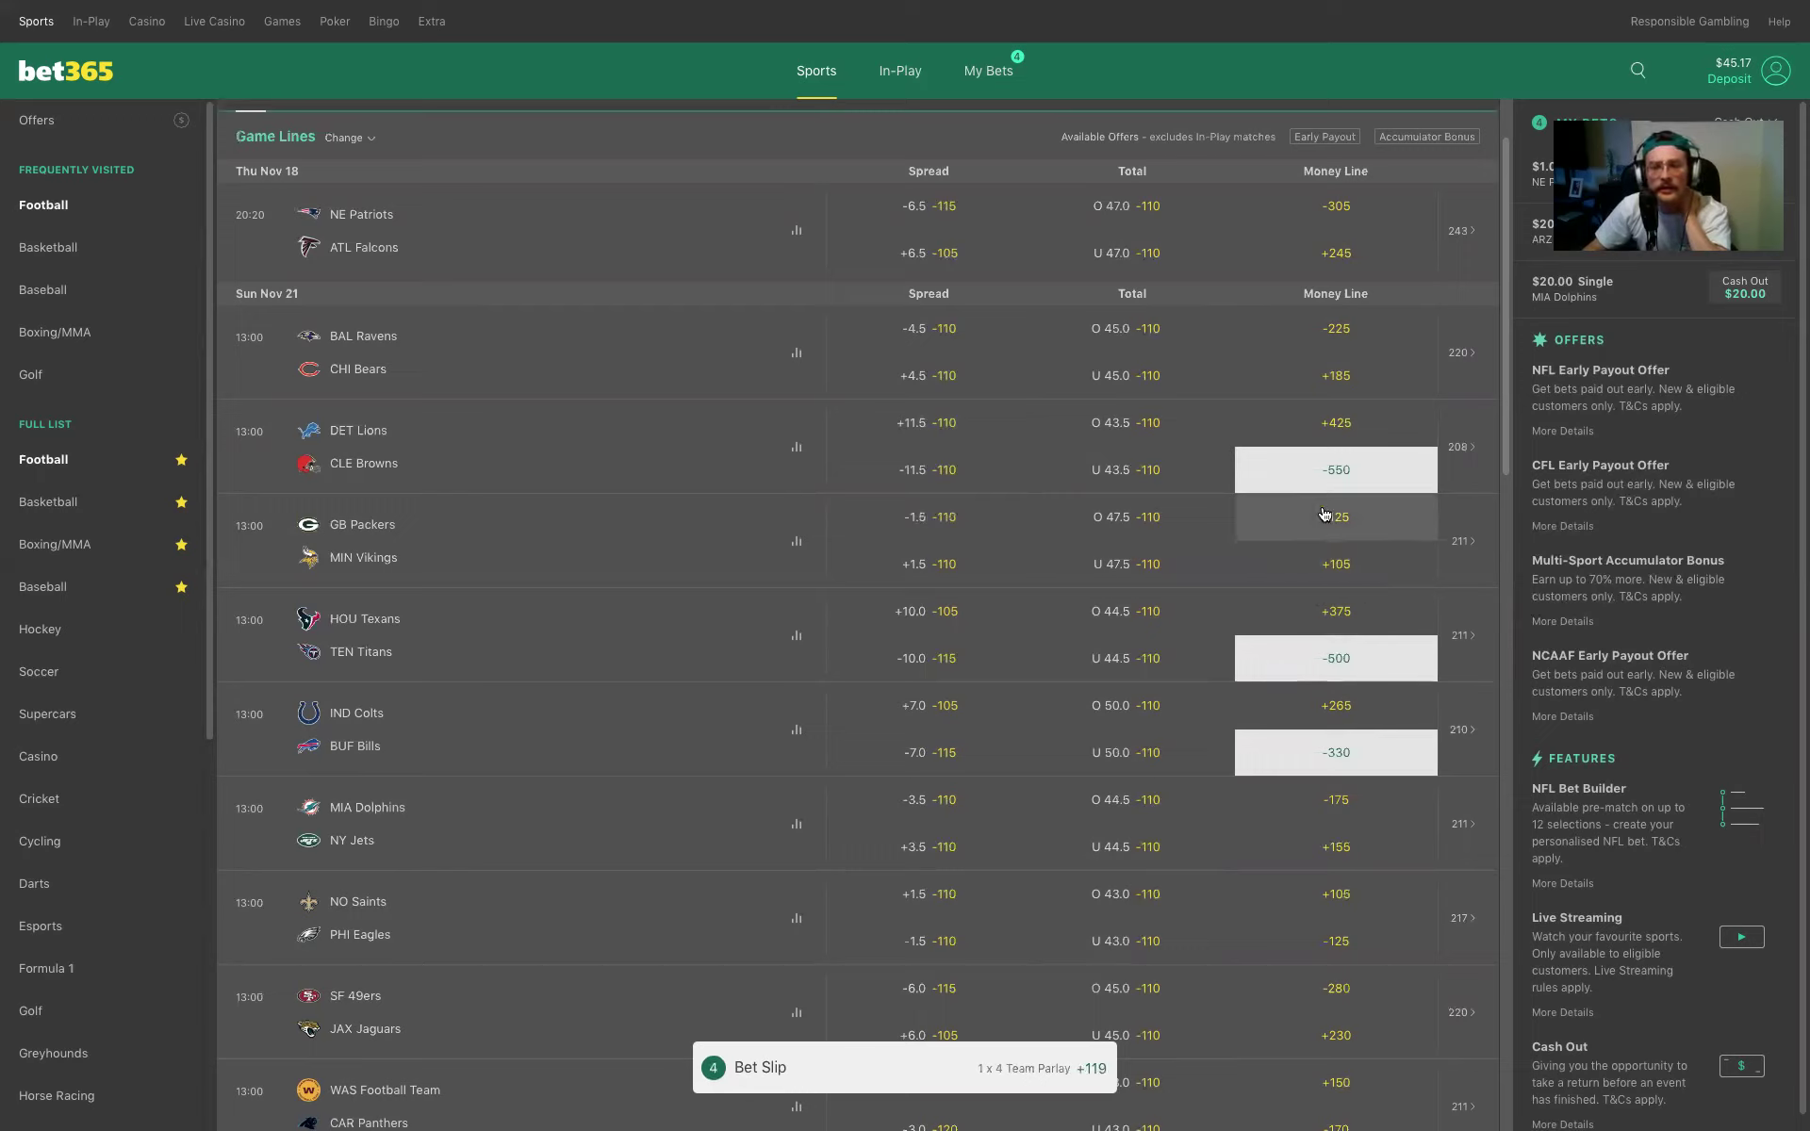
left_click(1350, 203)
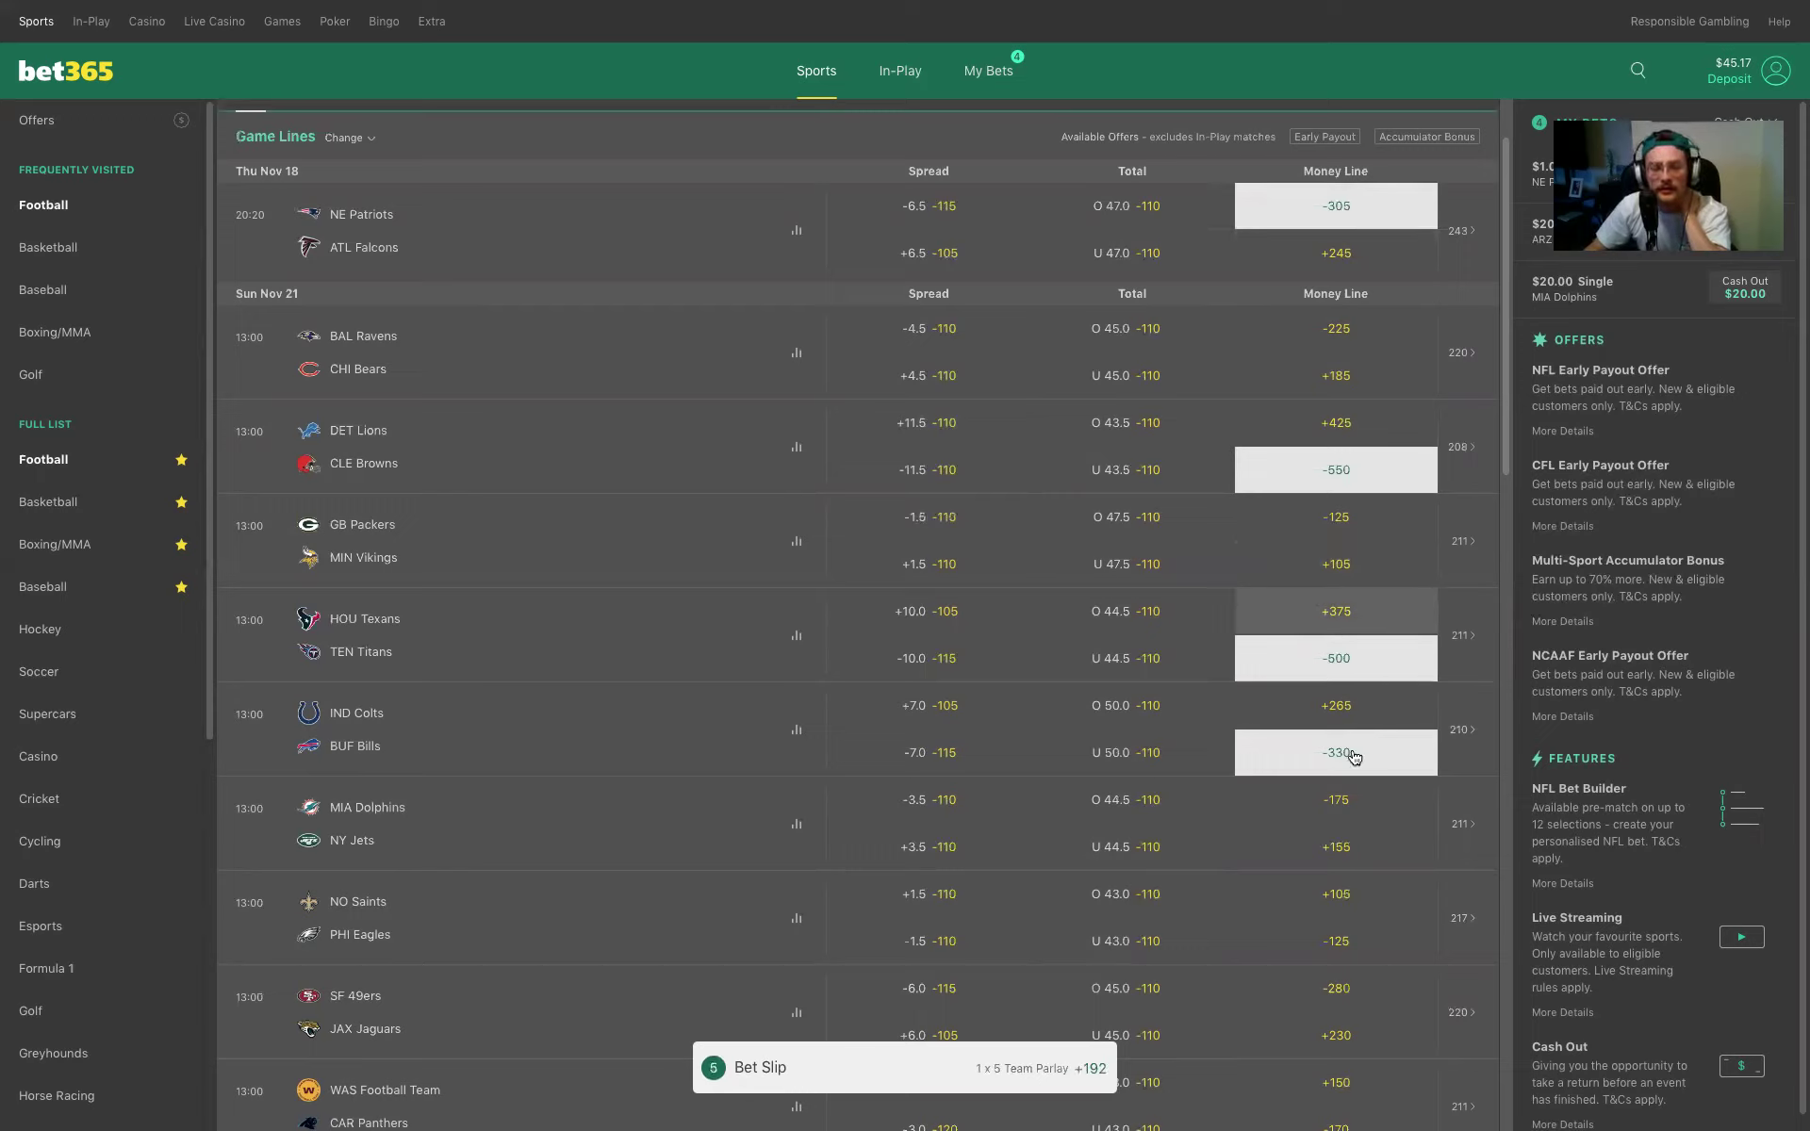
scroll(1355, 796, "down", 1)
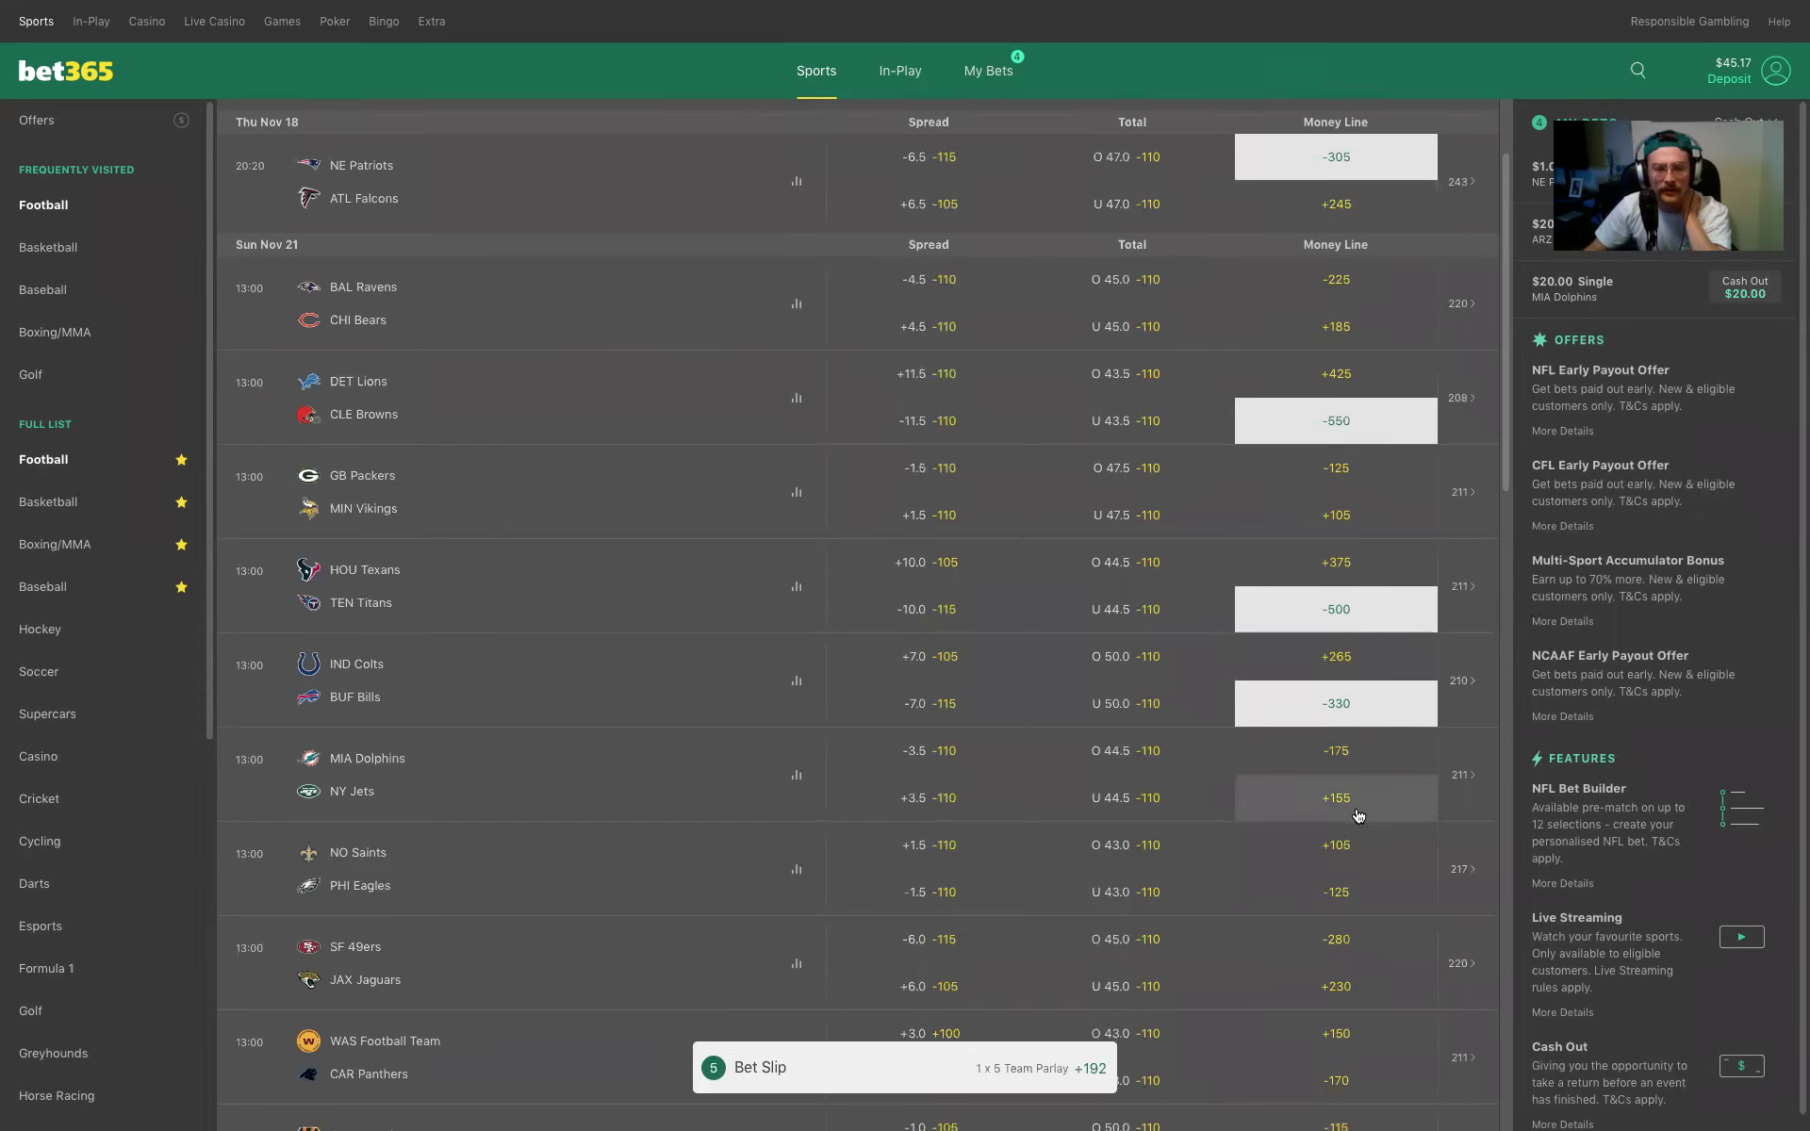
scroll(1358, 817, "down", 4)
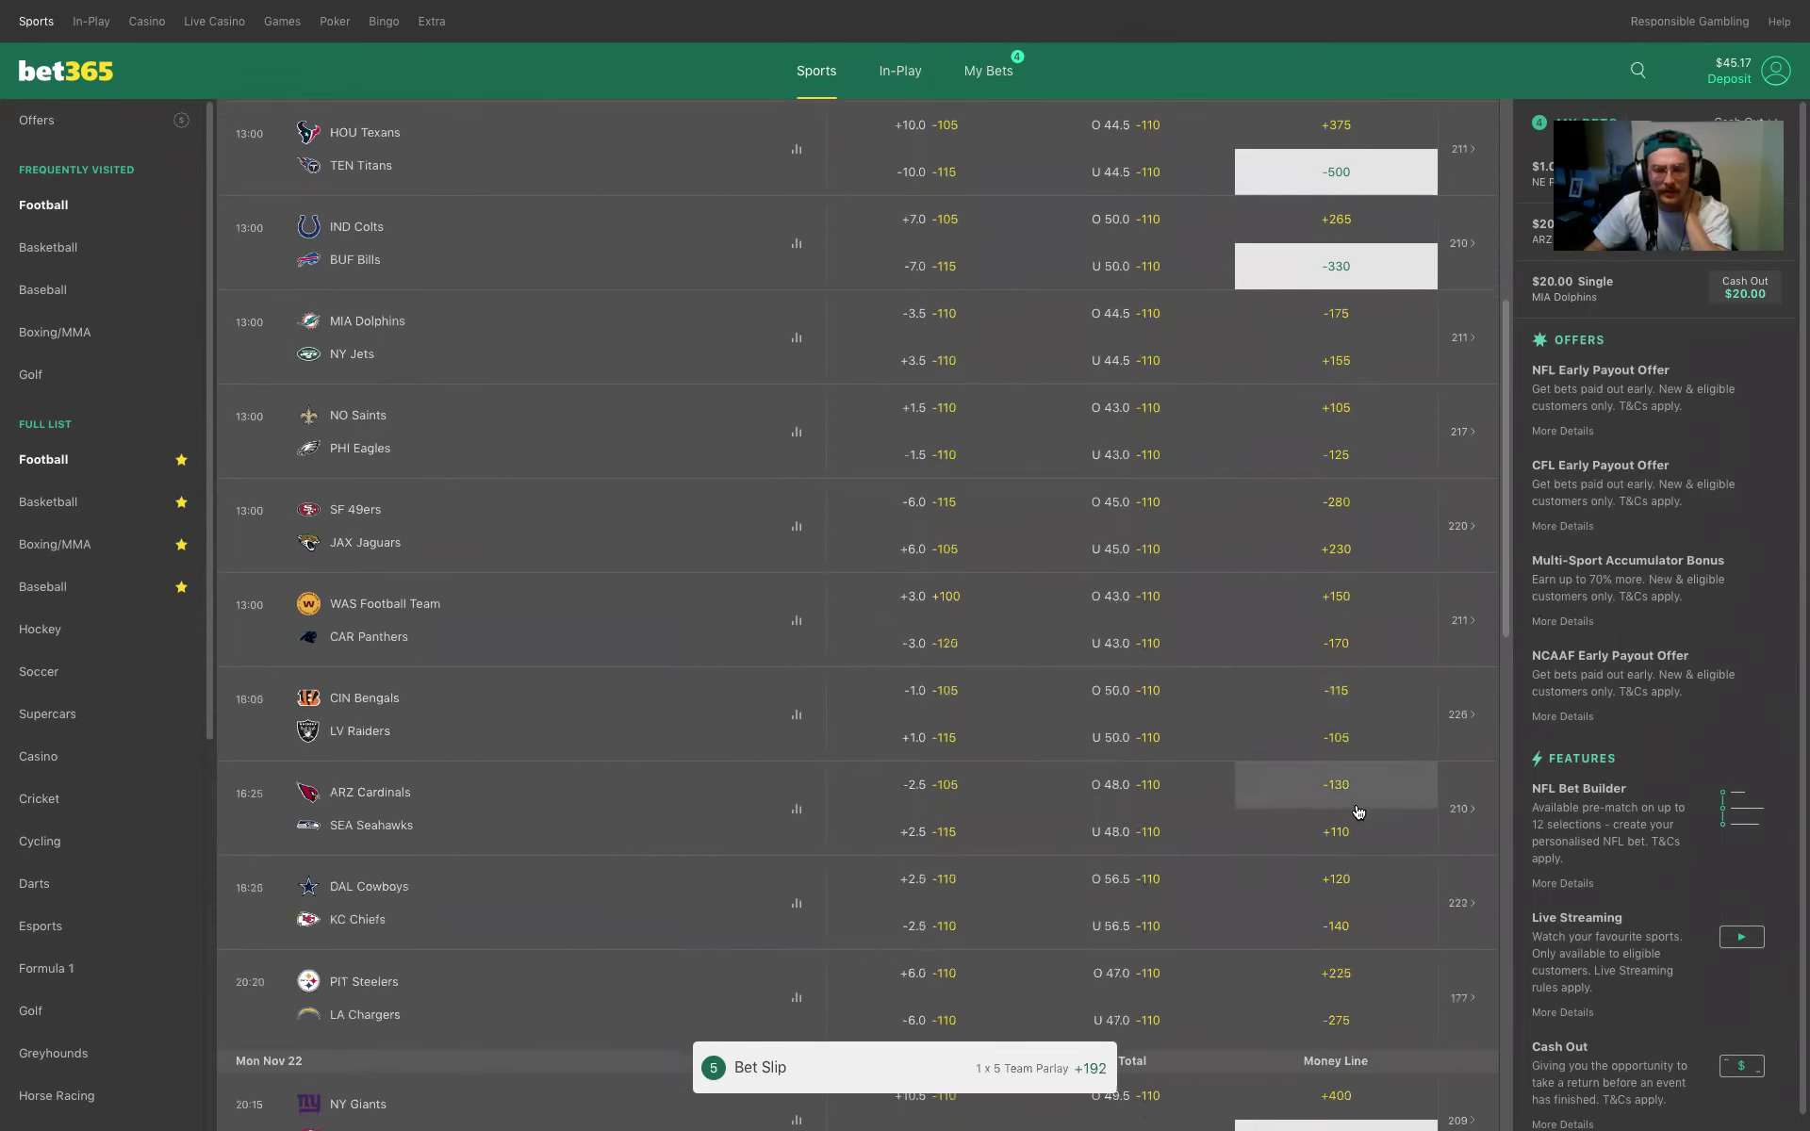
left_click(1000, 1082)
Settle on a $5 stake for the 5 Team Parlay, returning $14.60, and close the confirmation.
left_click(1086, 1010)
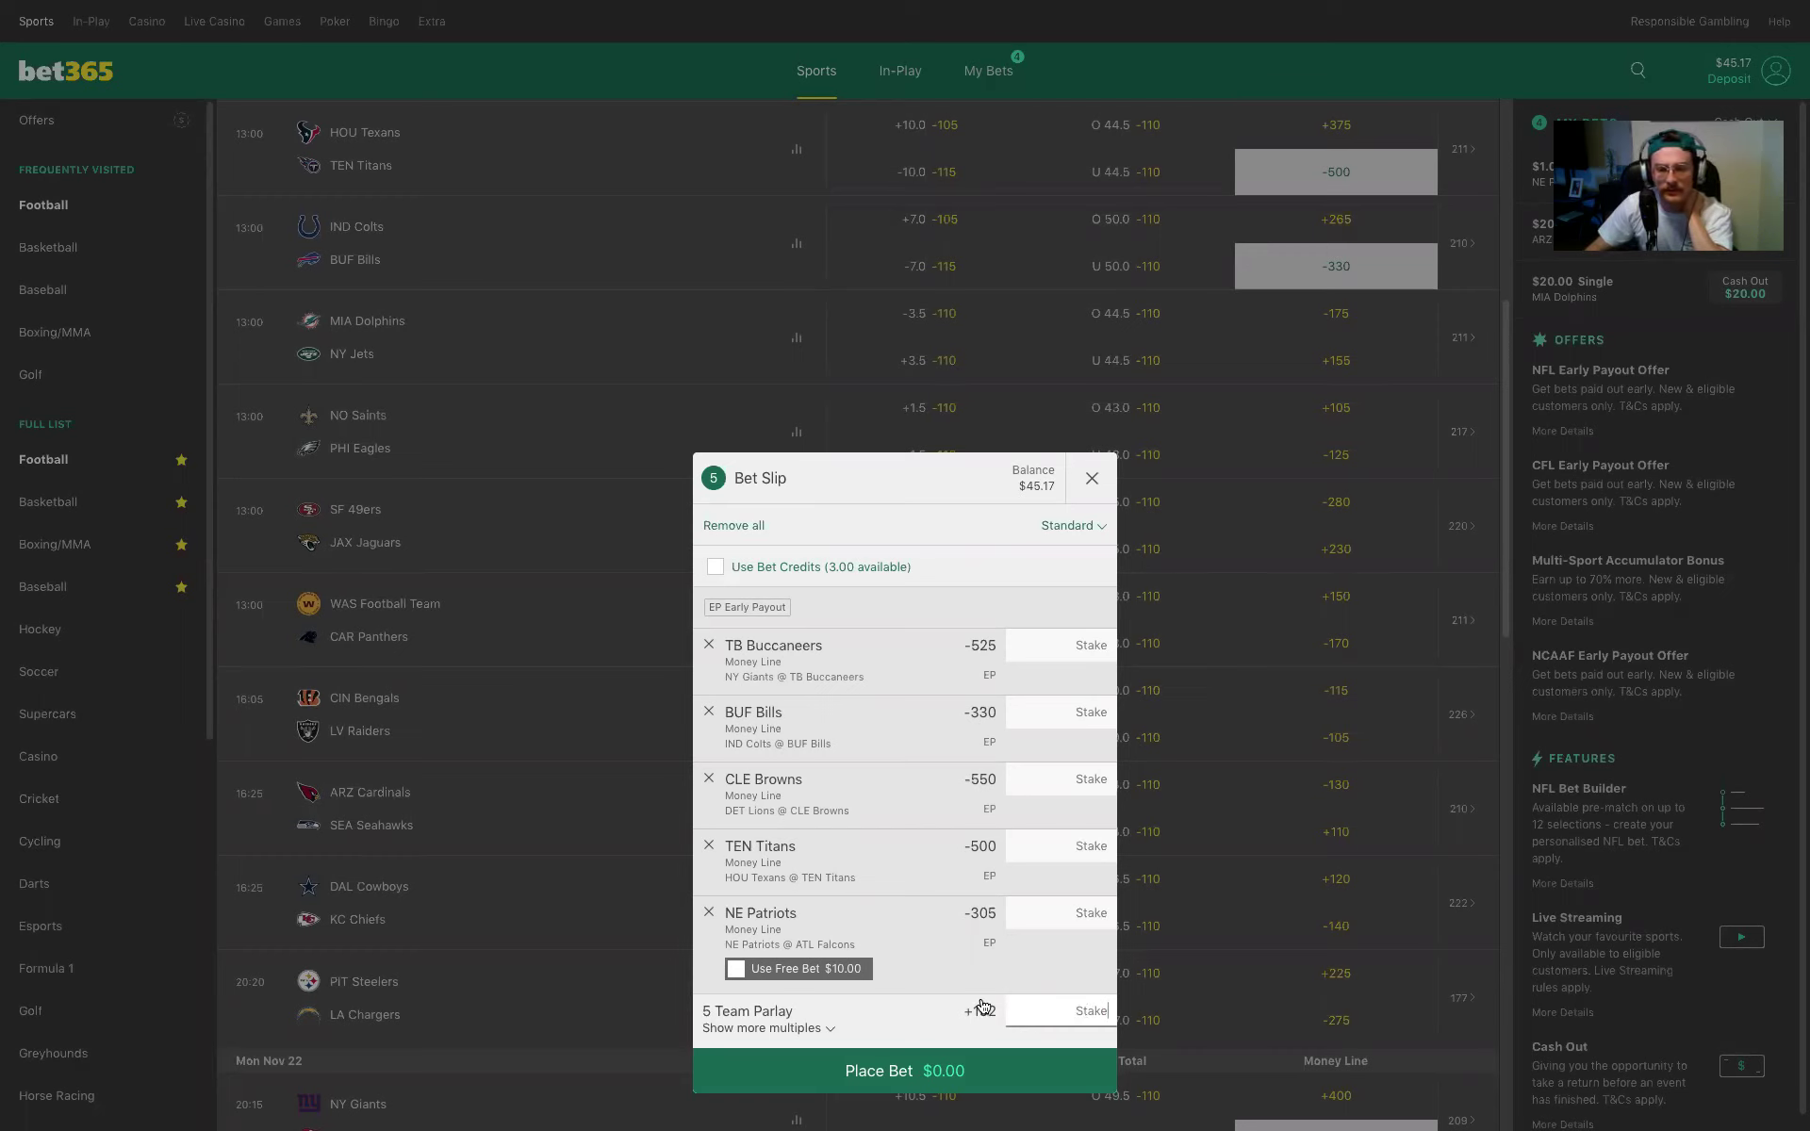
type("5")
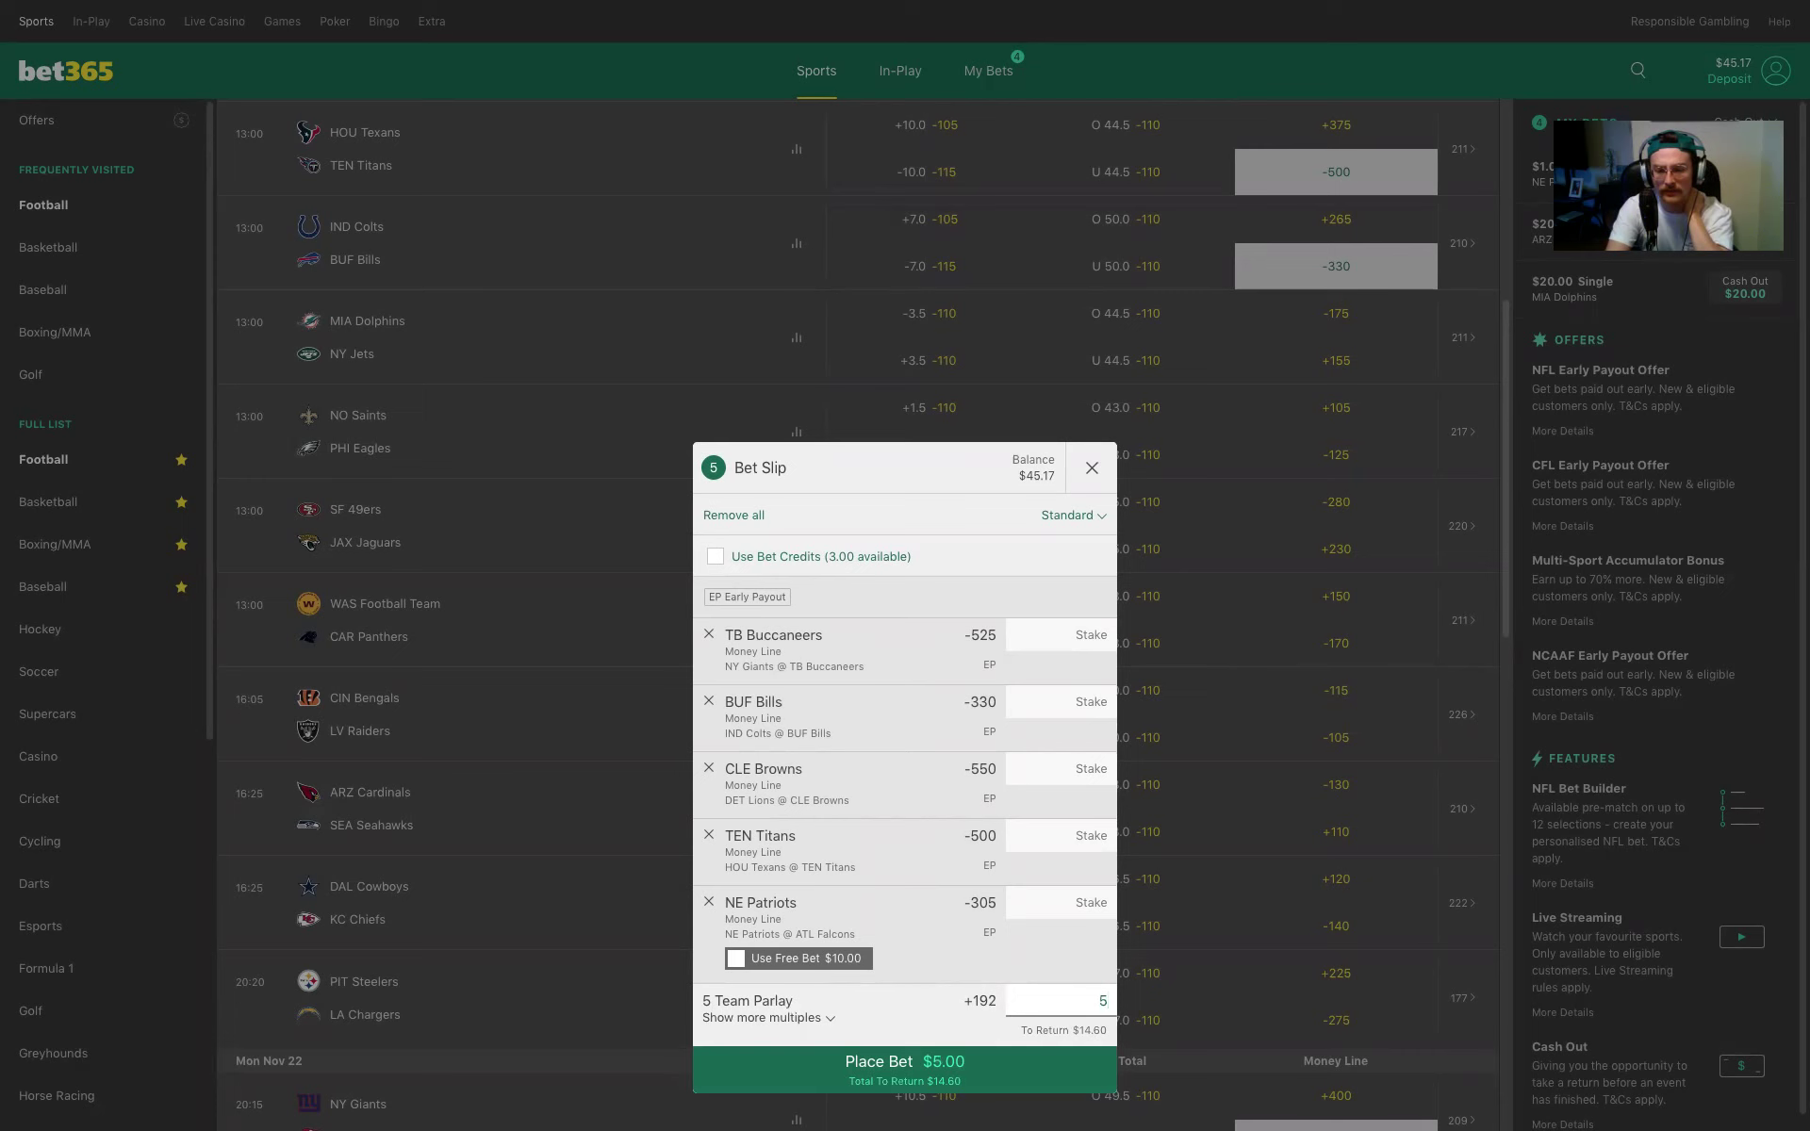
key("BackSpace")
type("14")
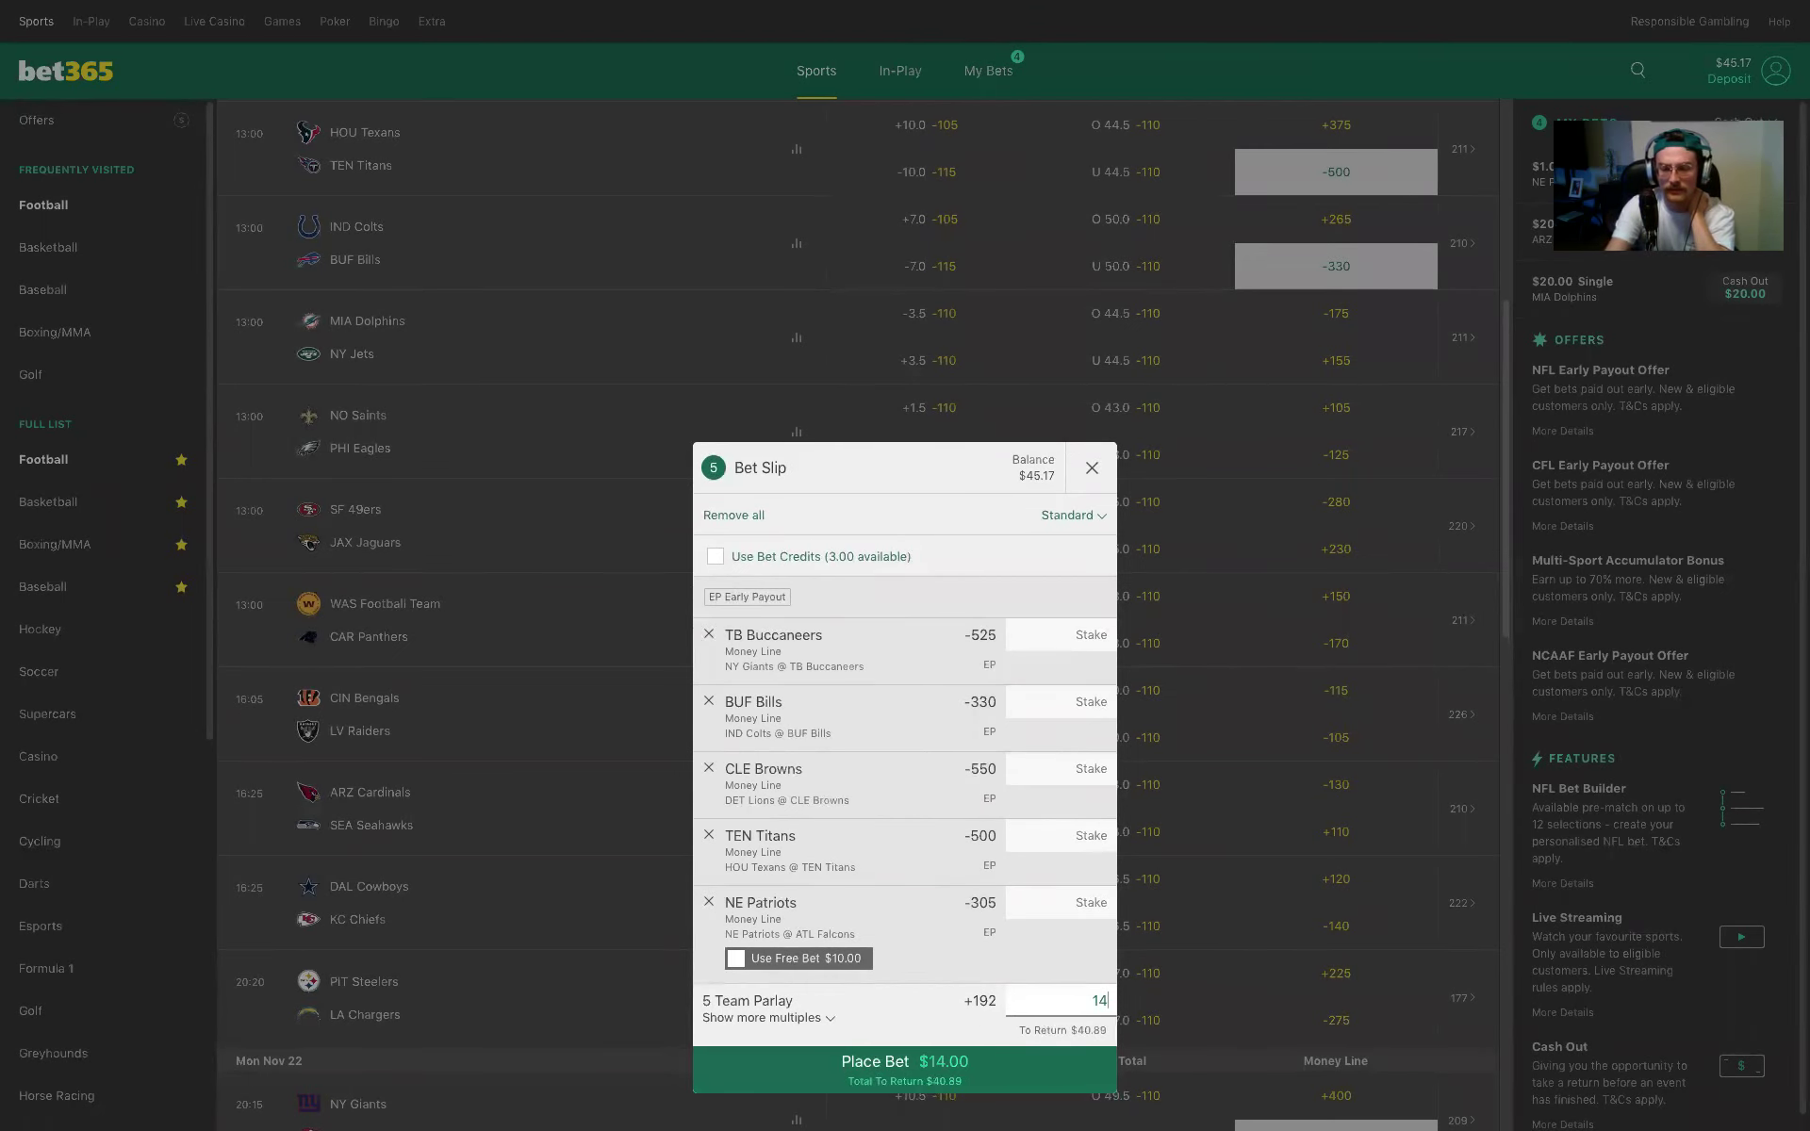
key("BackSpace")
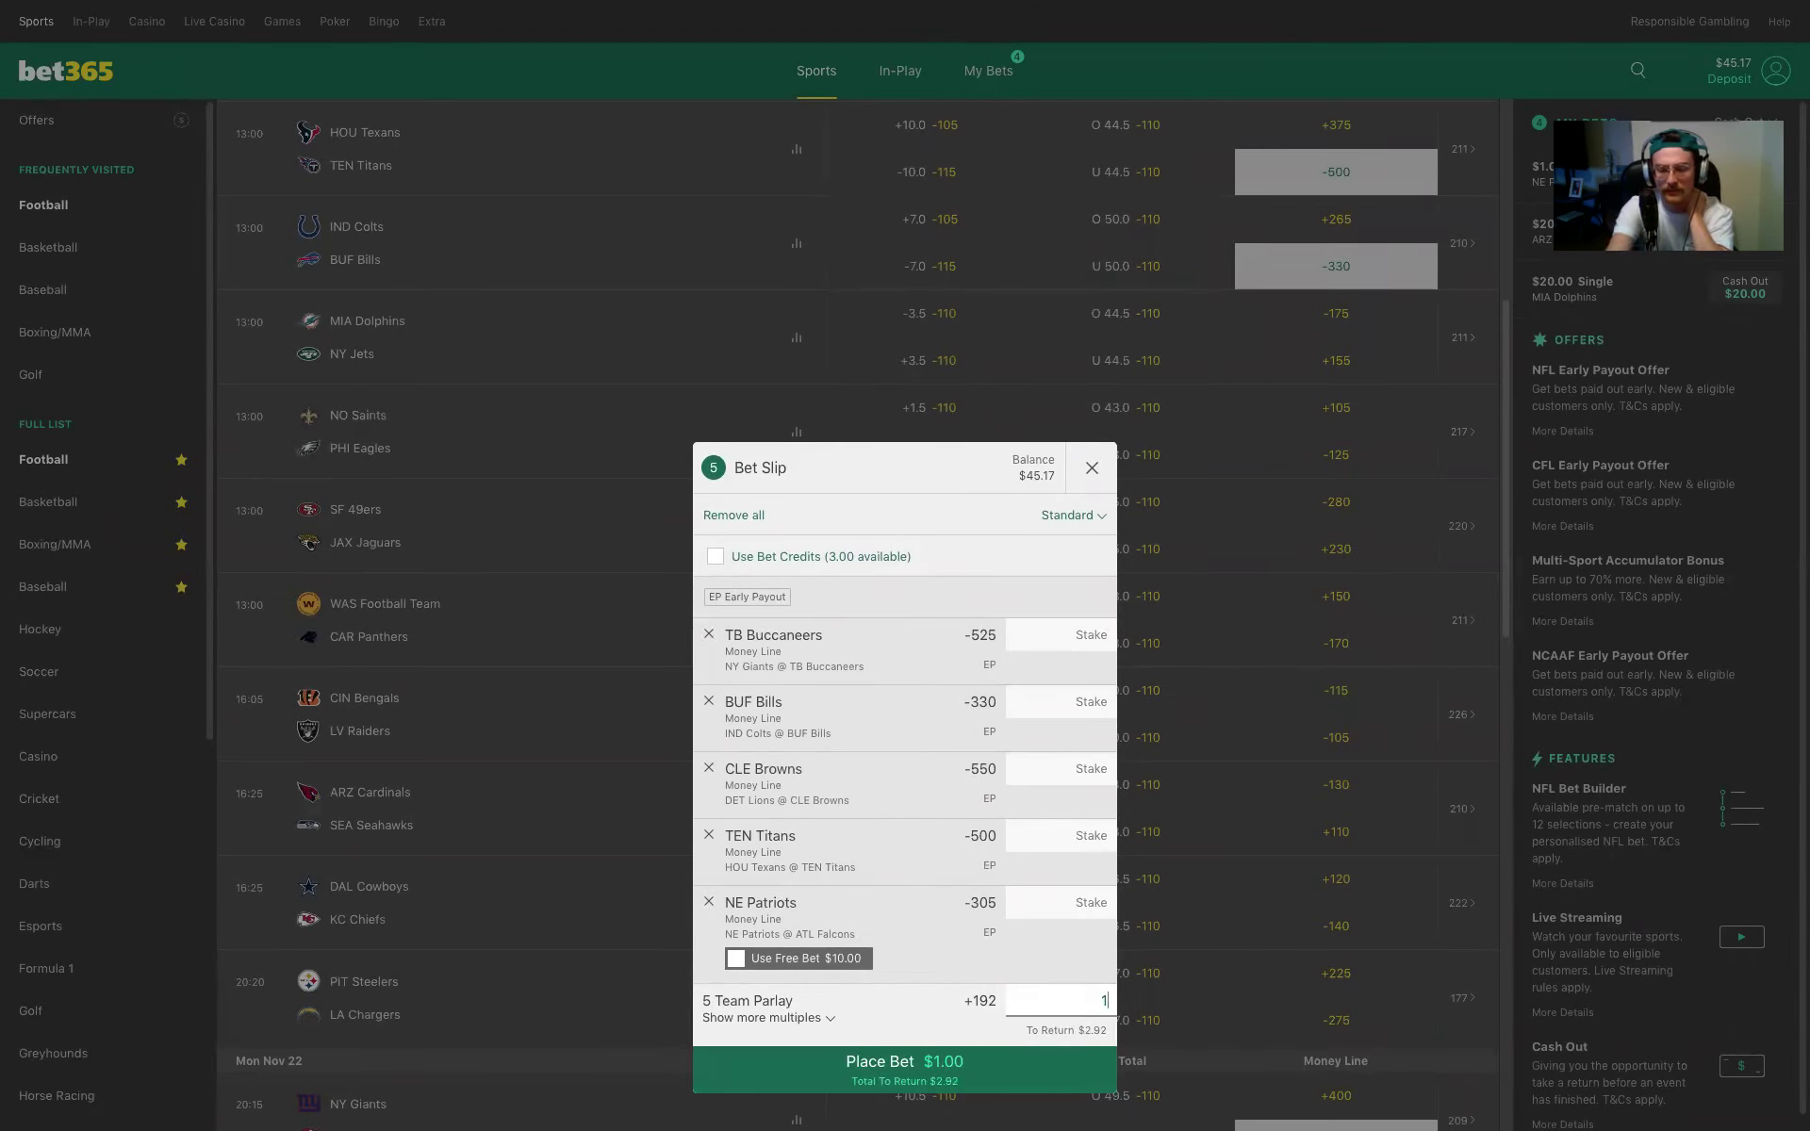
key("BackSpace")
type("5")
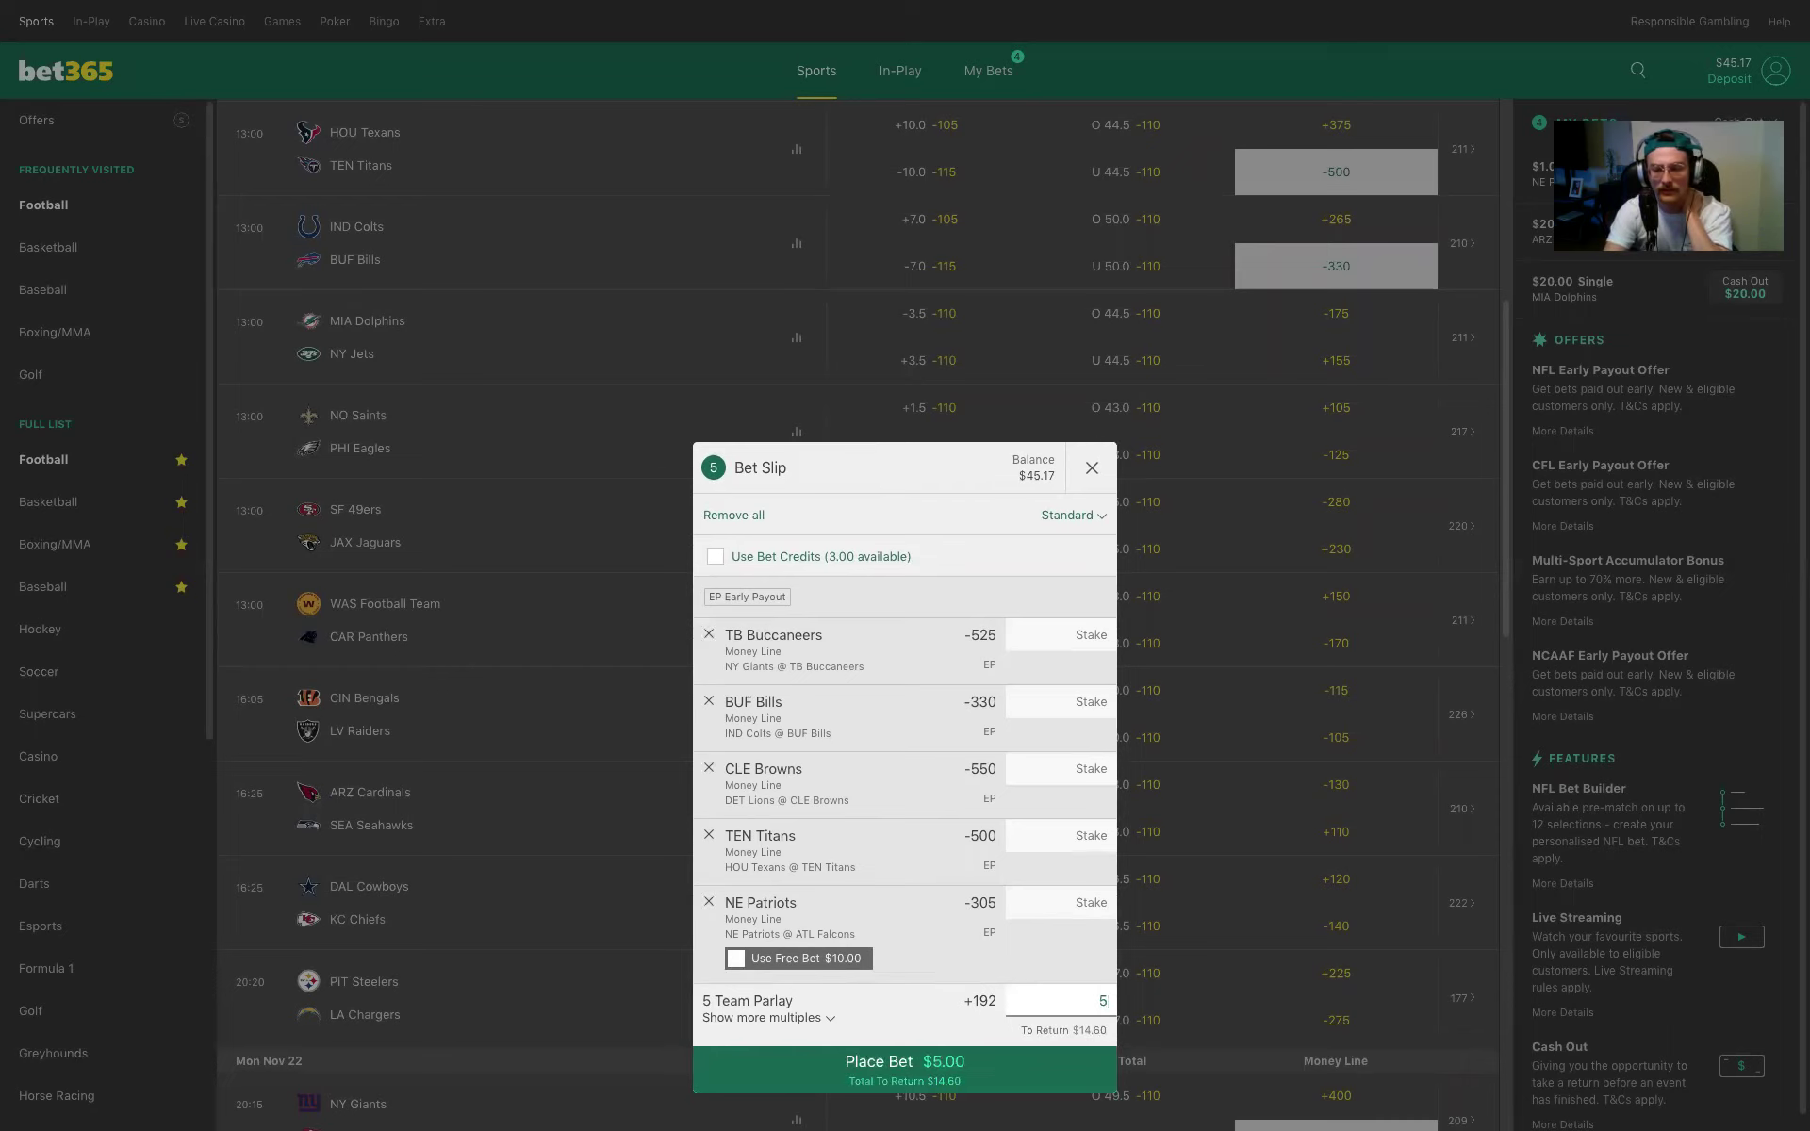
left_click(980, 1067)
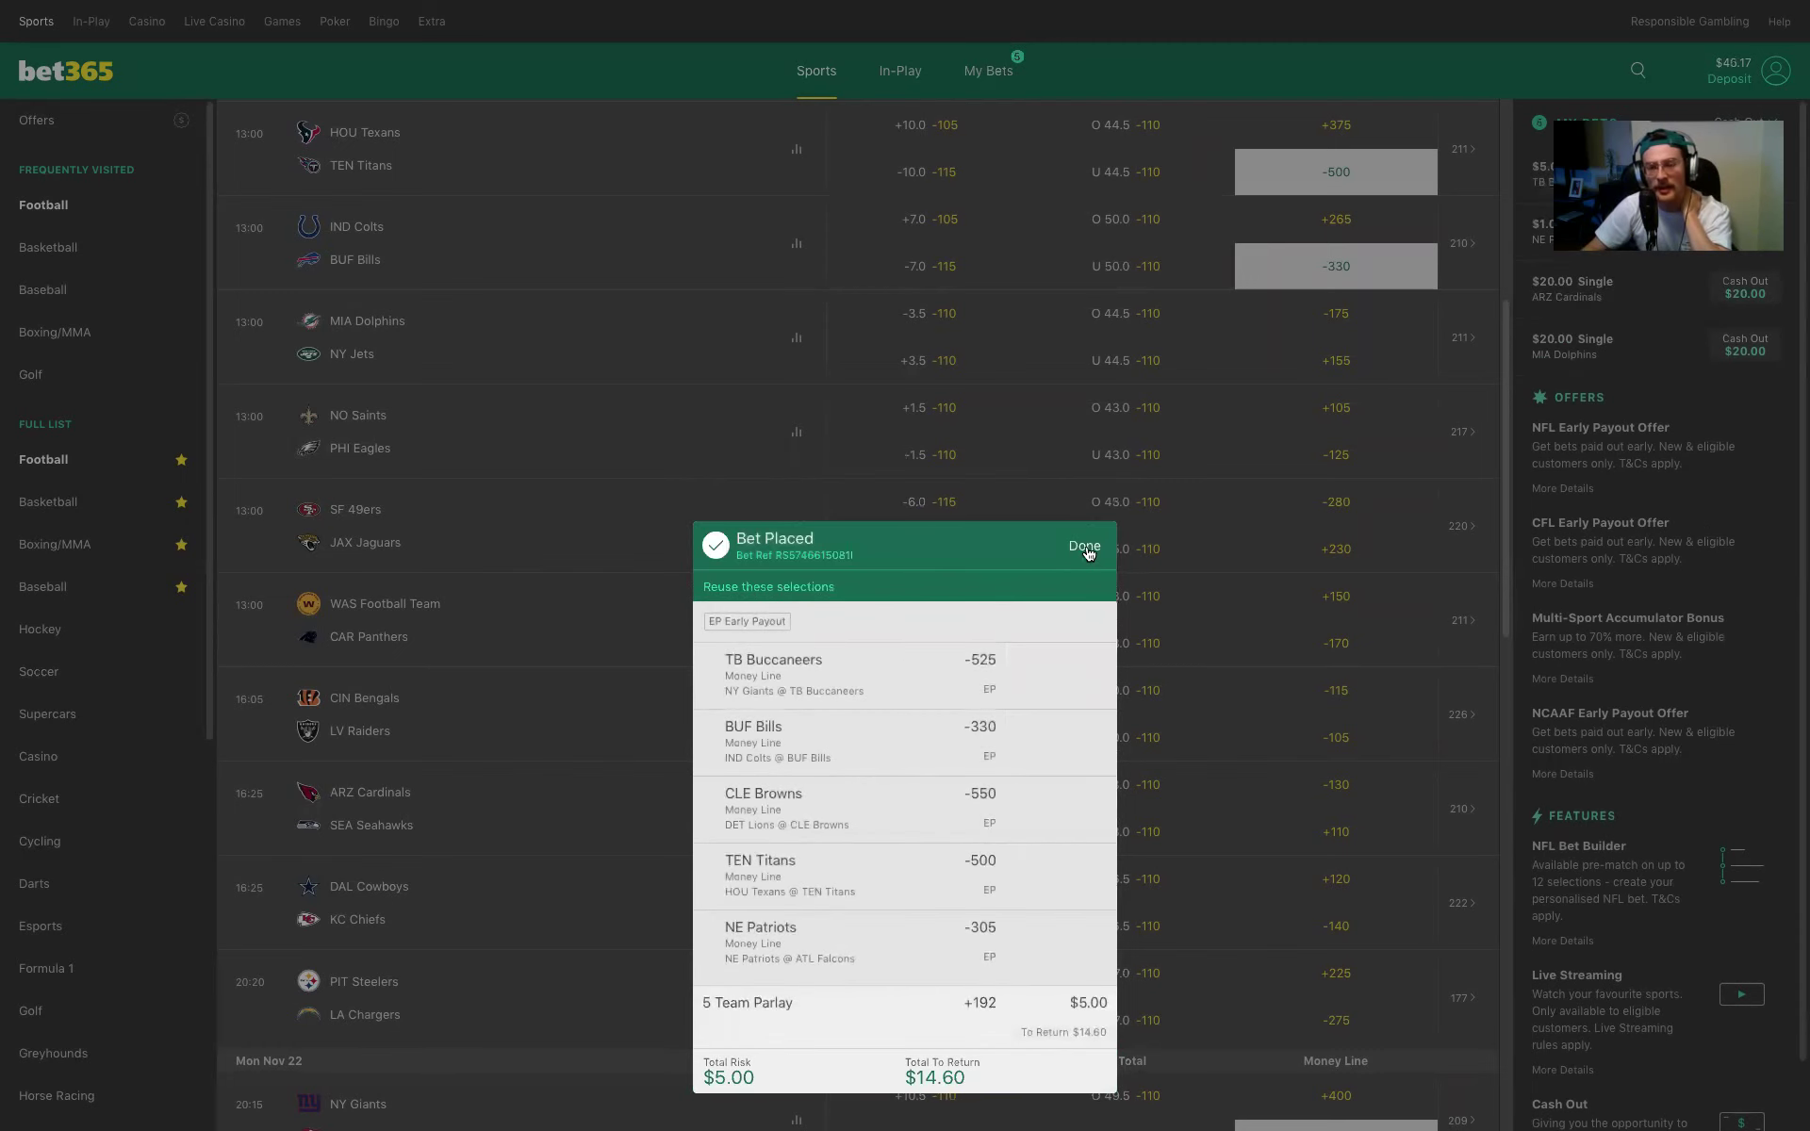
left_click(1085, 549)
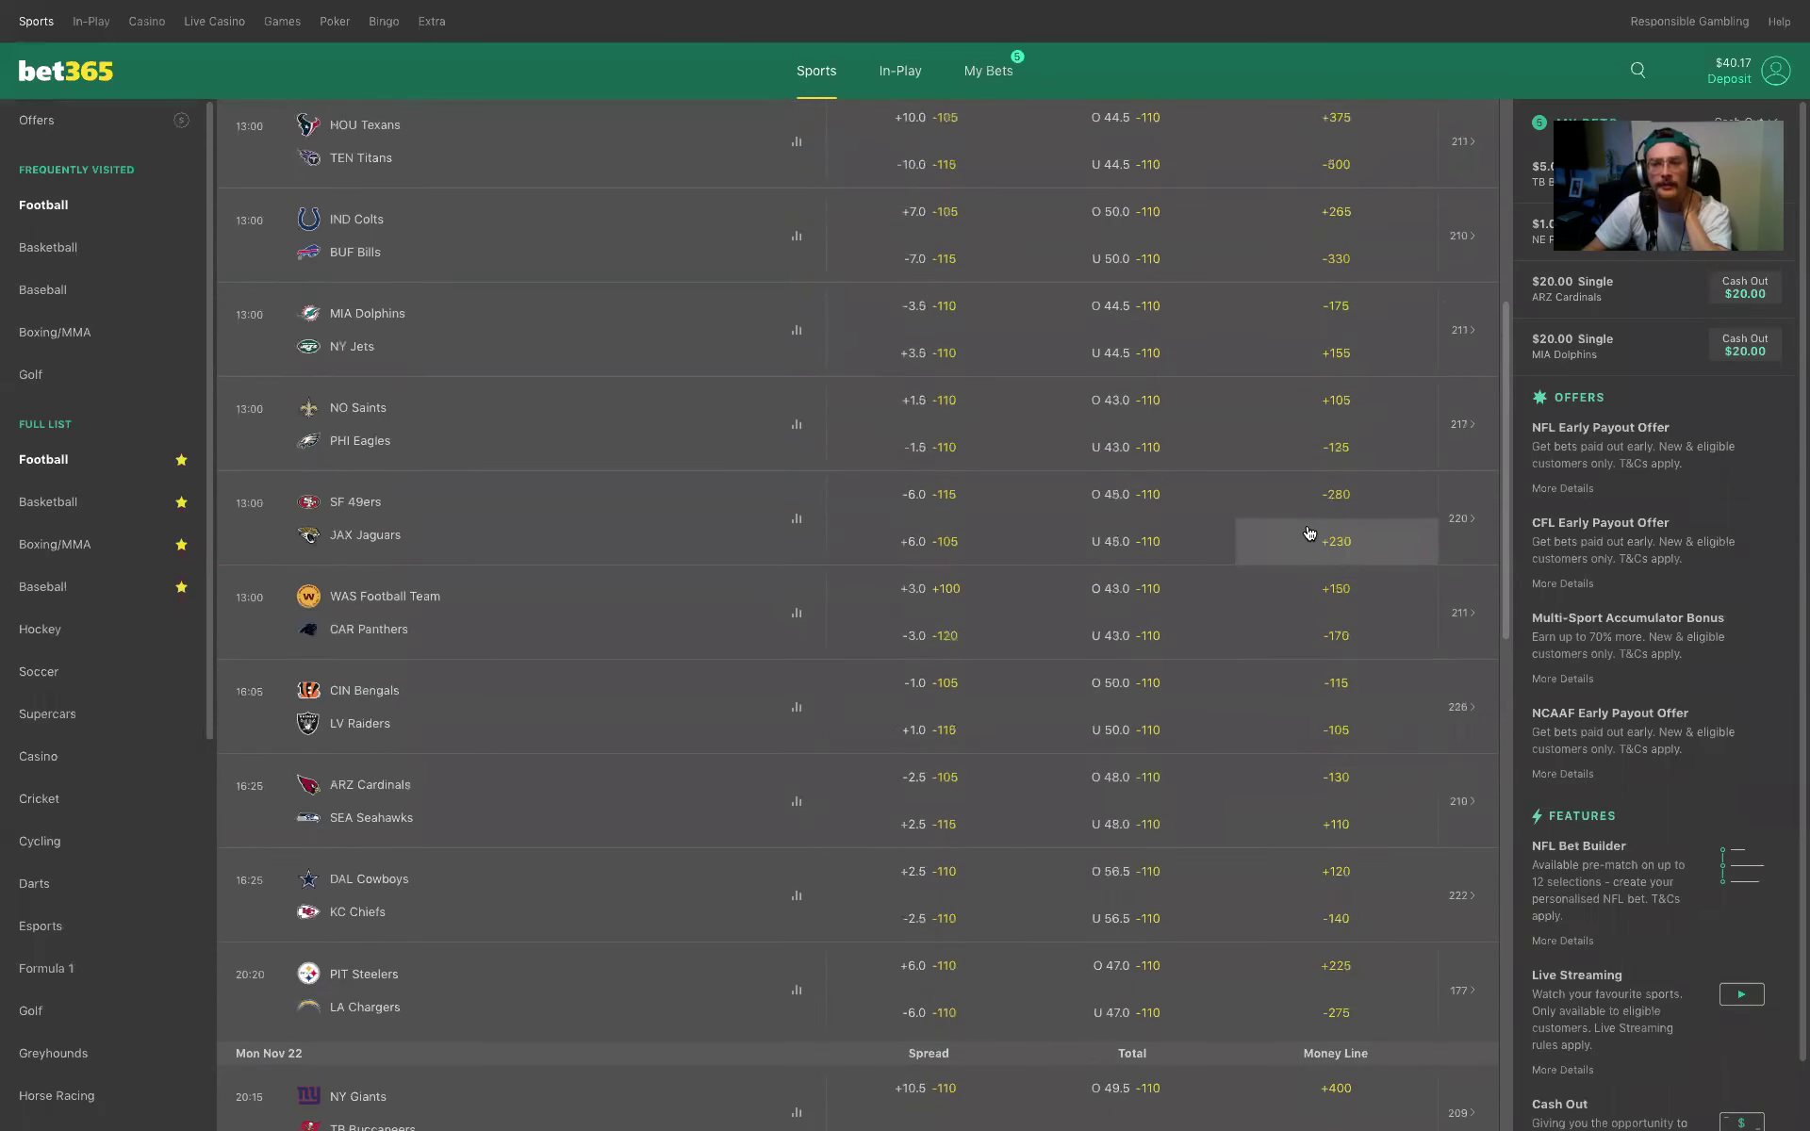
Use the $10.00 free bet on the NE Patriots -305 single and dismiss the confirmation.
scroll(1310, 533, "up", 6)
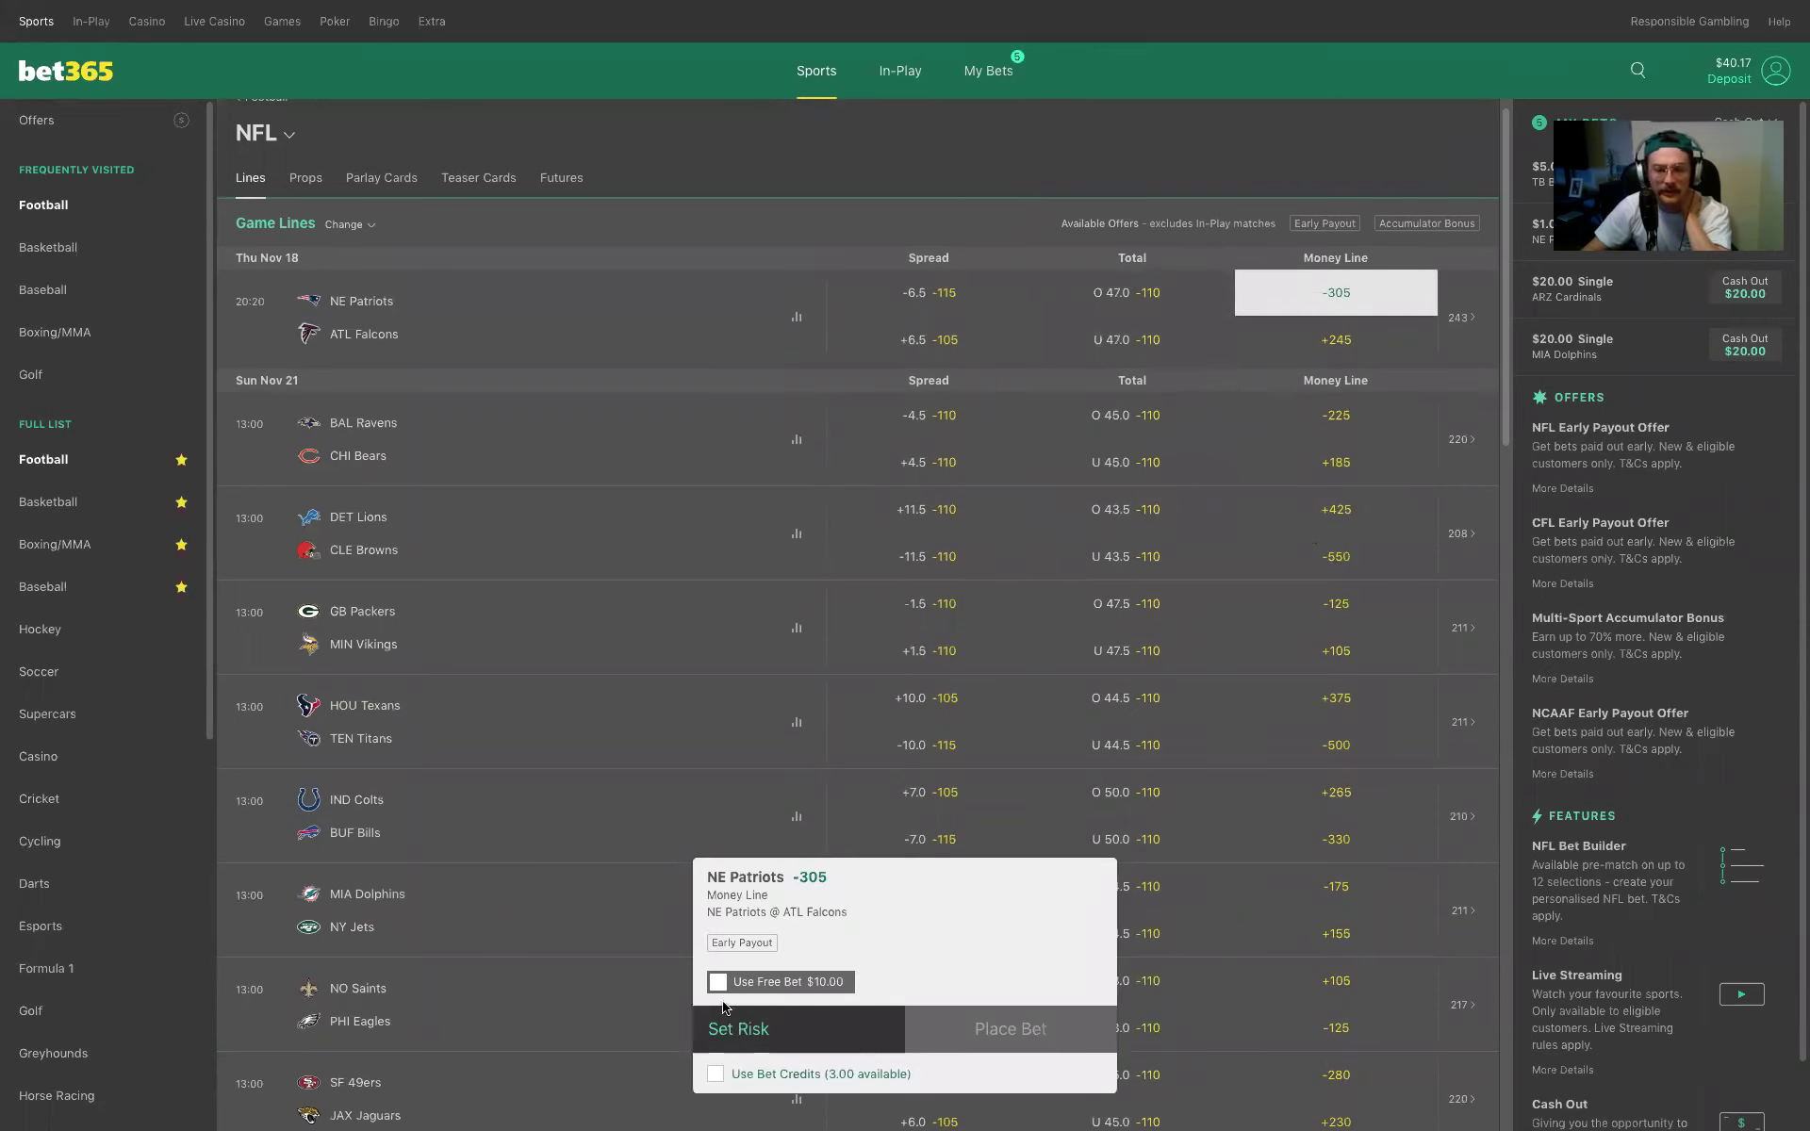
left_click(717, 982)
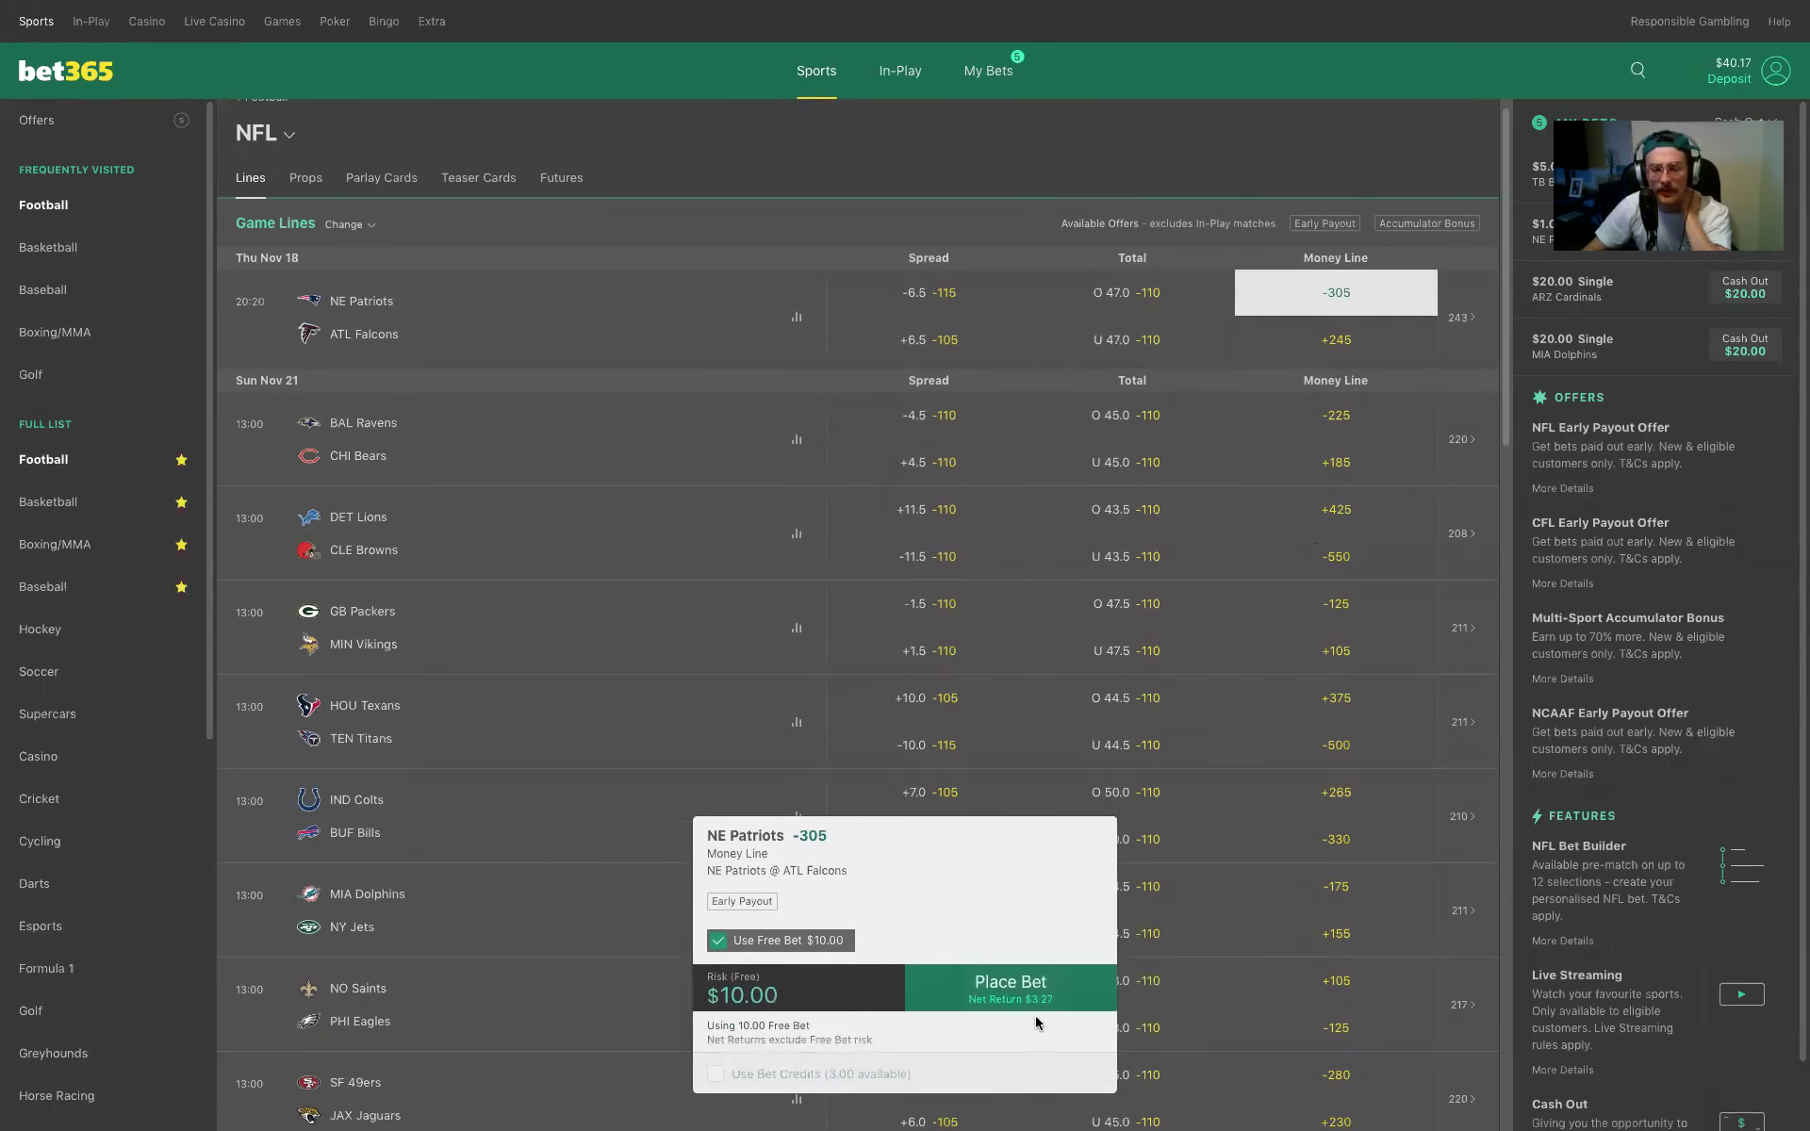
left_click(964, 992)
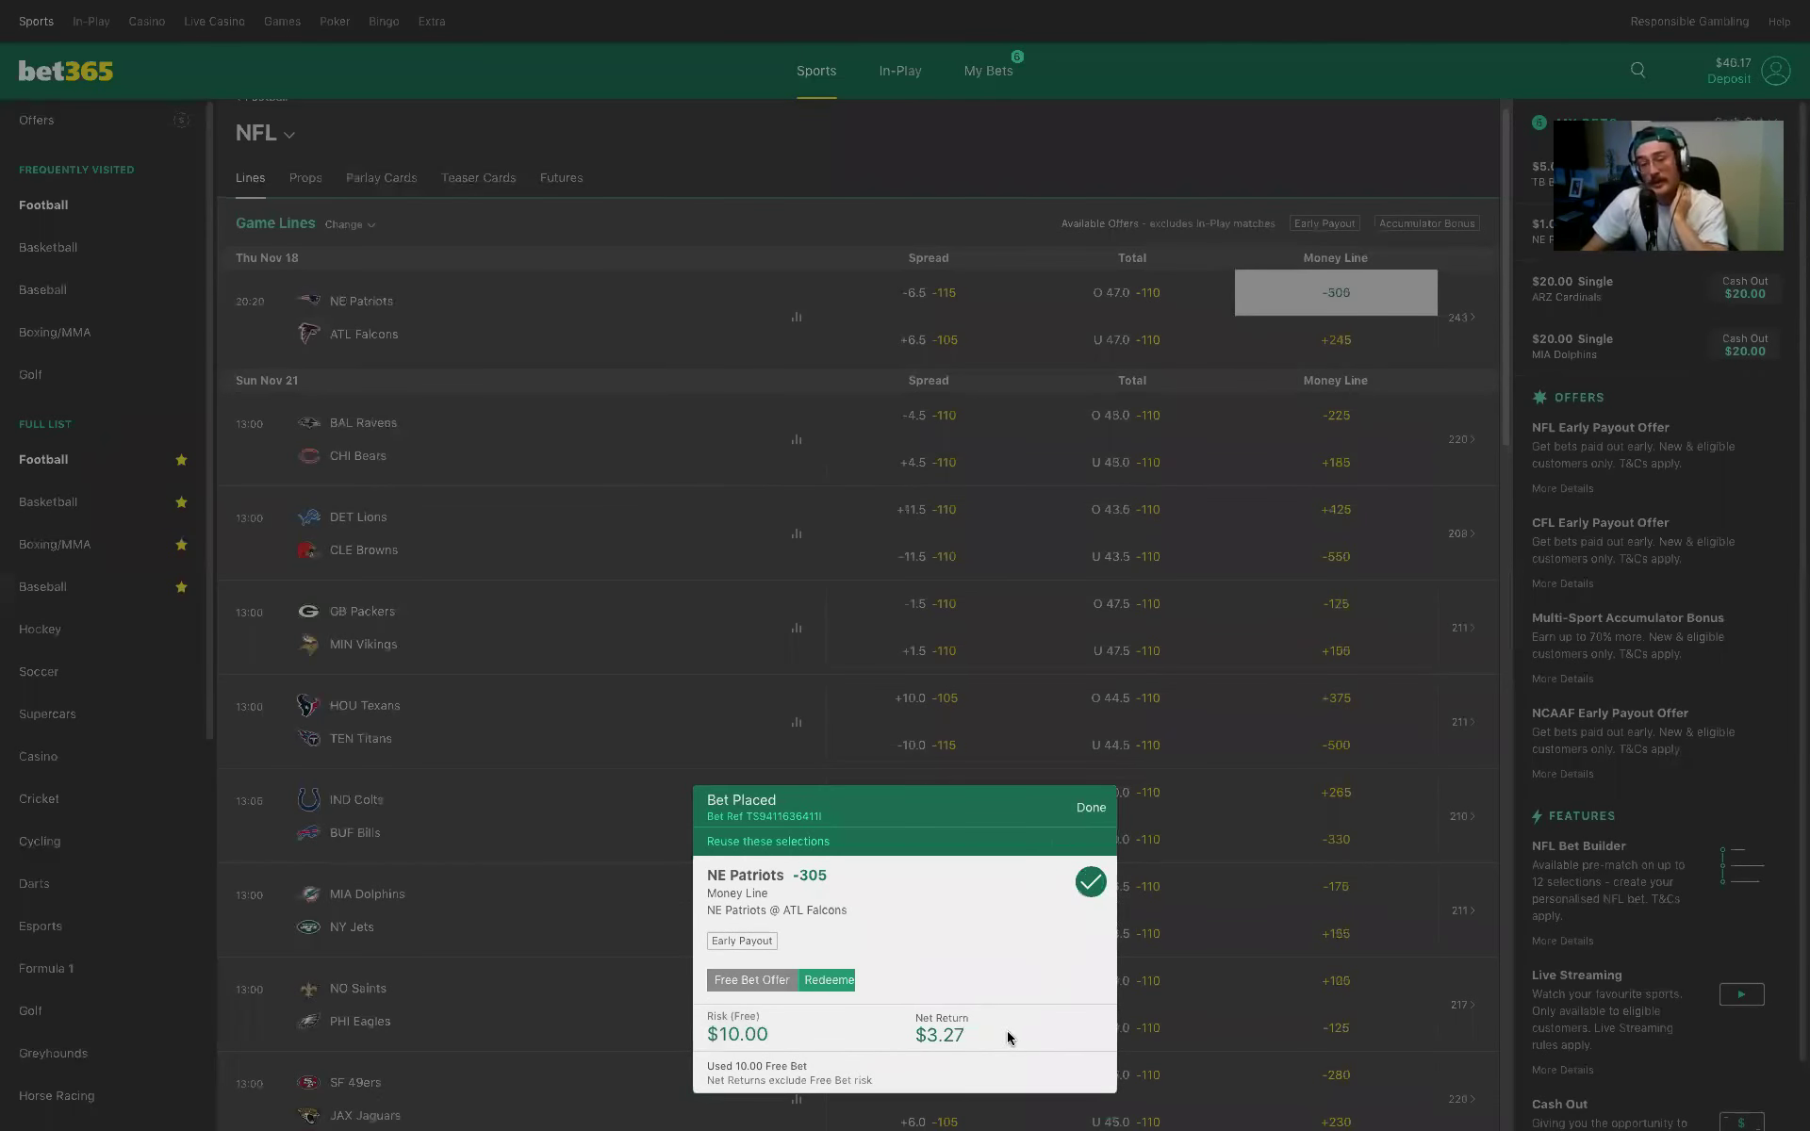
left_click(1084, 811)
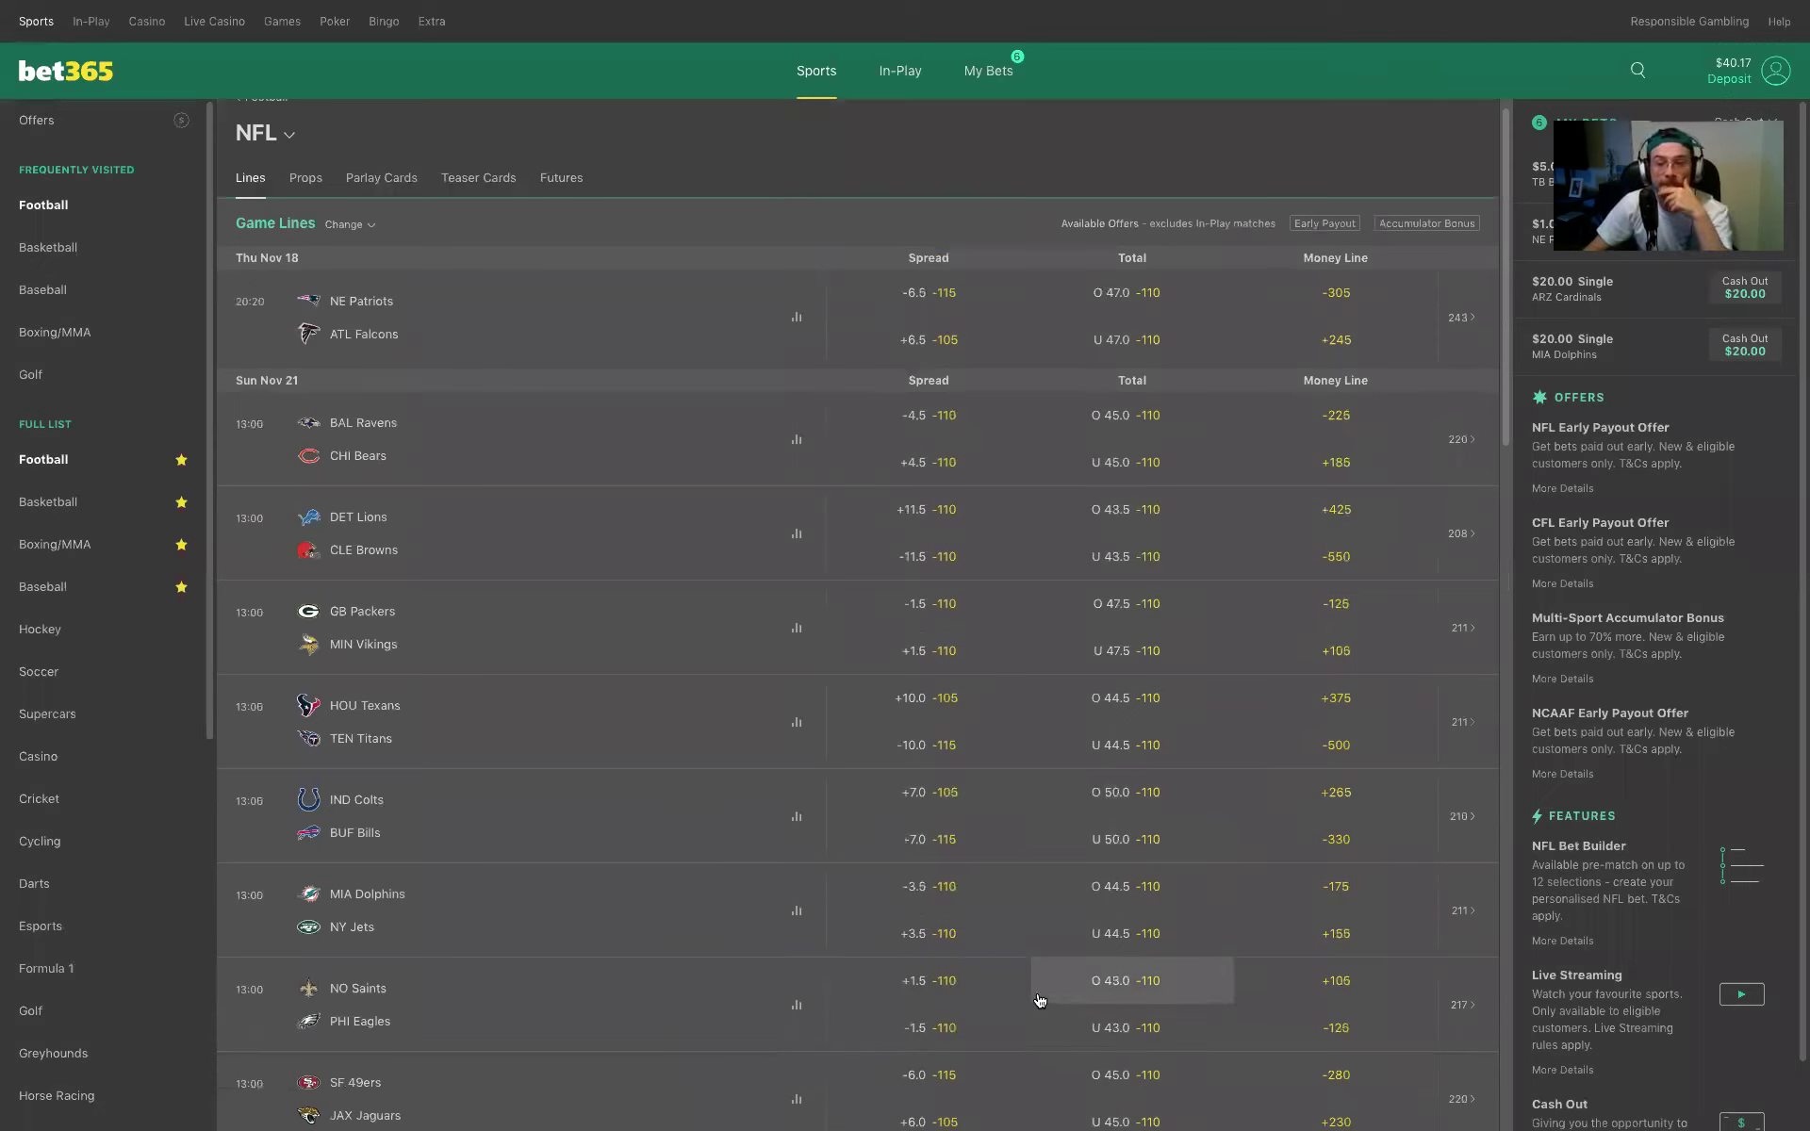
Add DET Lions +425, DAL Cowboys +120 and PIT Steelers +225 to a parlay and expand the slip.
left_click(1358, 526)
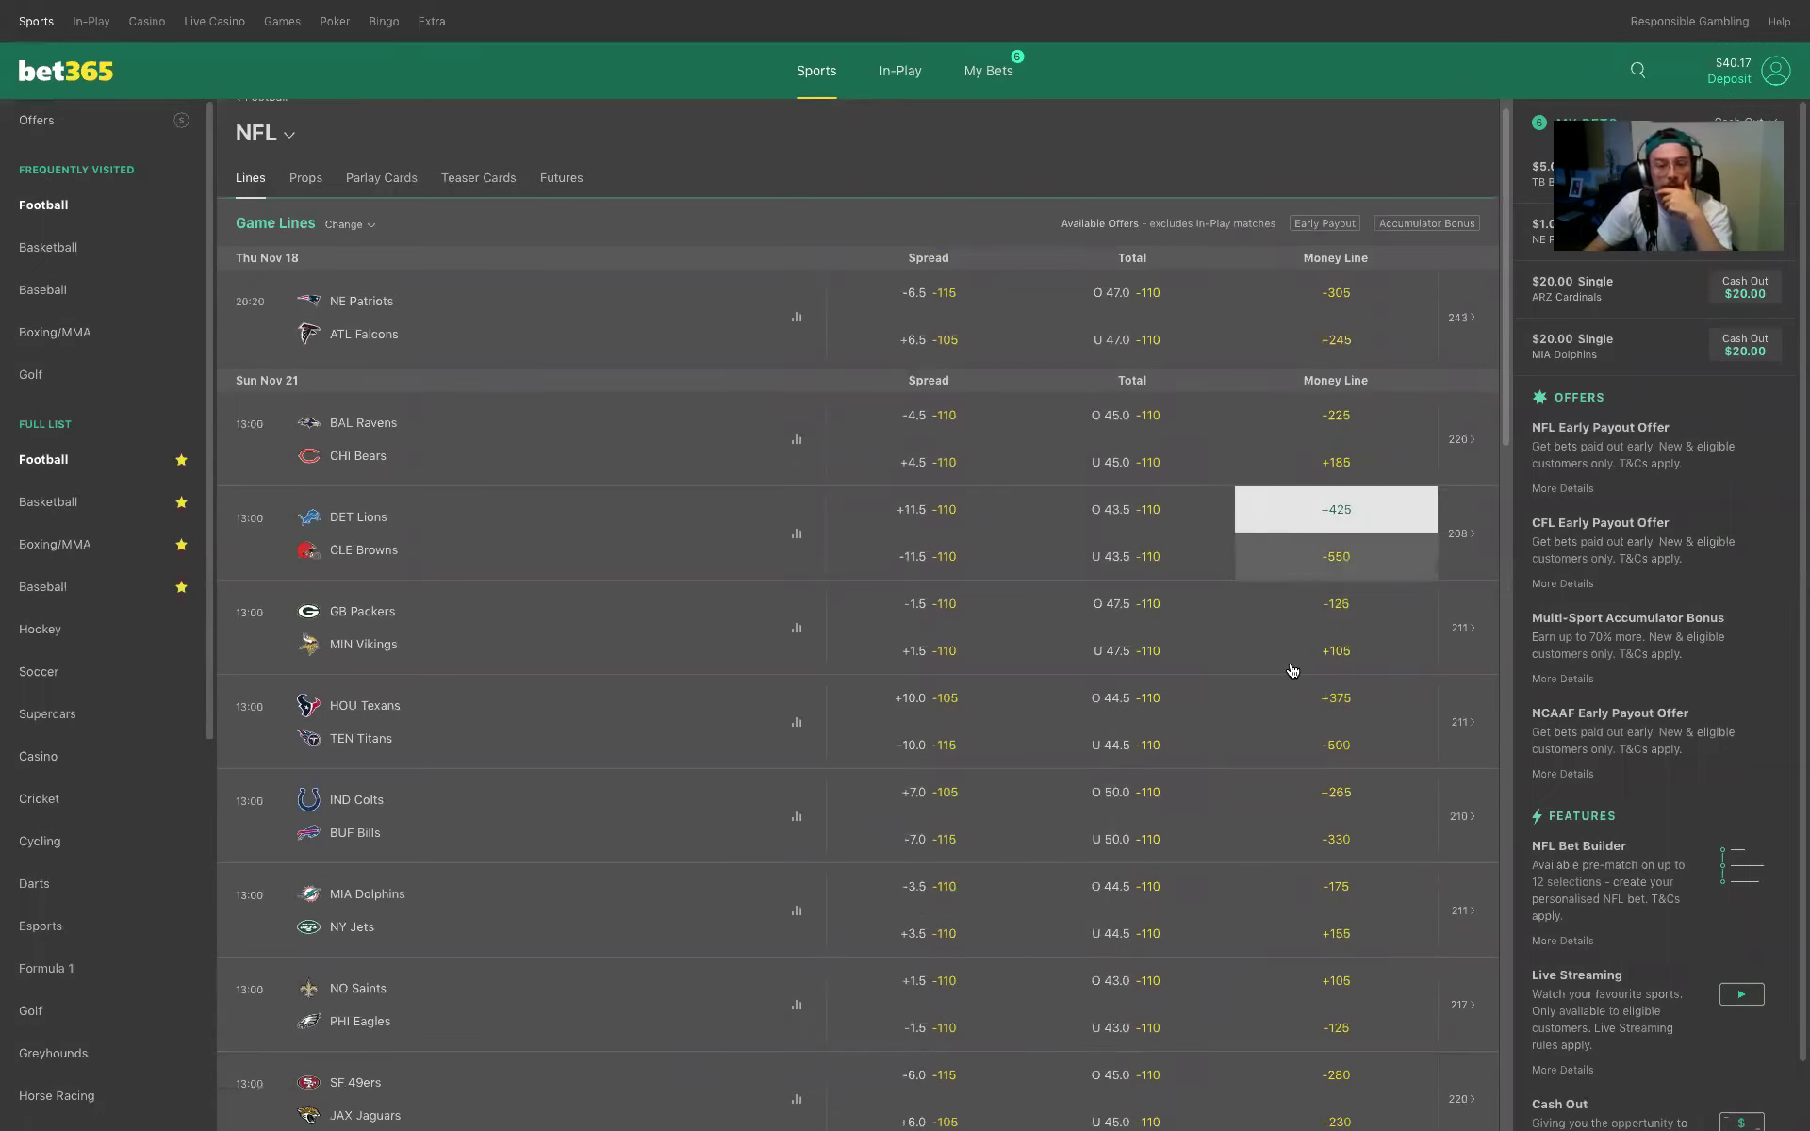
scroll(1285, 744, "down", 1)
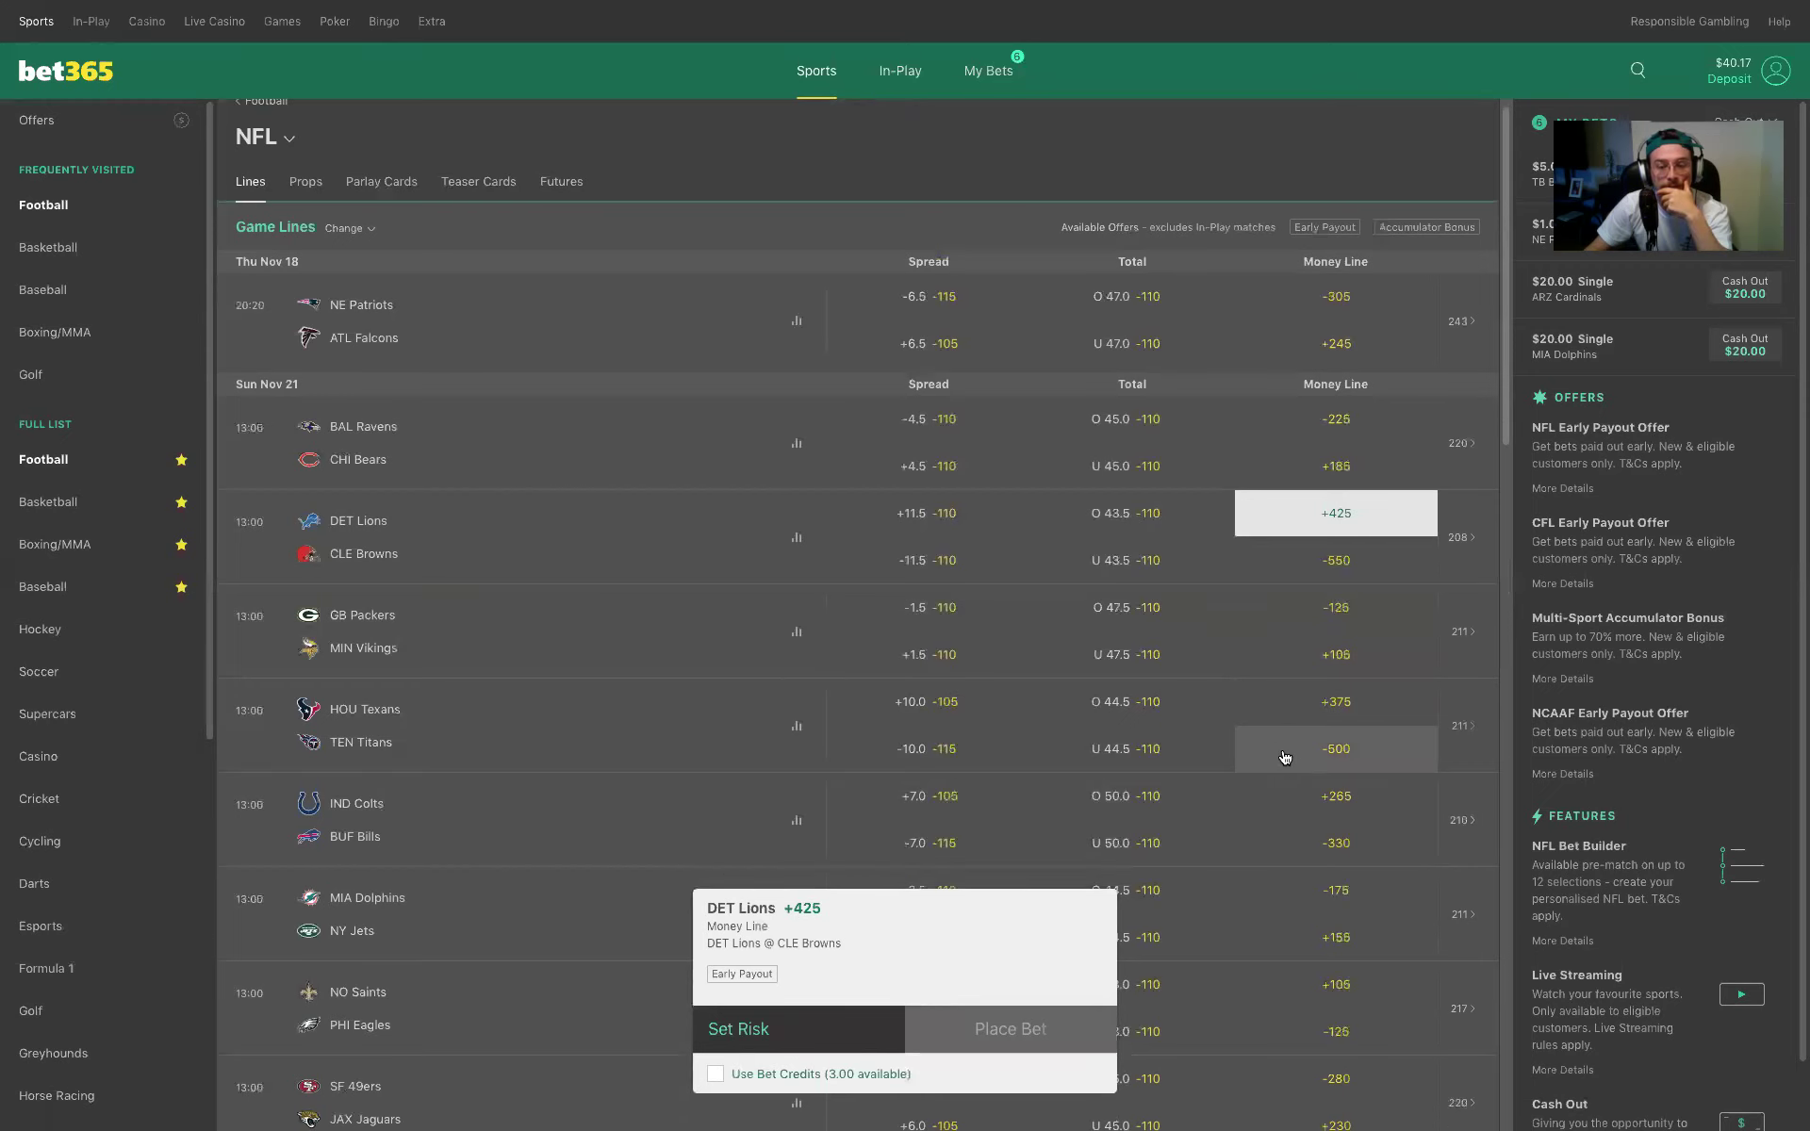
scroll(1287, 756, "down", 6)
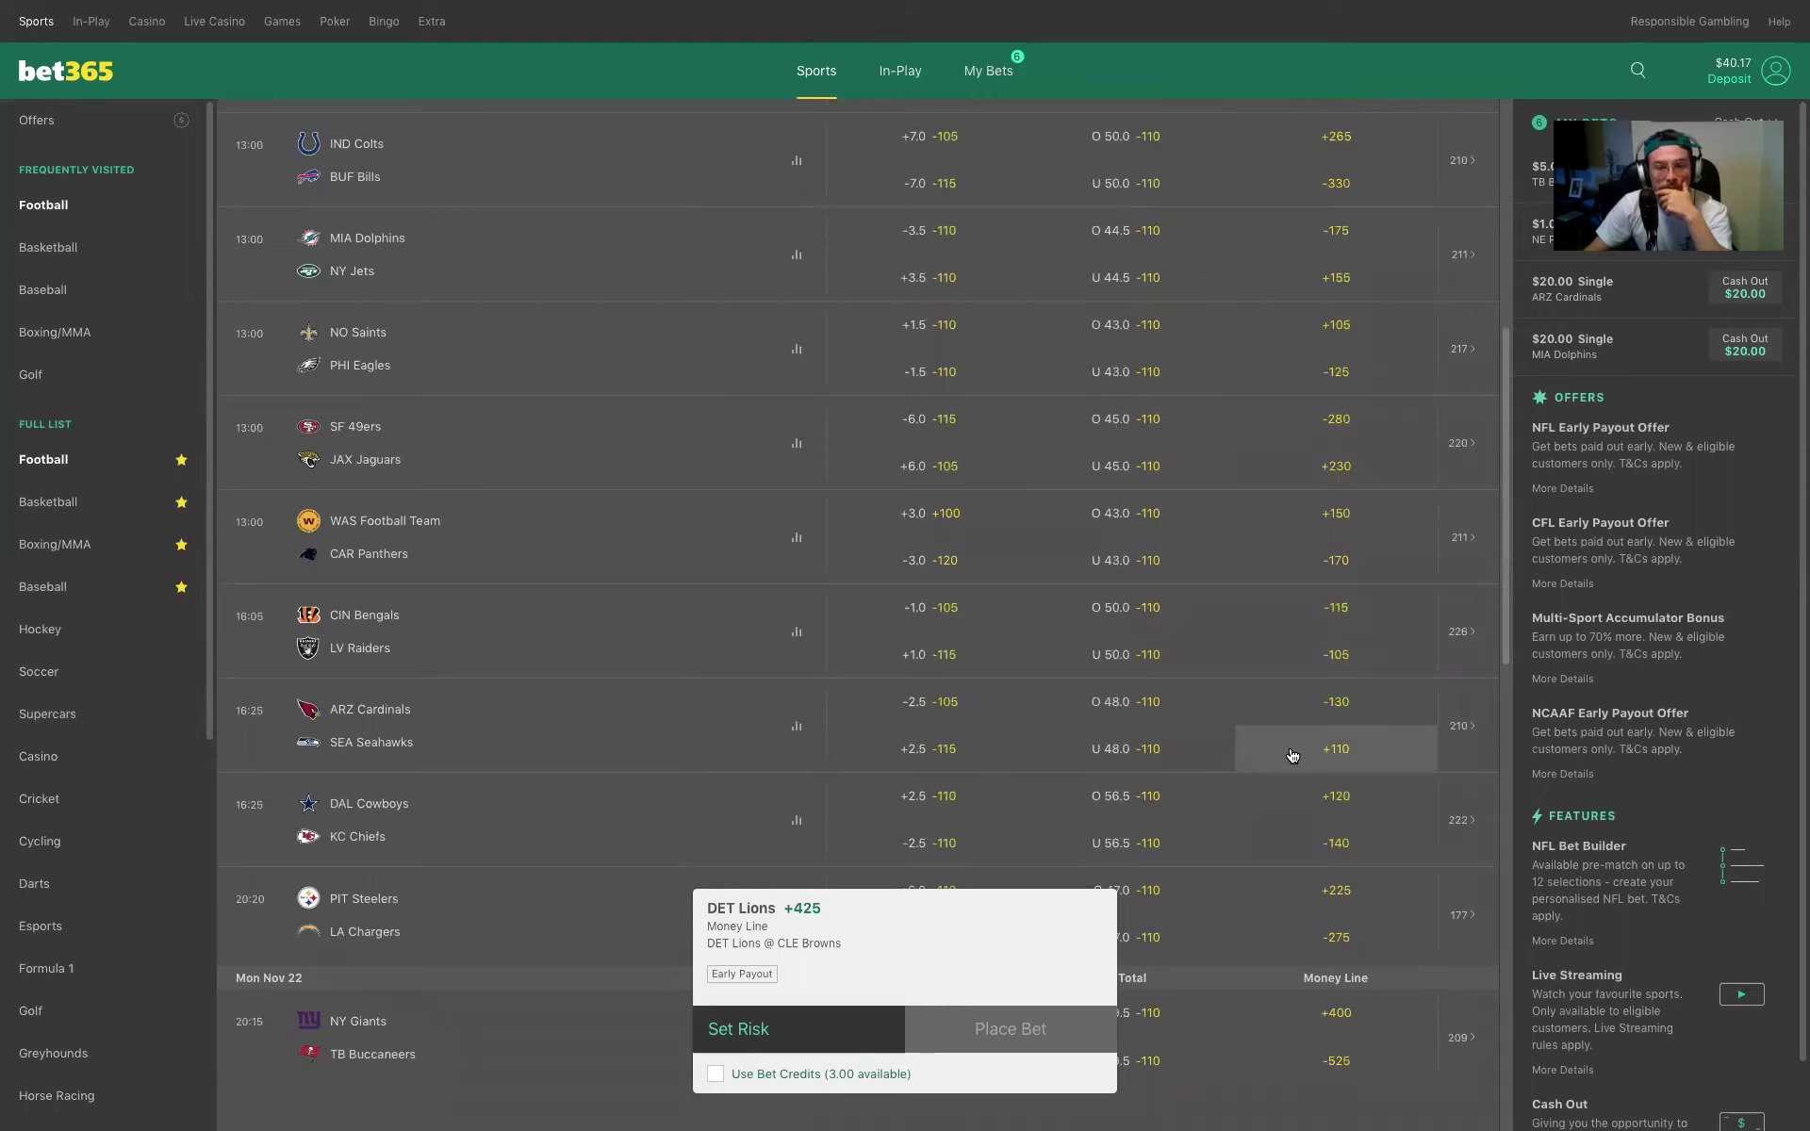
scroll(1297, 756, "down", 1)
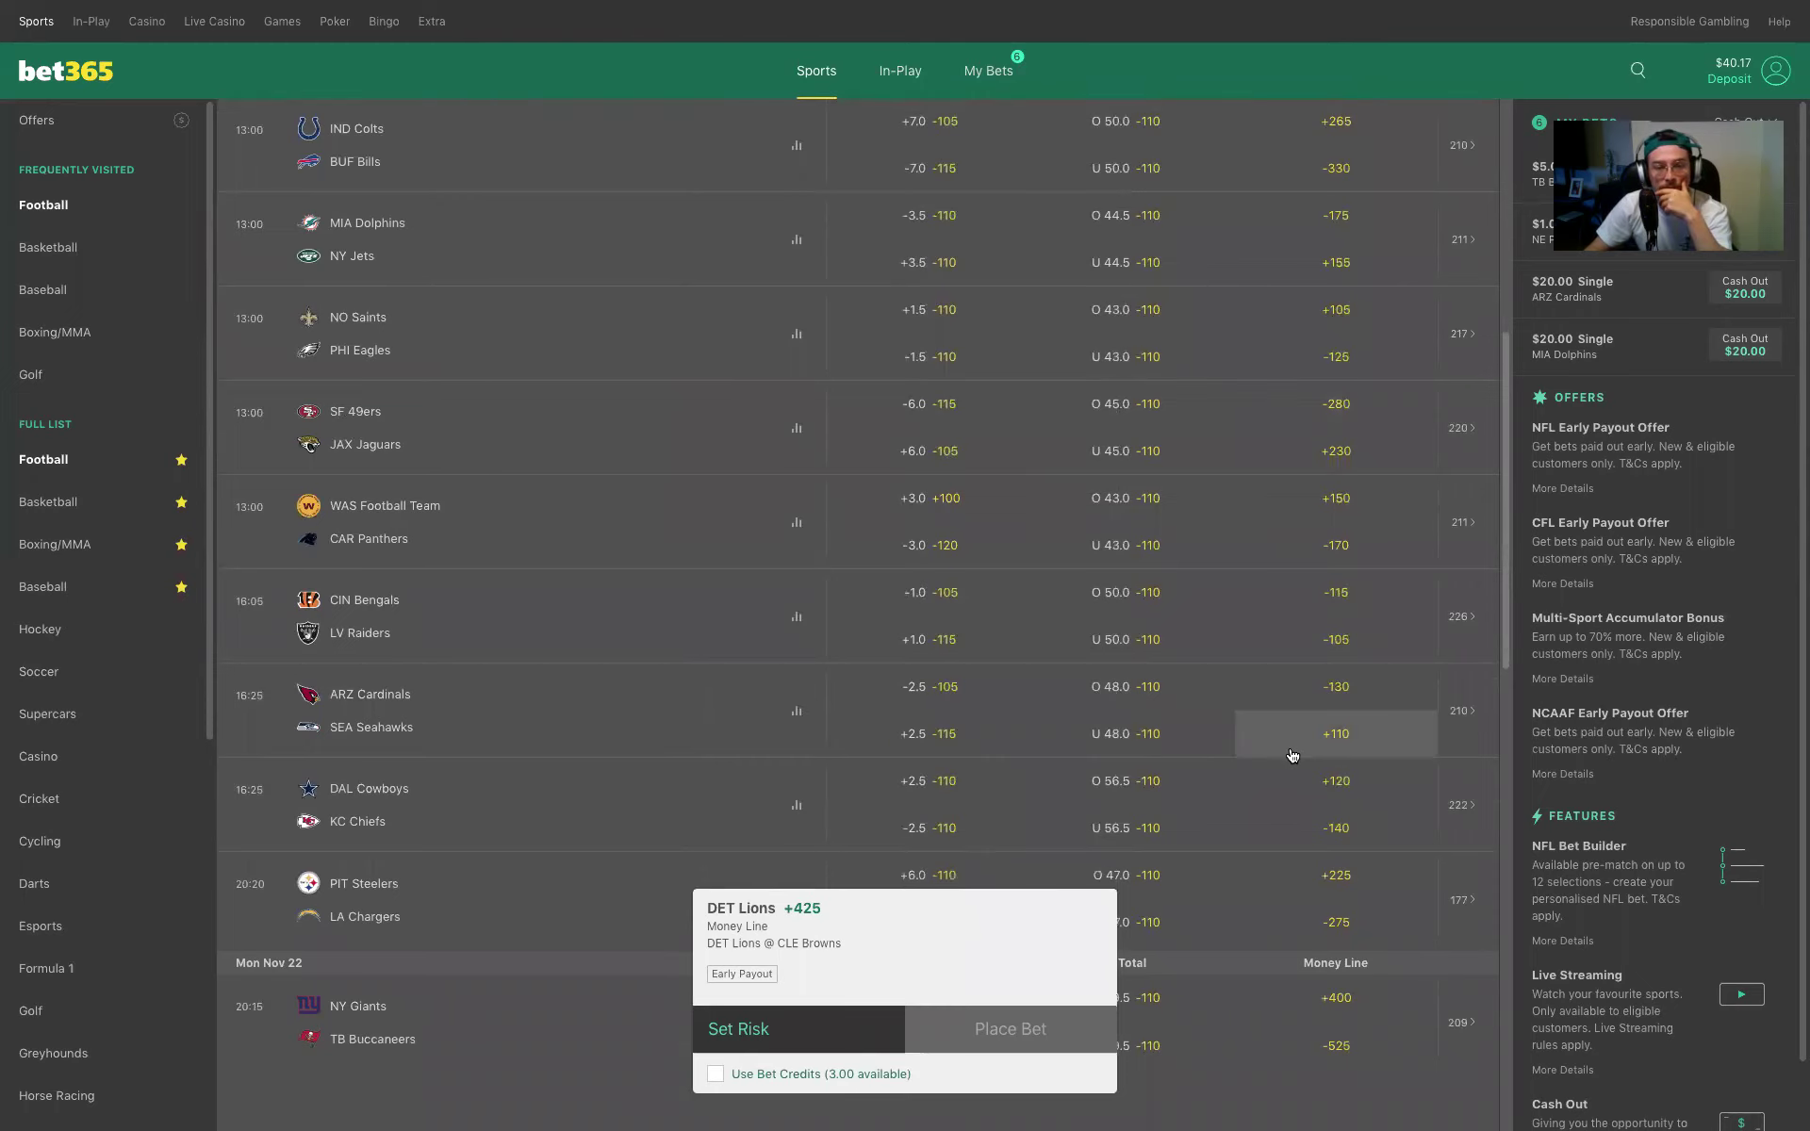
scroll(1315, 754, "down", 2)
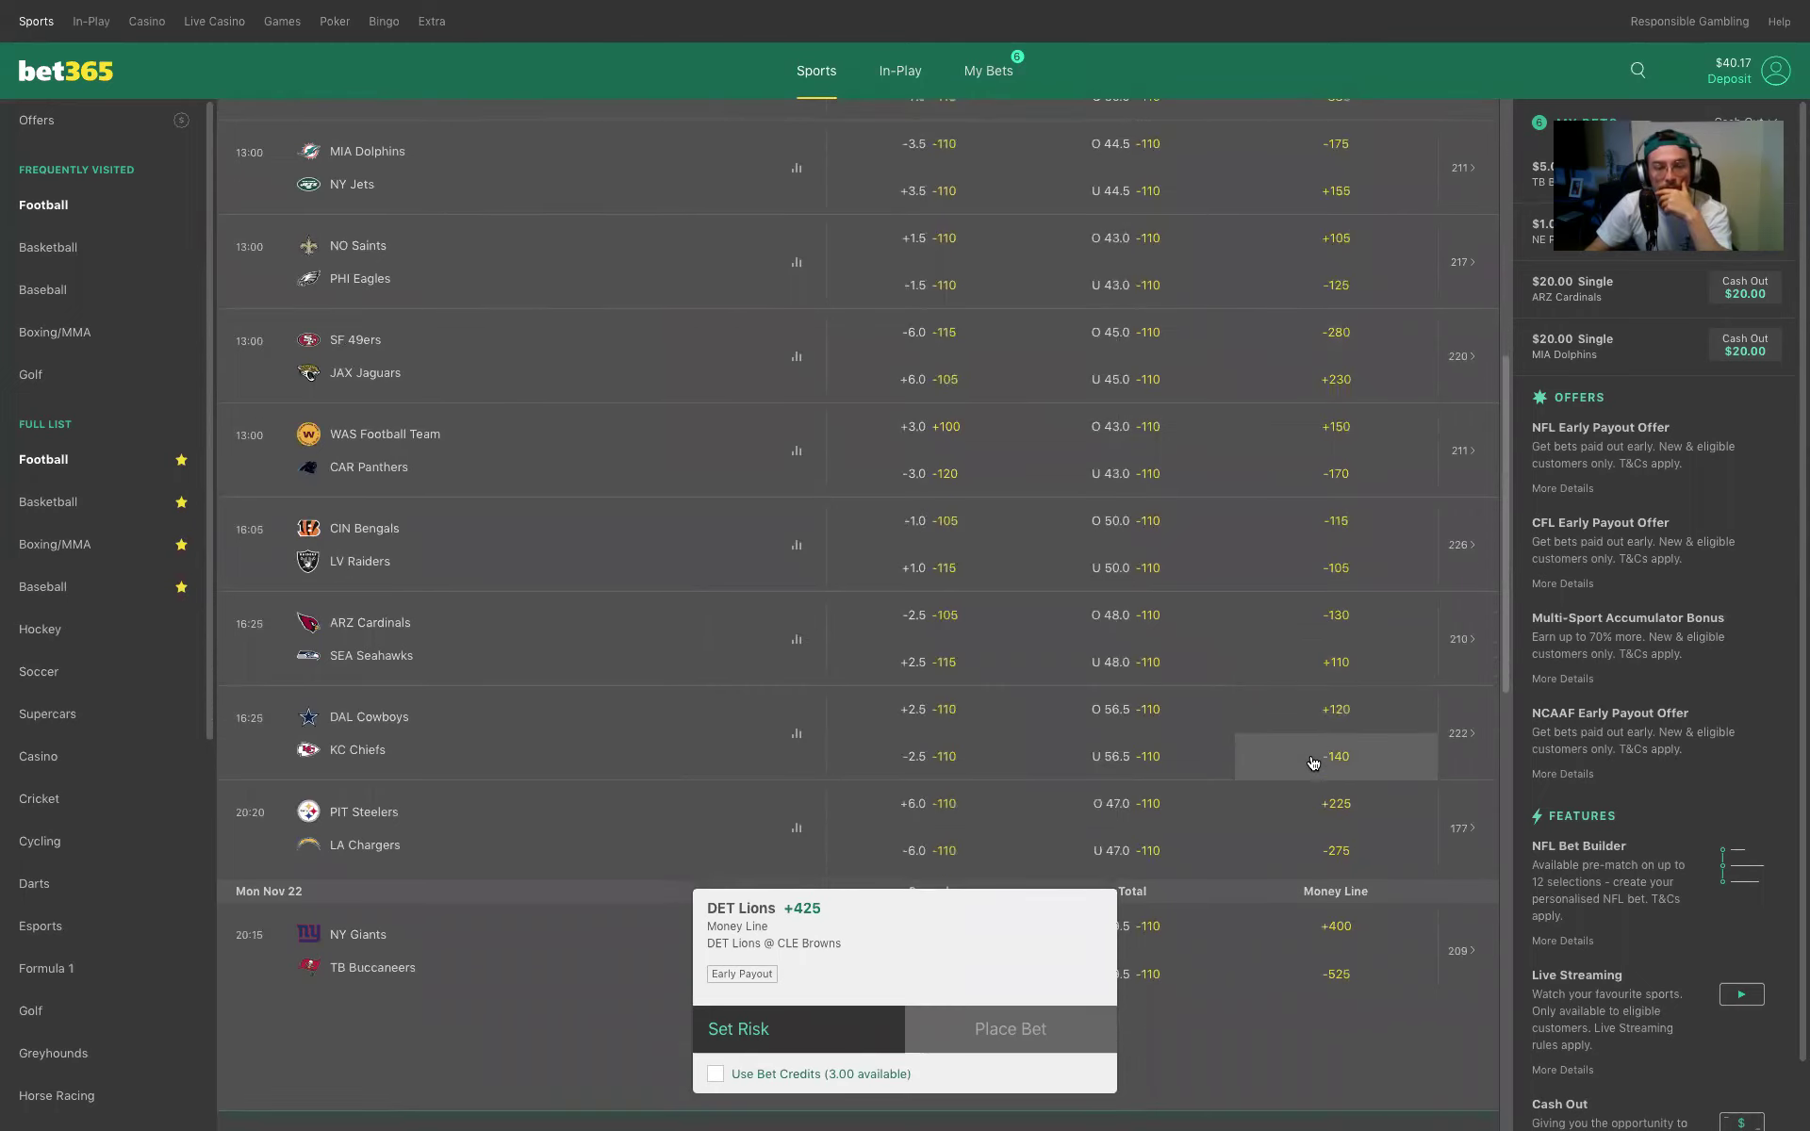
left_click(1345, 694)
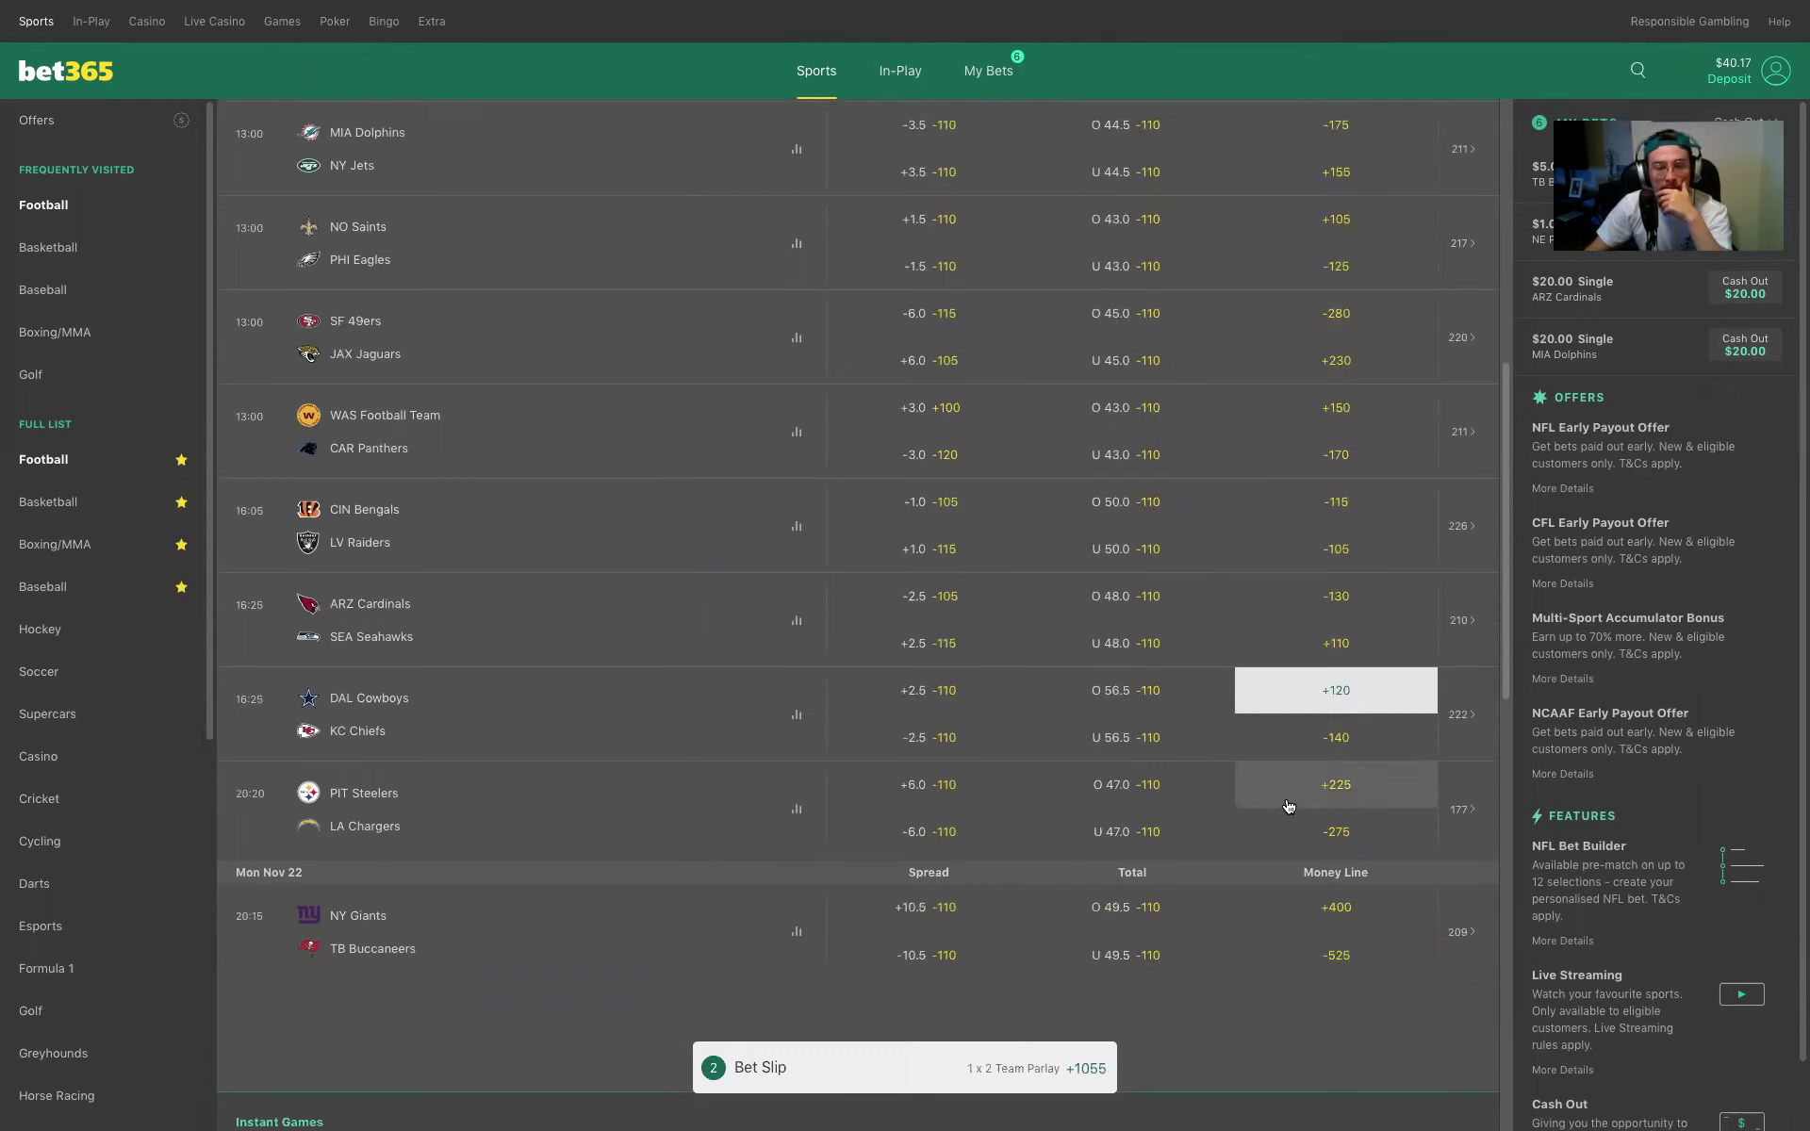
left_click(1315, 800)
scroll(1187, 801, "up", 1)
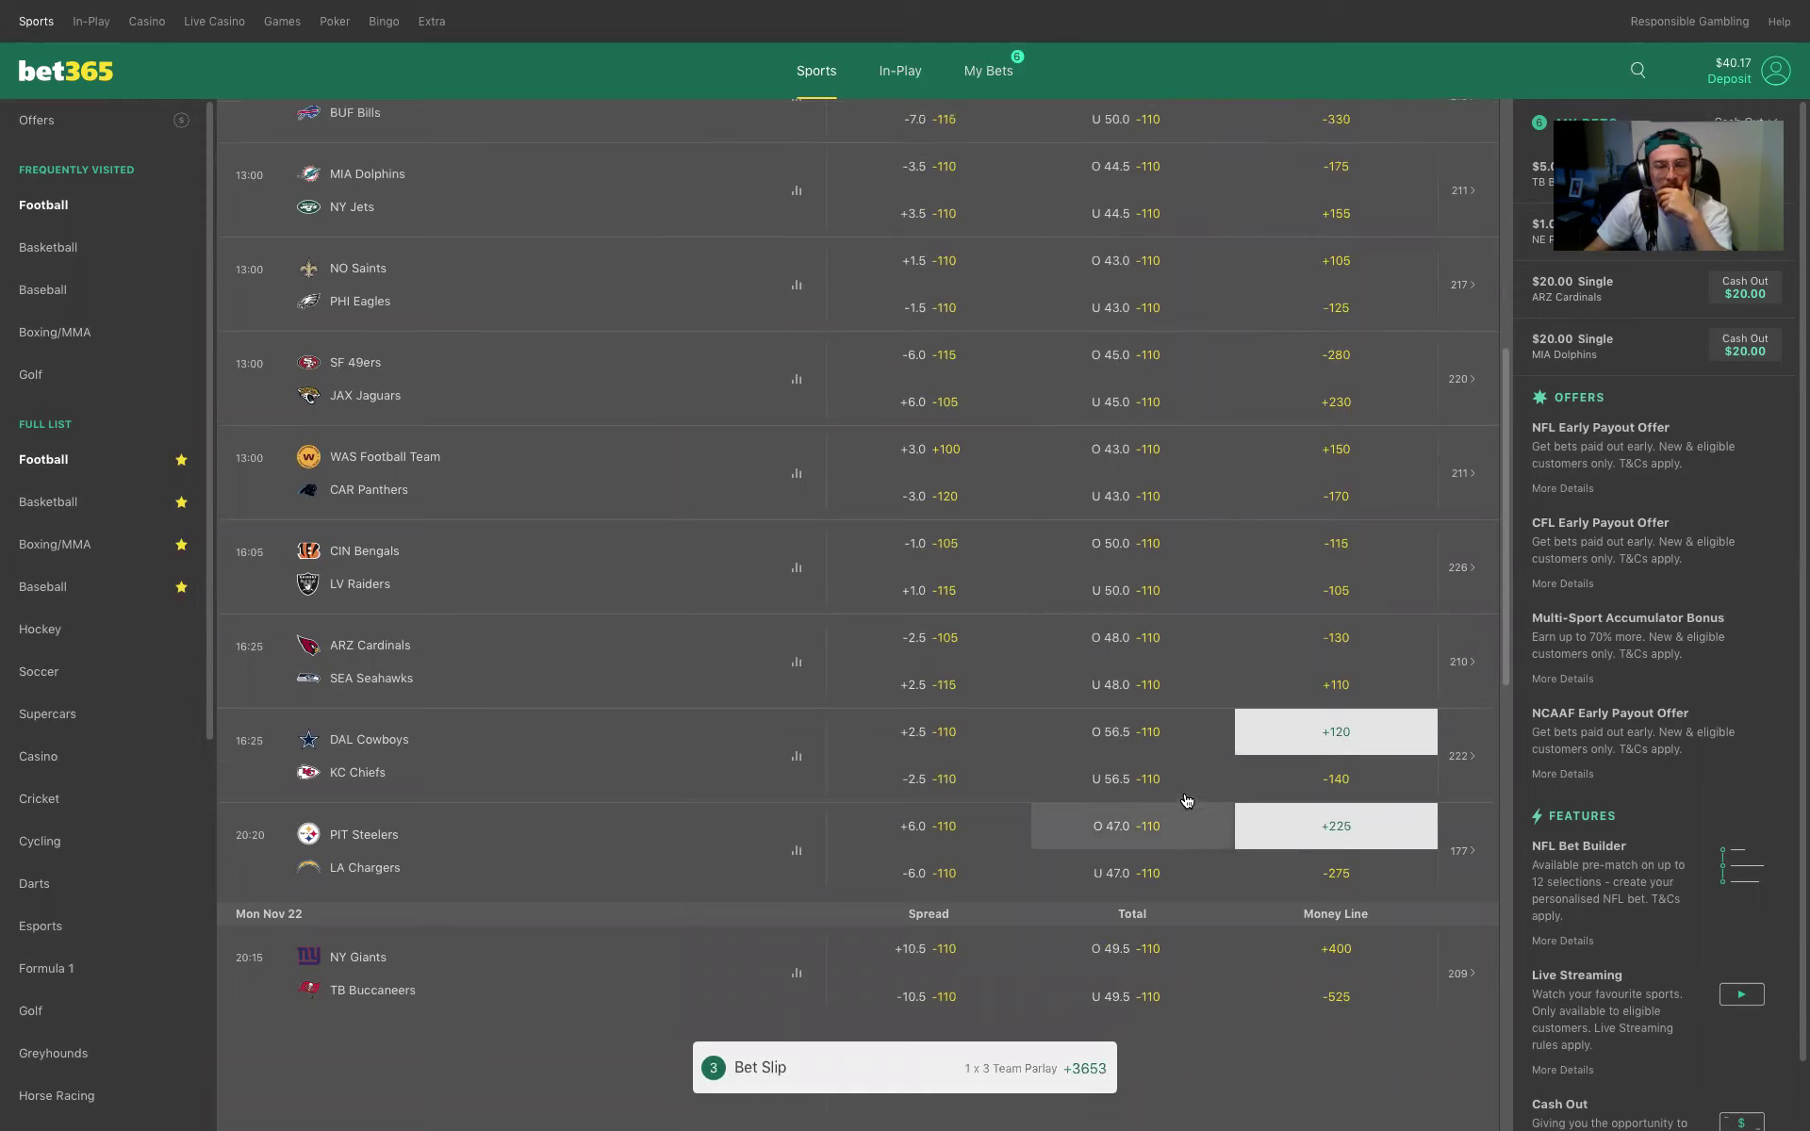
scroll(1187, 800, "up", 3)
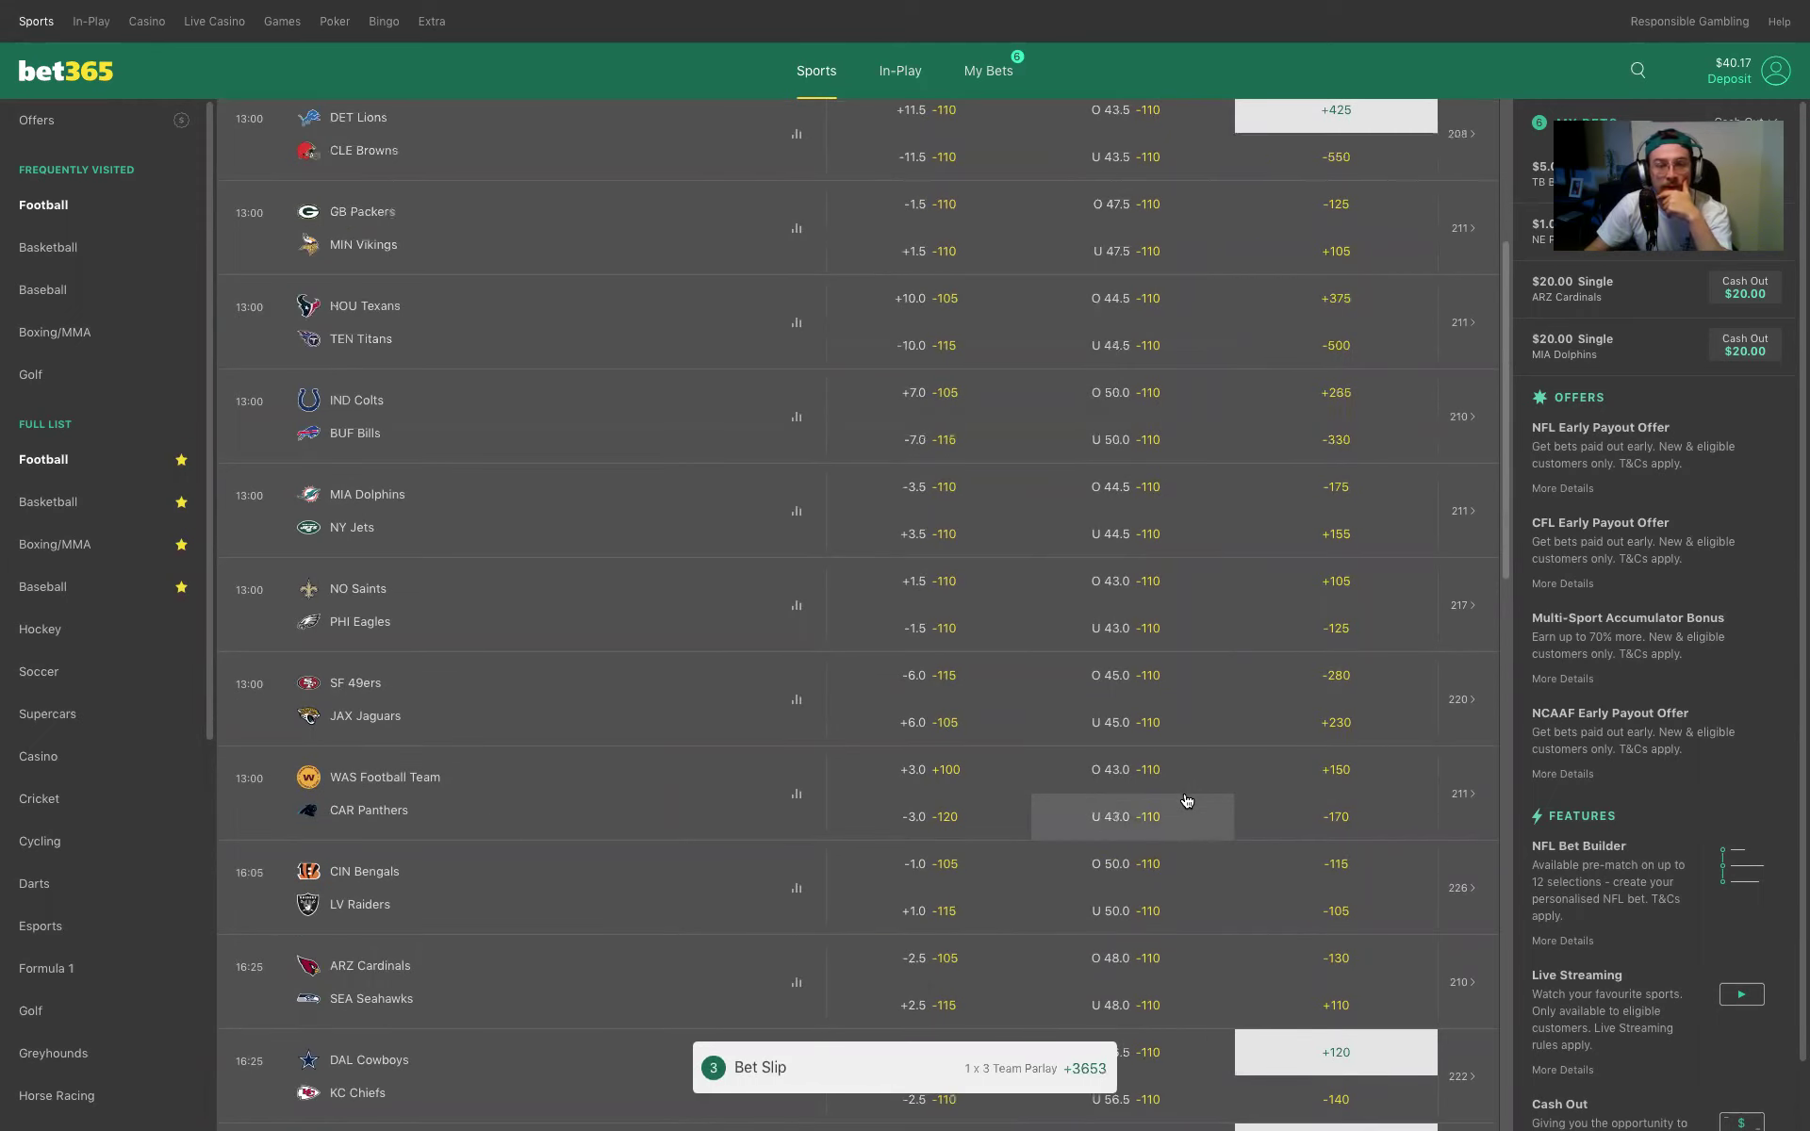
scroll(1187, 801, "up", 3)
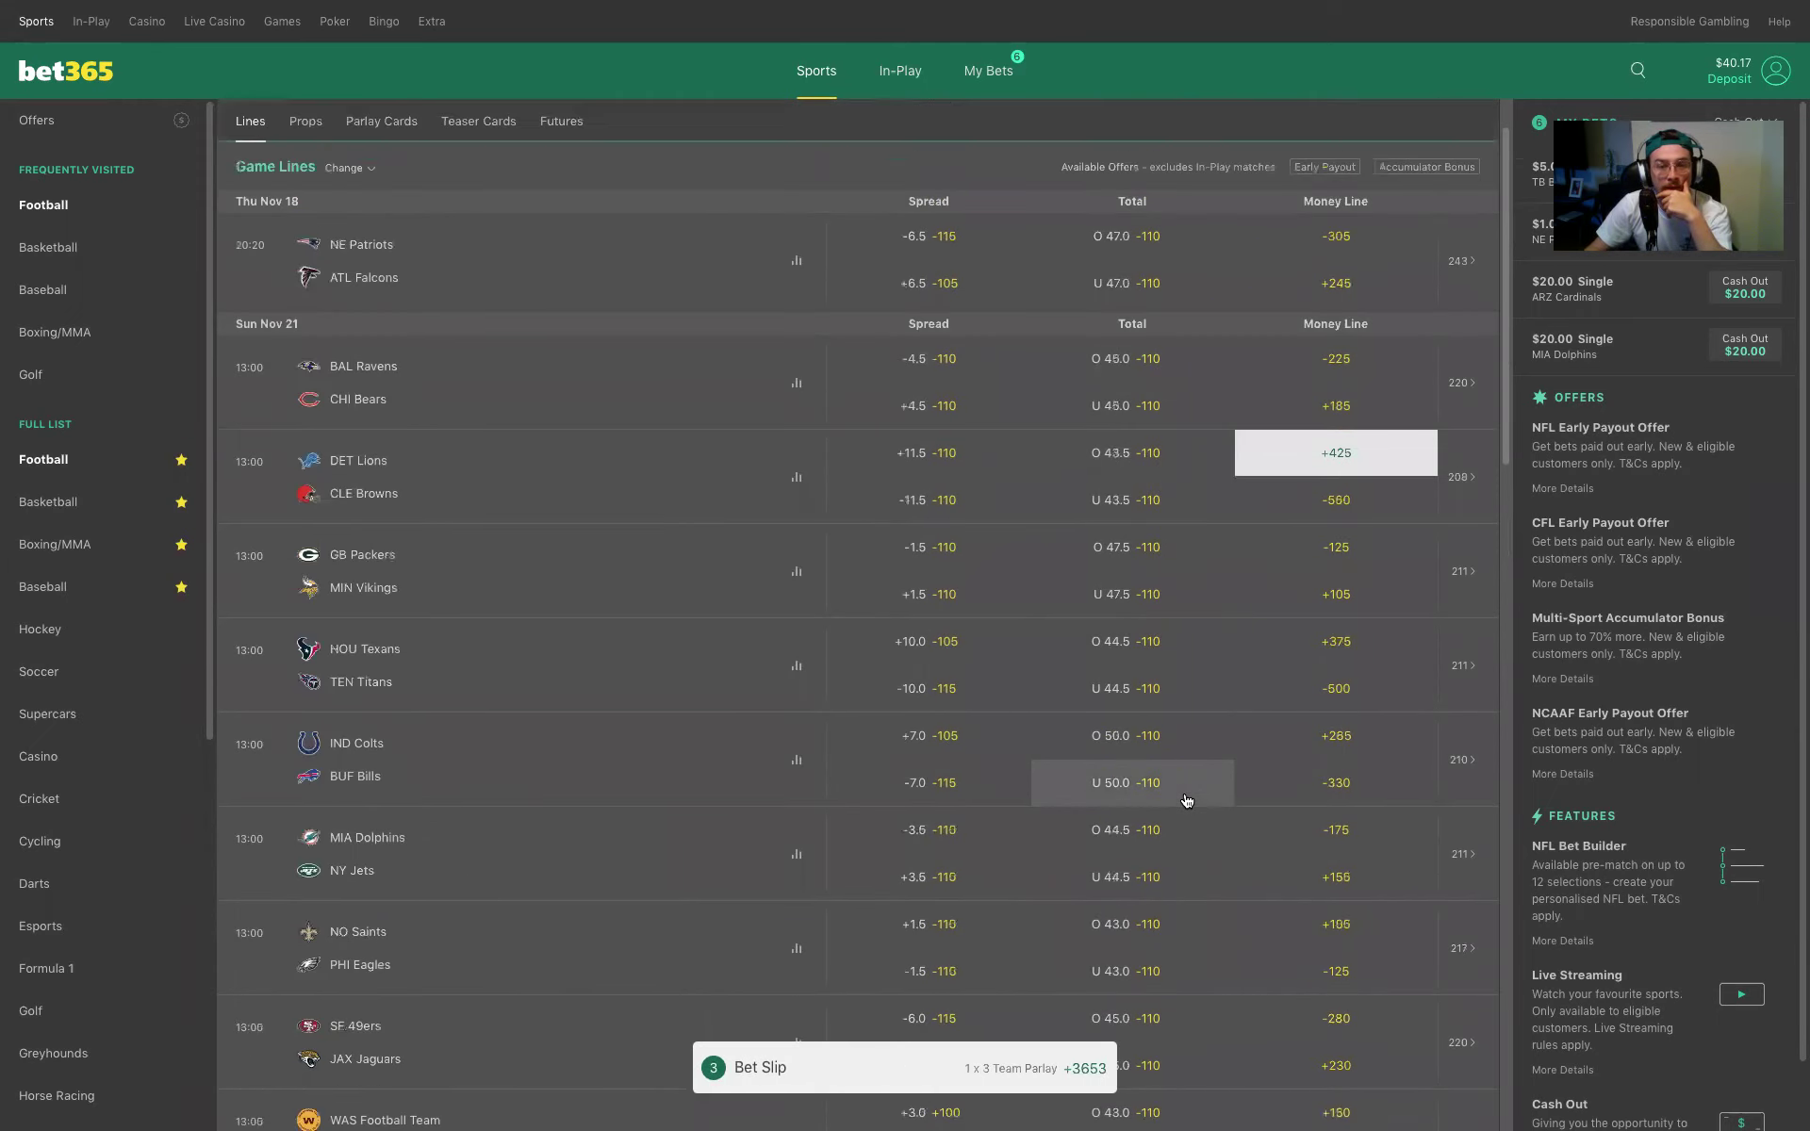
left_click(991, 1073)
Stake $1.00 on the 3 Team Parlay with bet credits left off, then close the confirmation.
left_click(1096, 1007)
type("1")
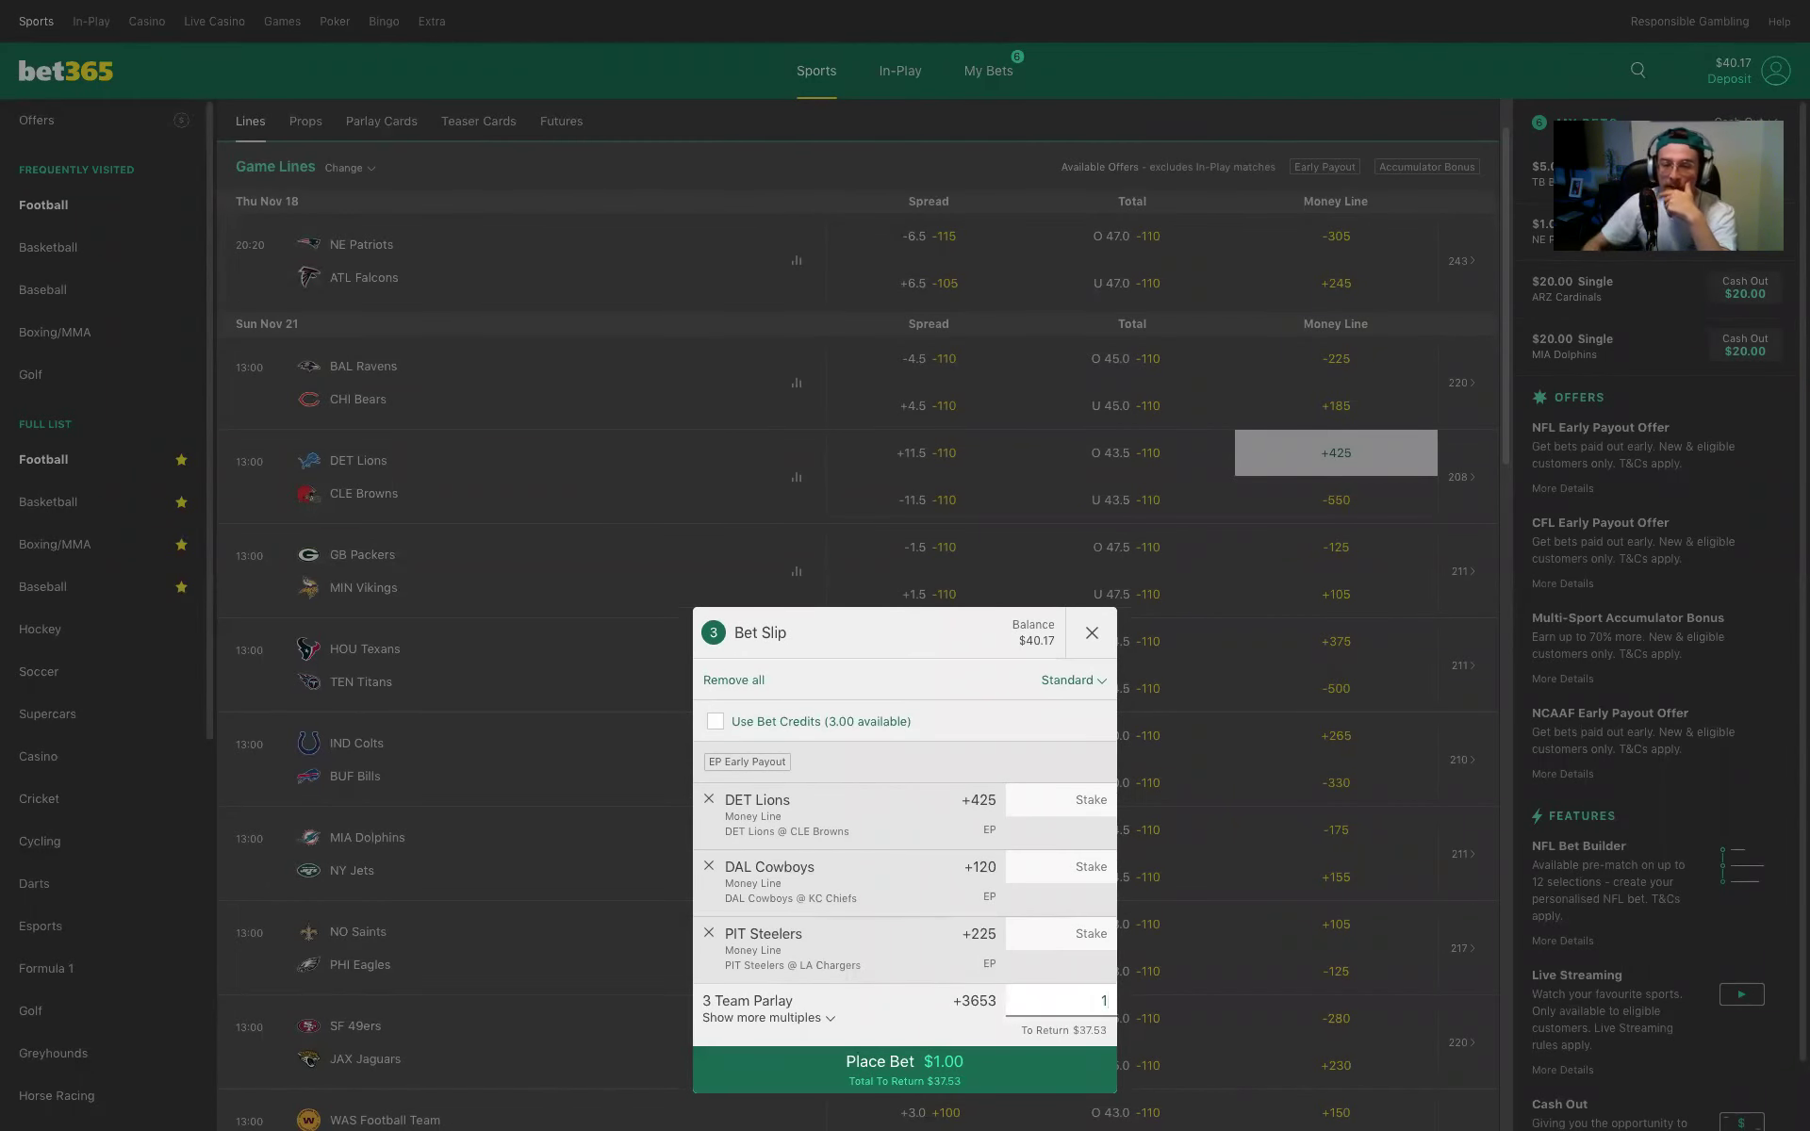
left_click(716, 722)
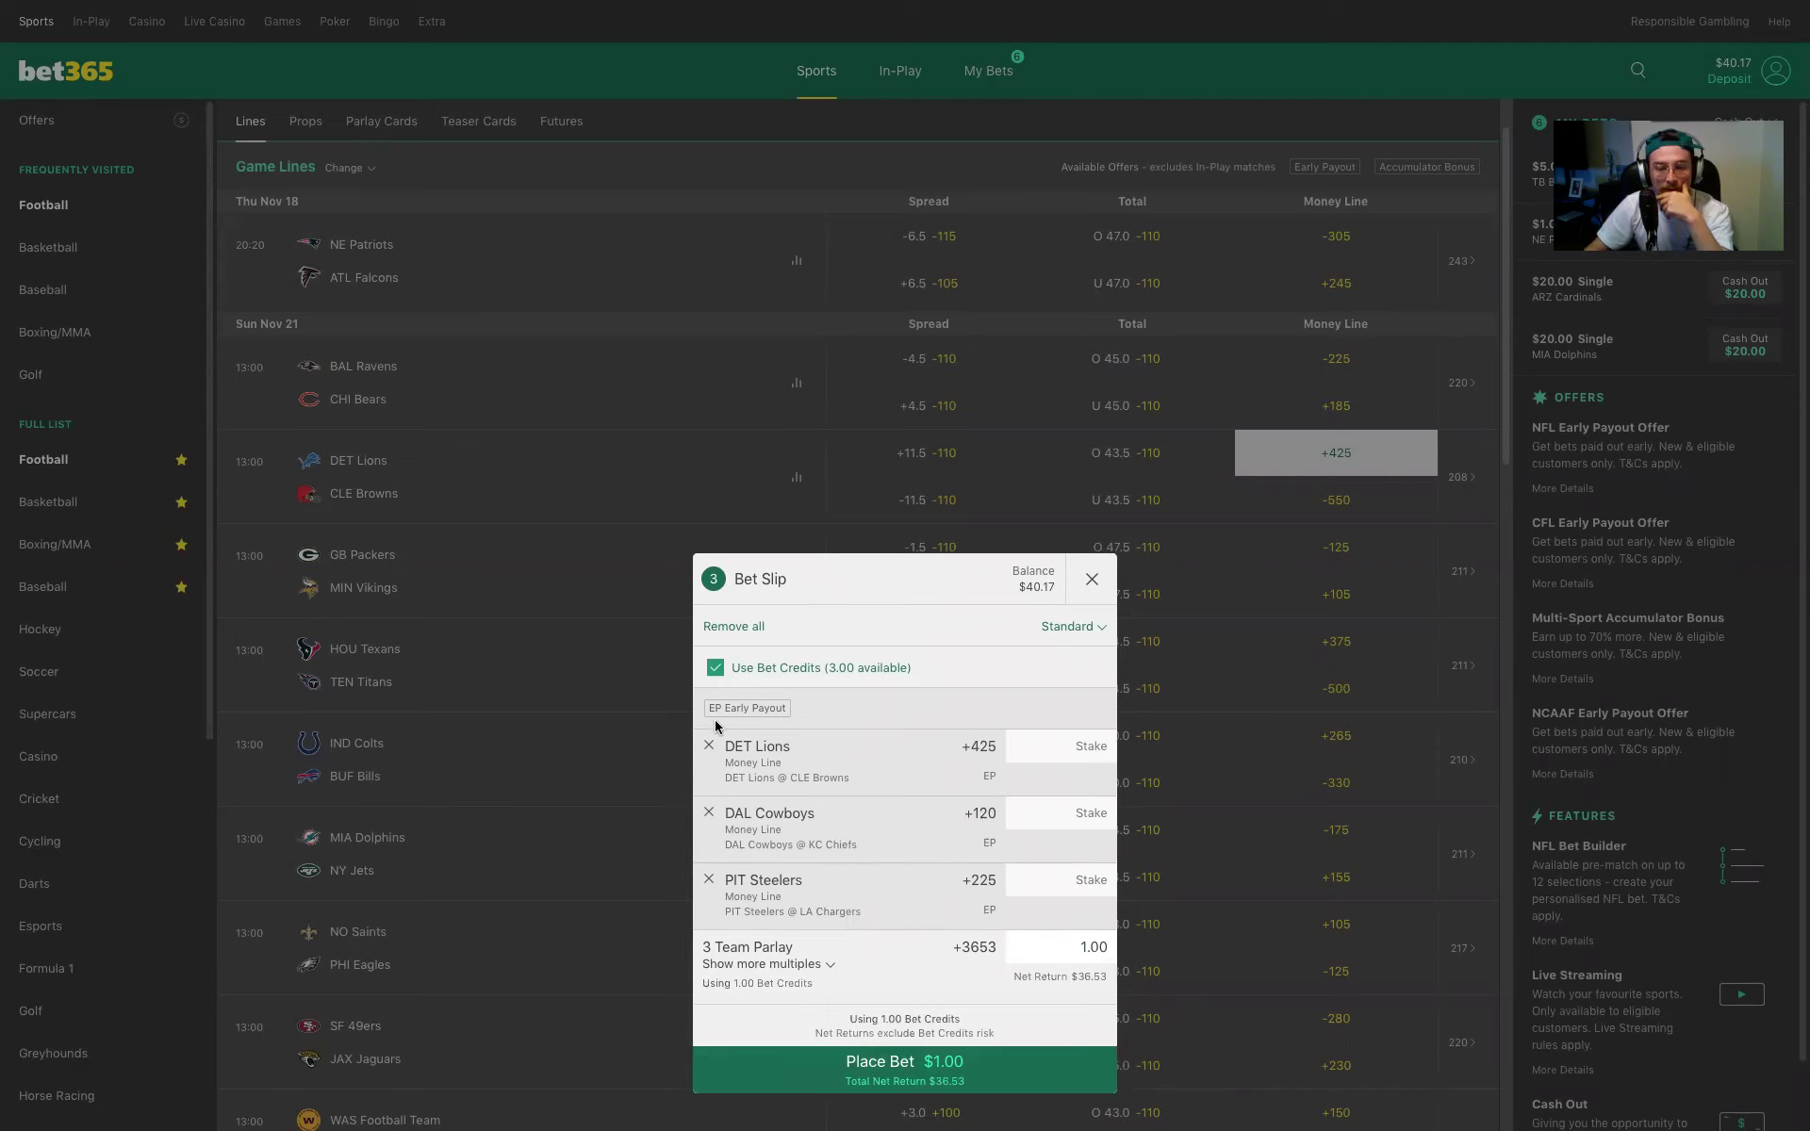
left_click(754, 669)
left_click(765, 724)
left_click(807, 667)
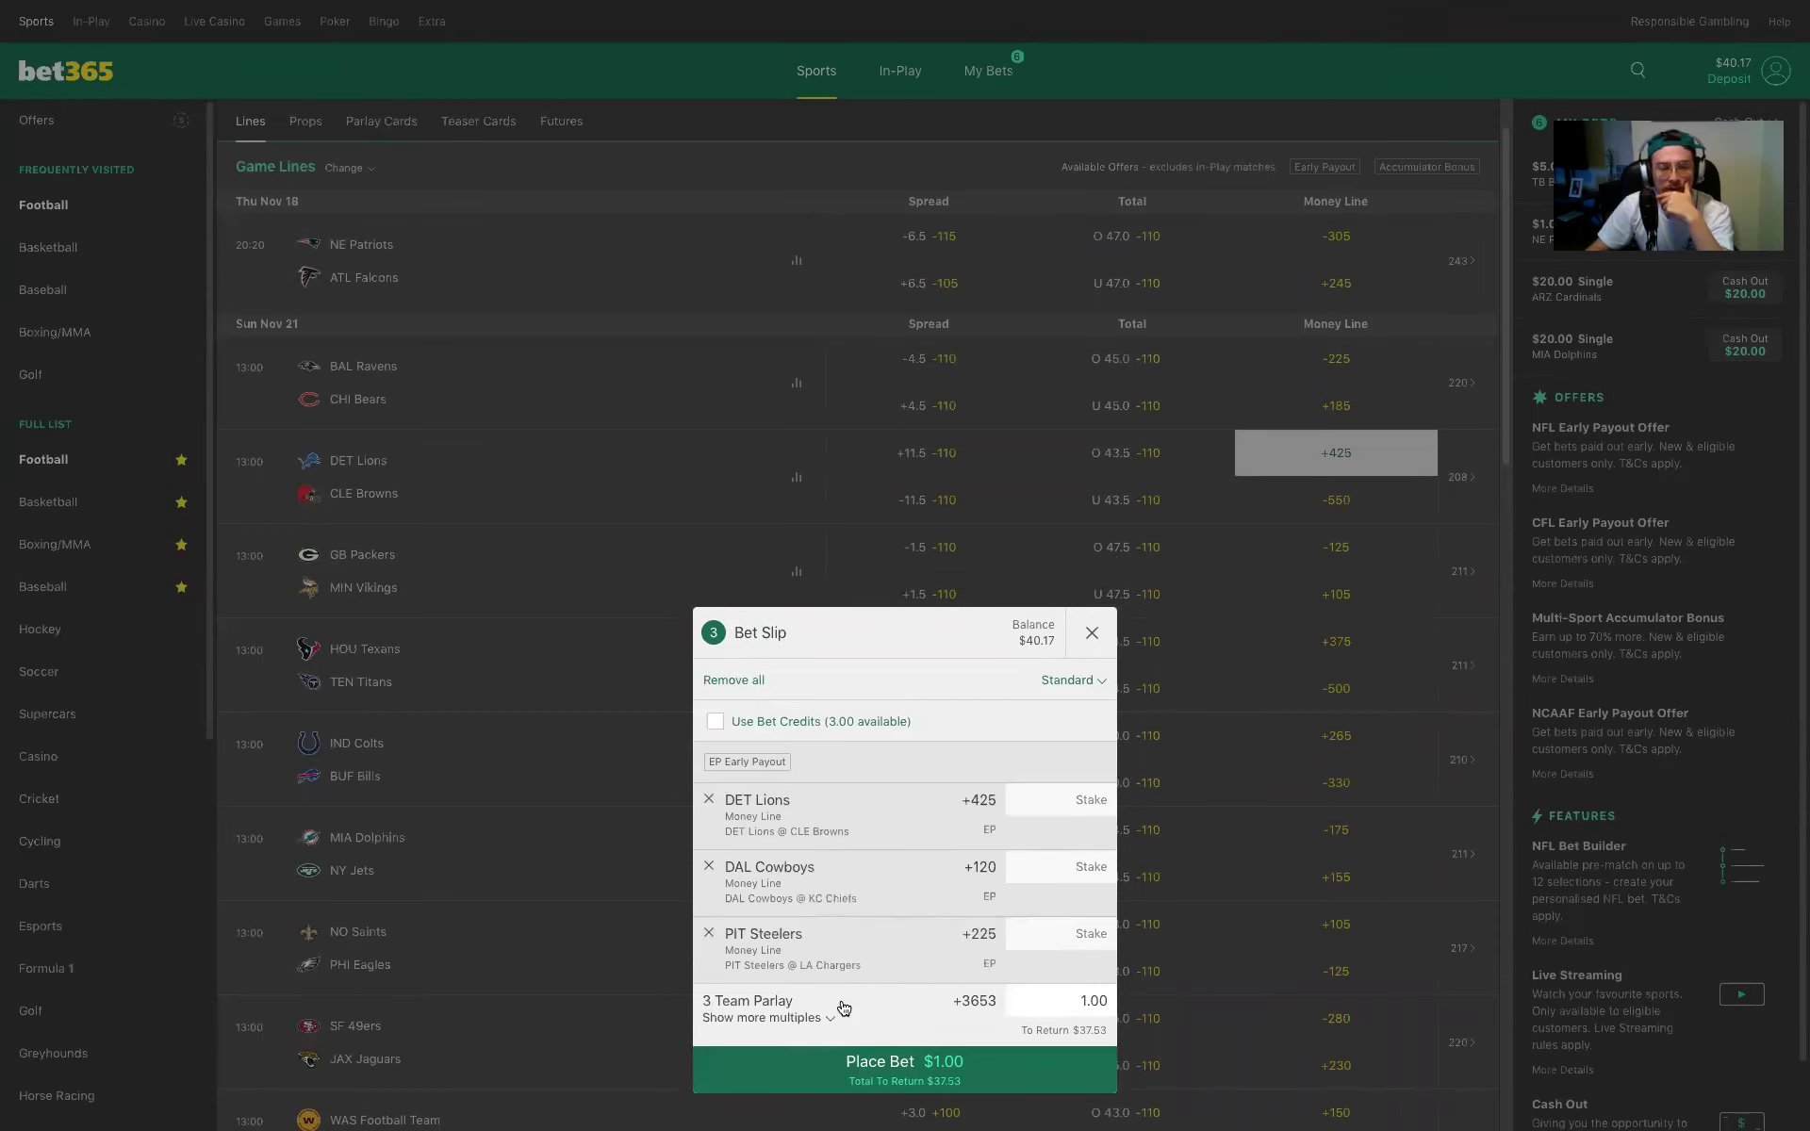
left_click(1093, 1074)
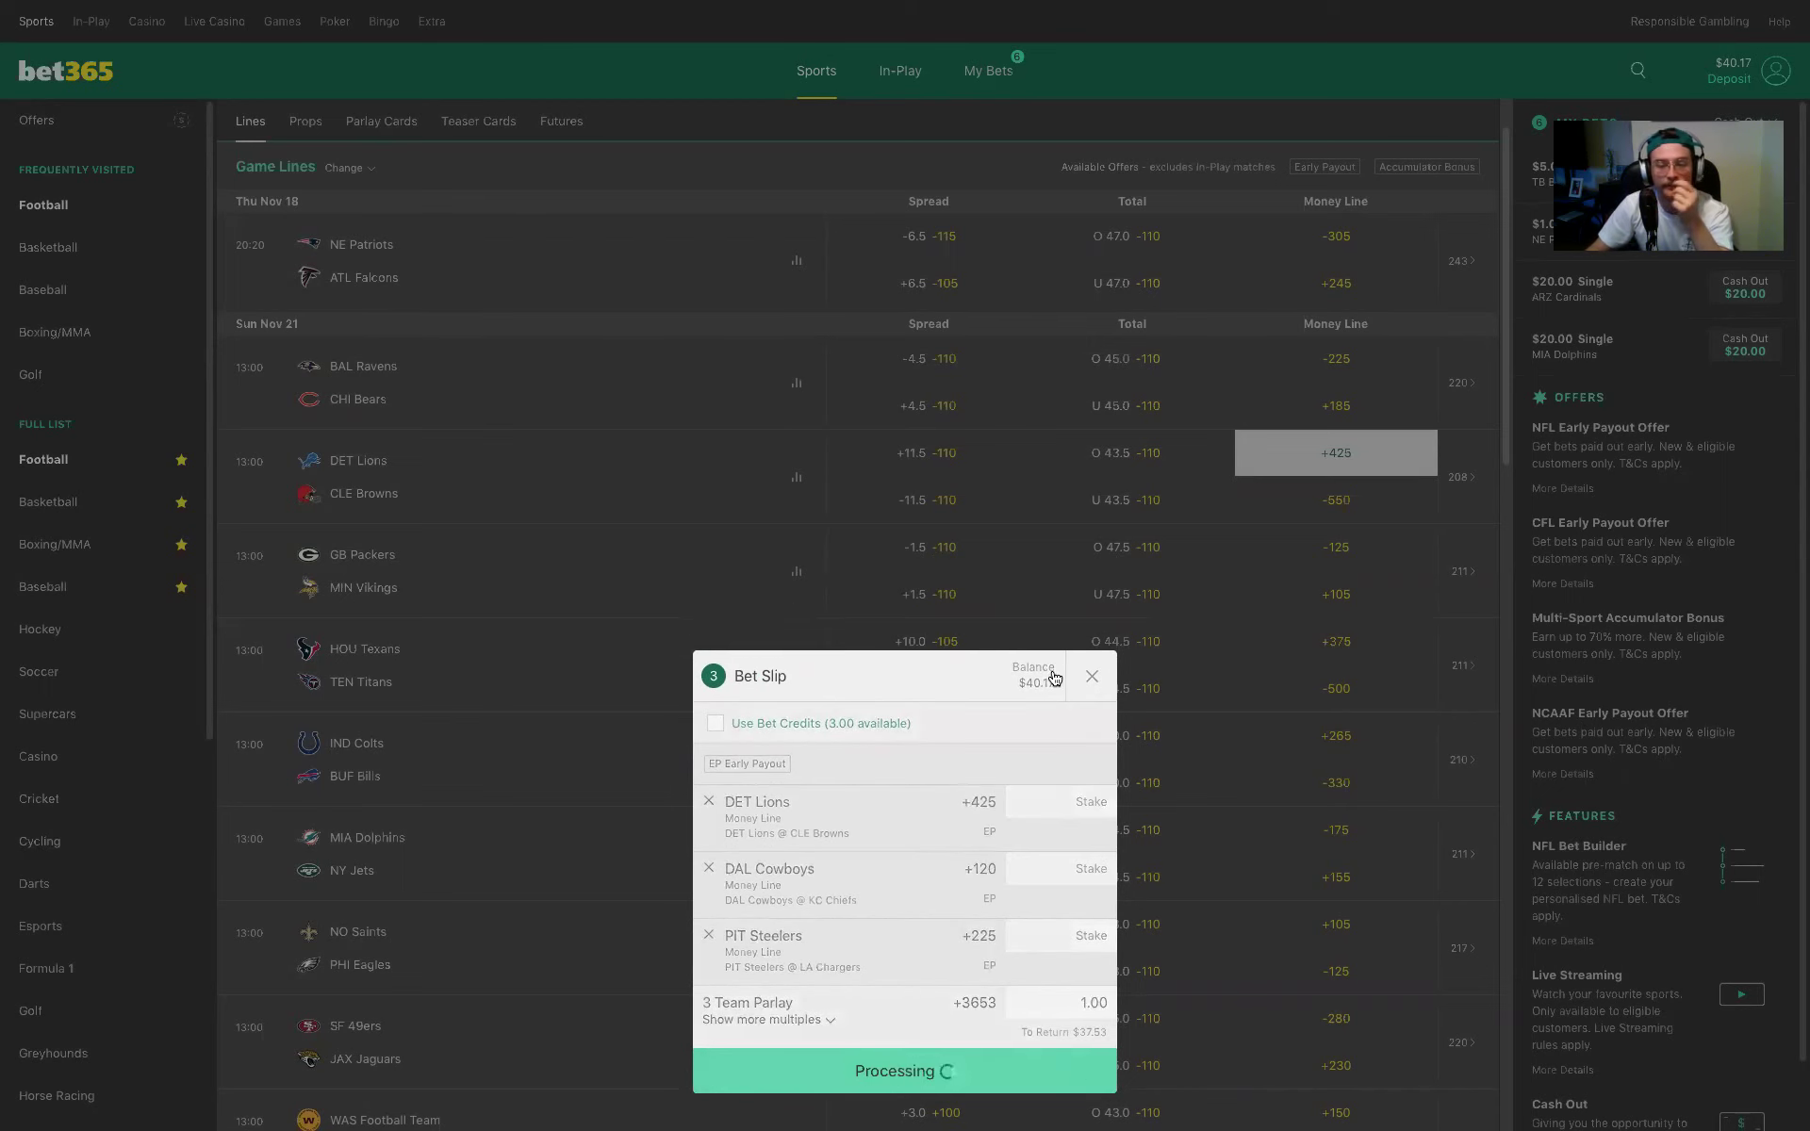
left_click(1084, 715)
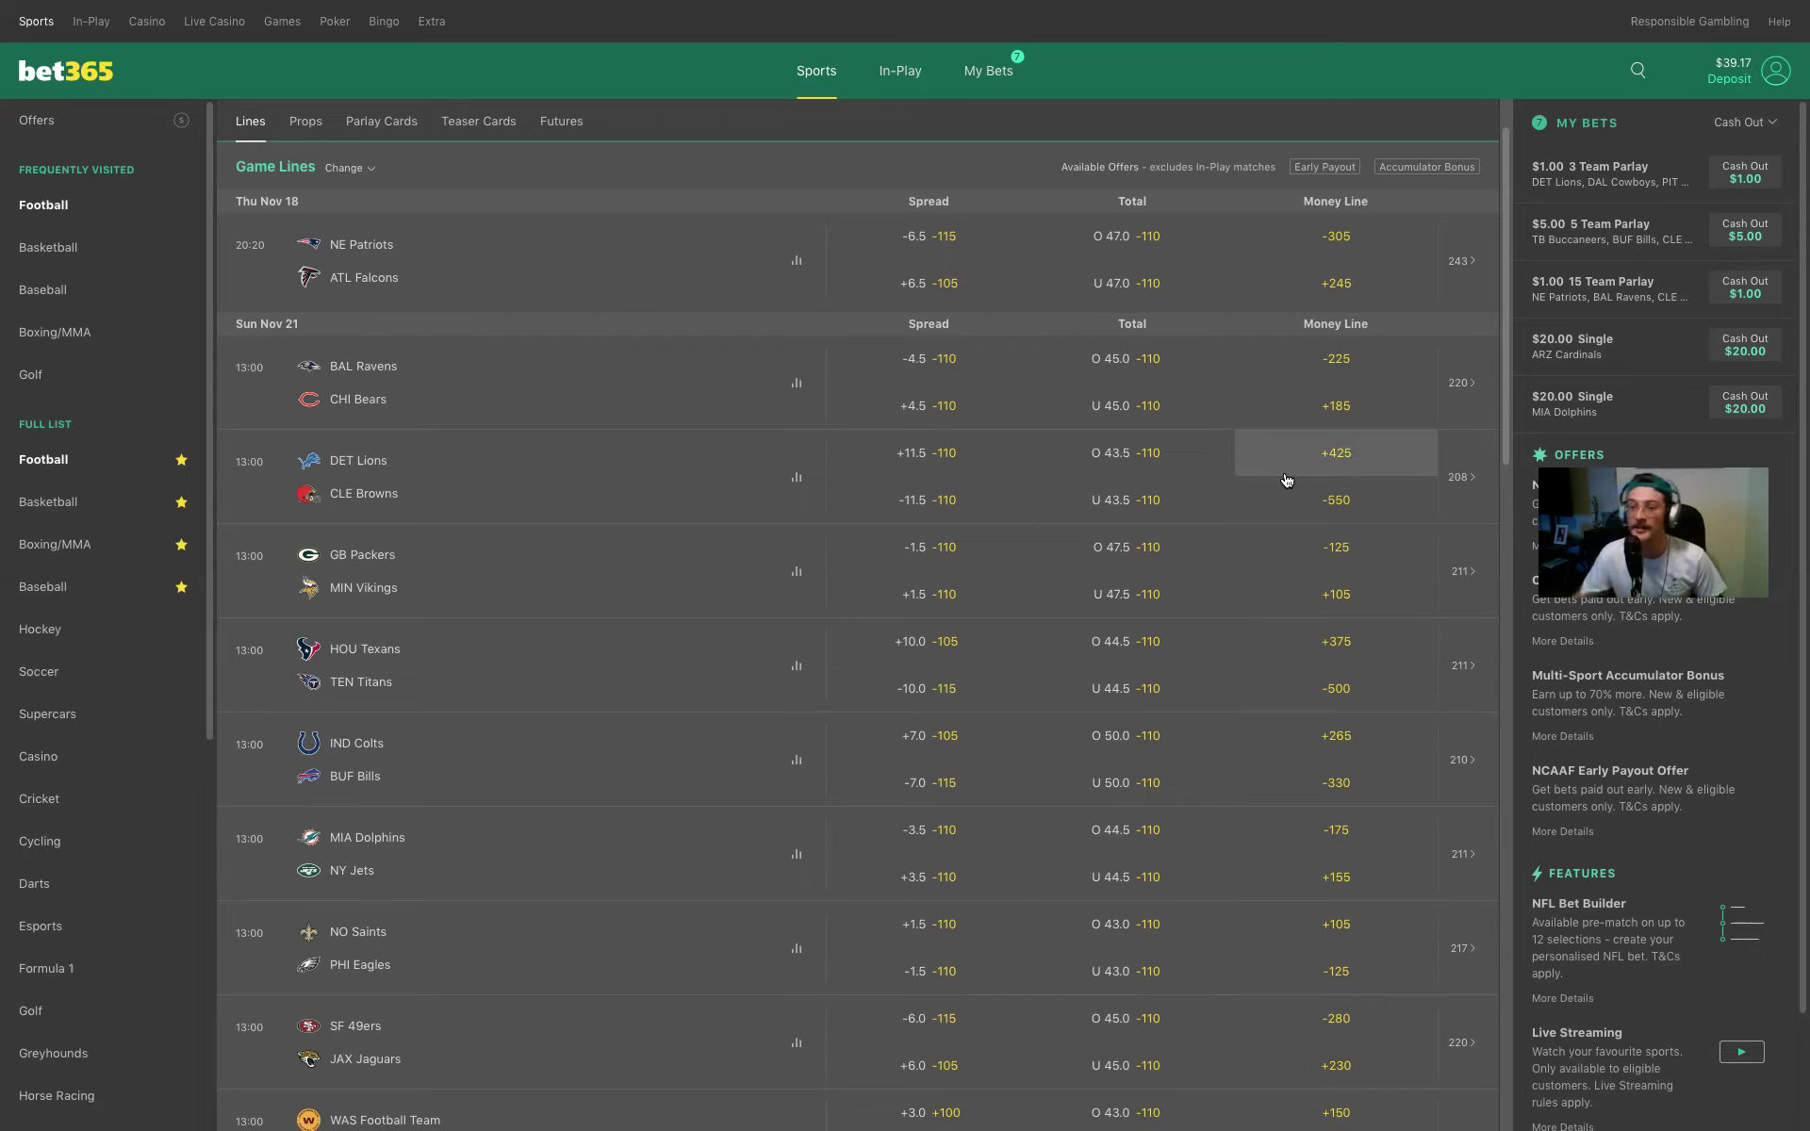
scroll(1084, 1075, "down", 1)
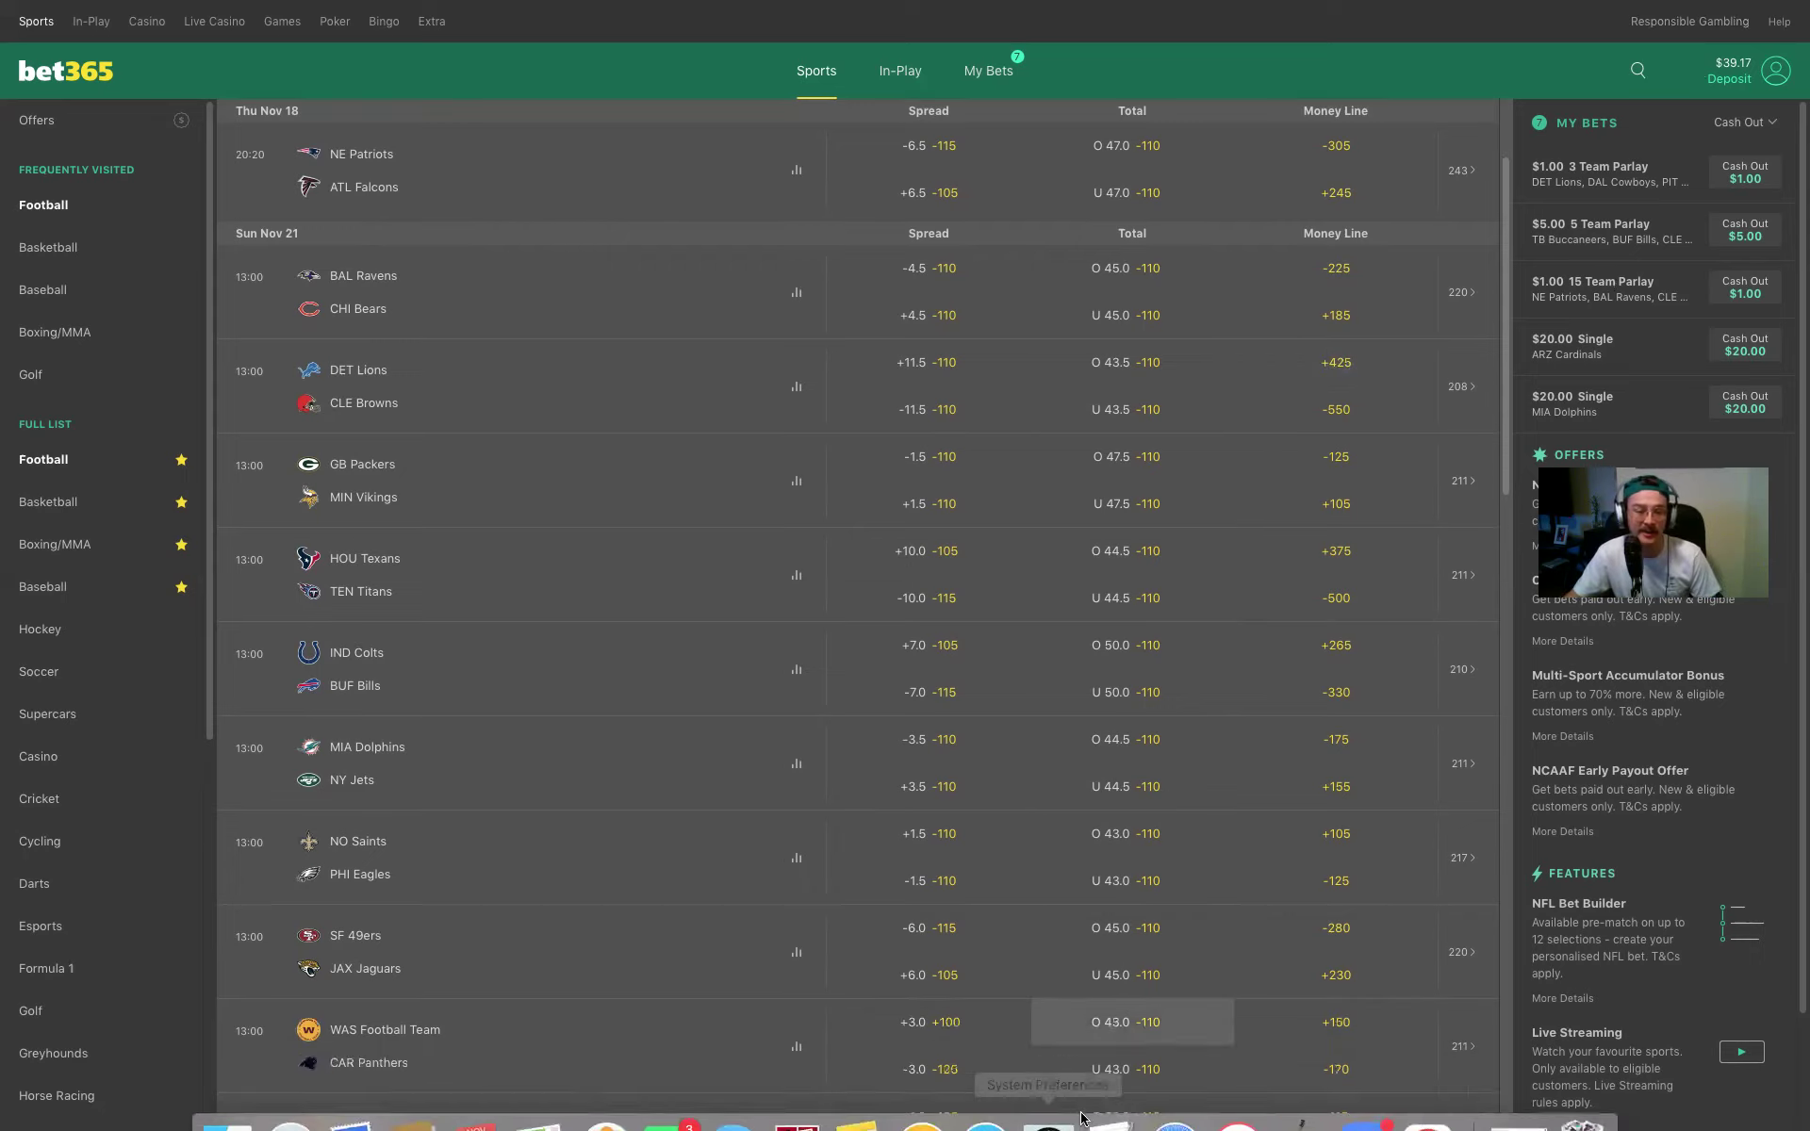
scroll(1120, 879, "down", 4)
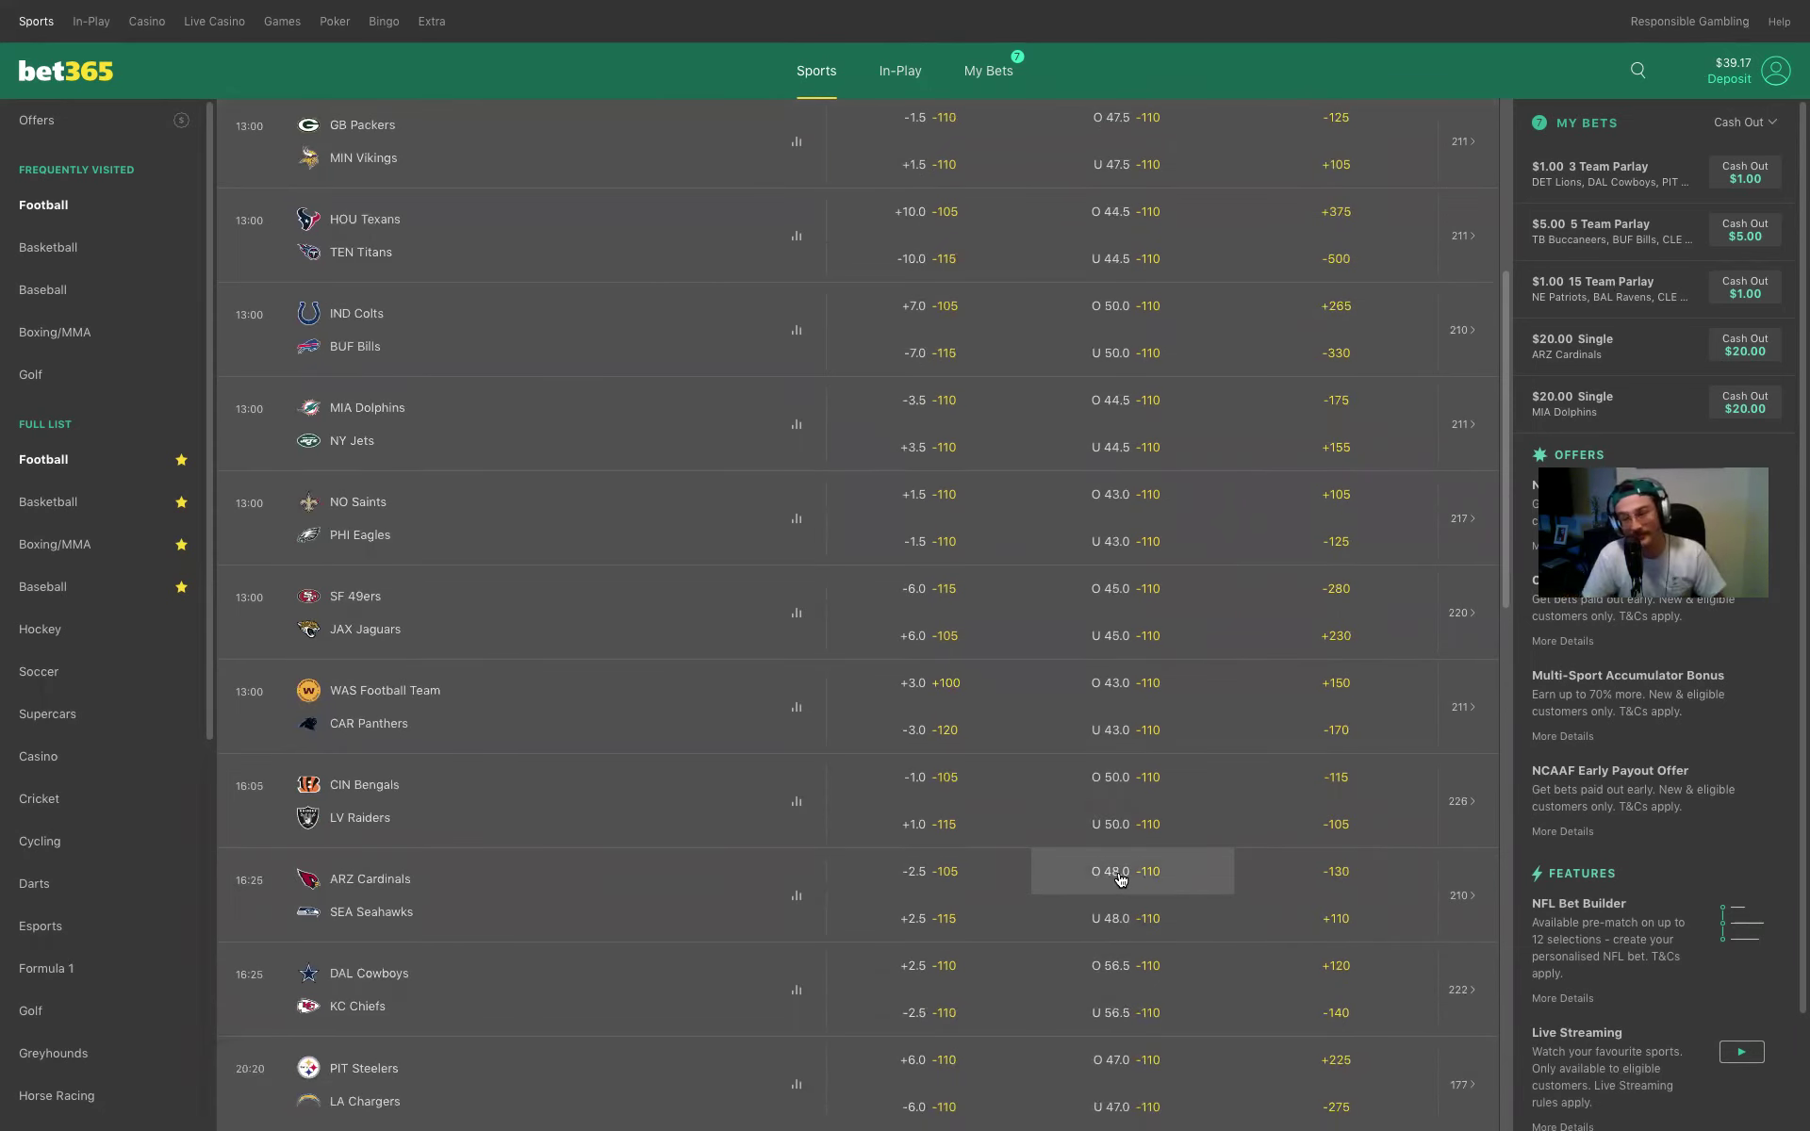
scroll(1122, 917, "down", 1)
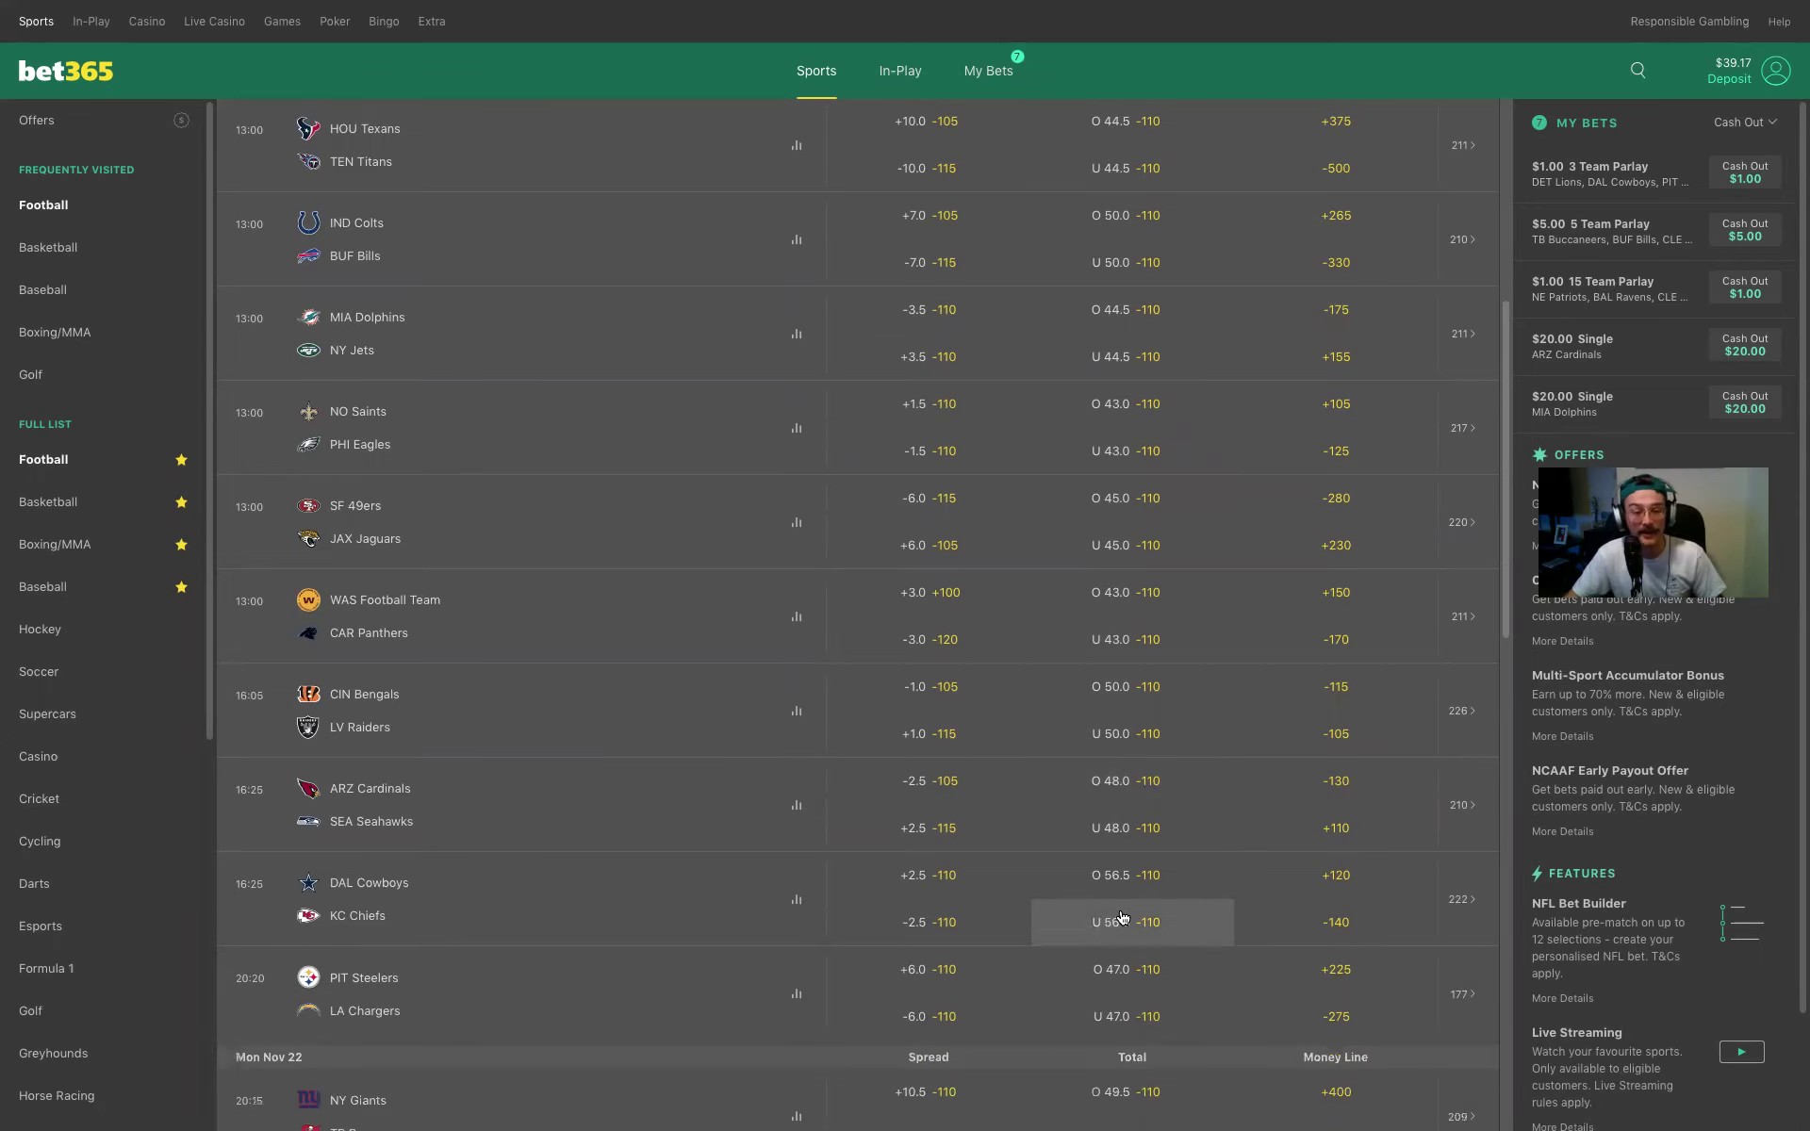